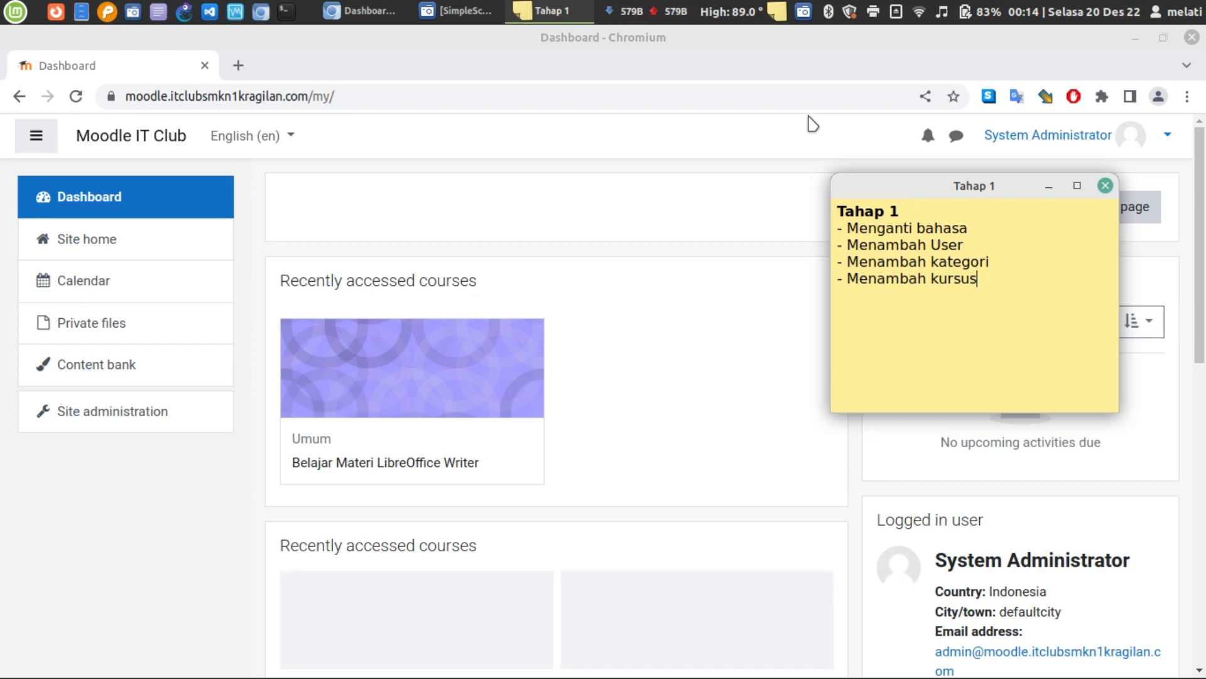
- Bring the Moodle dashboard forward, check the language menu keeping English (en), and open Site administration
left_click(532, 226)
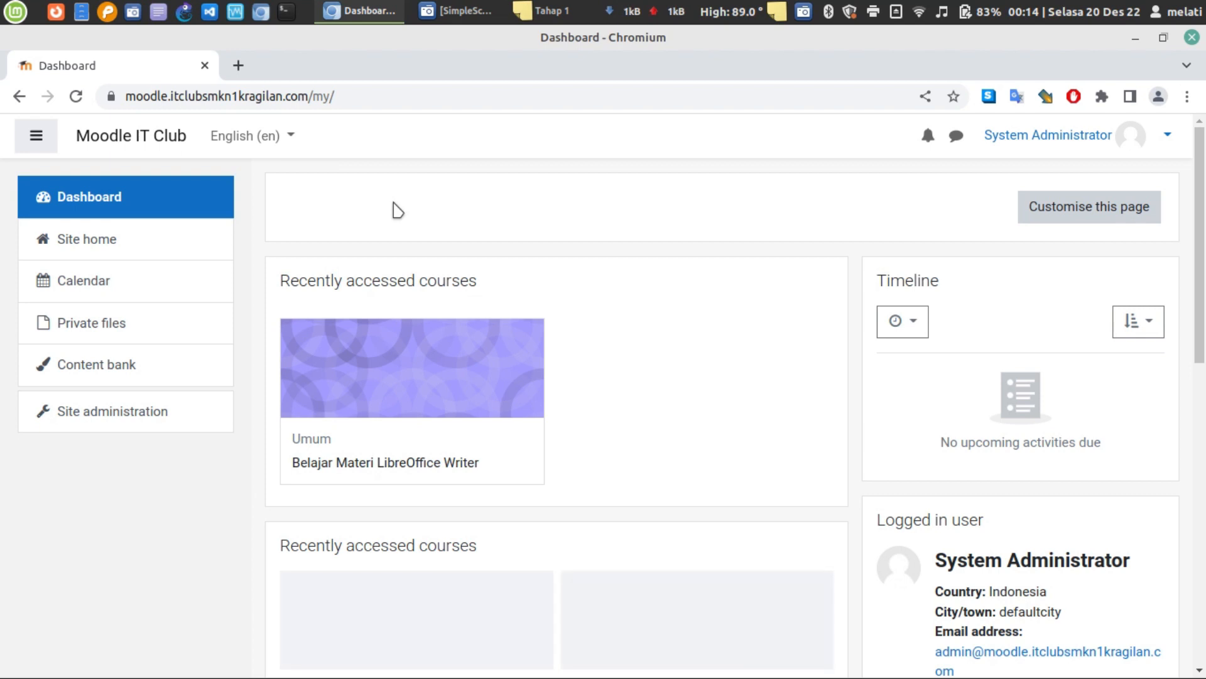
left_click(293, 139)
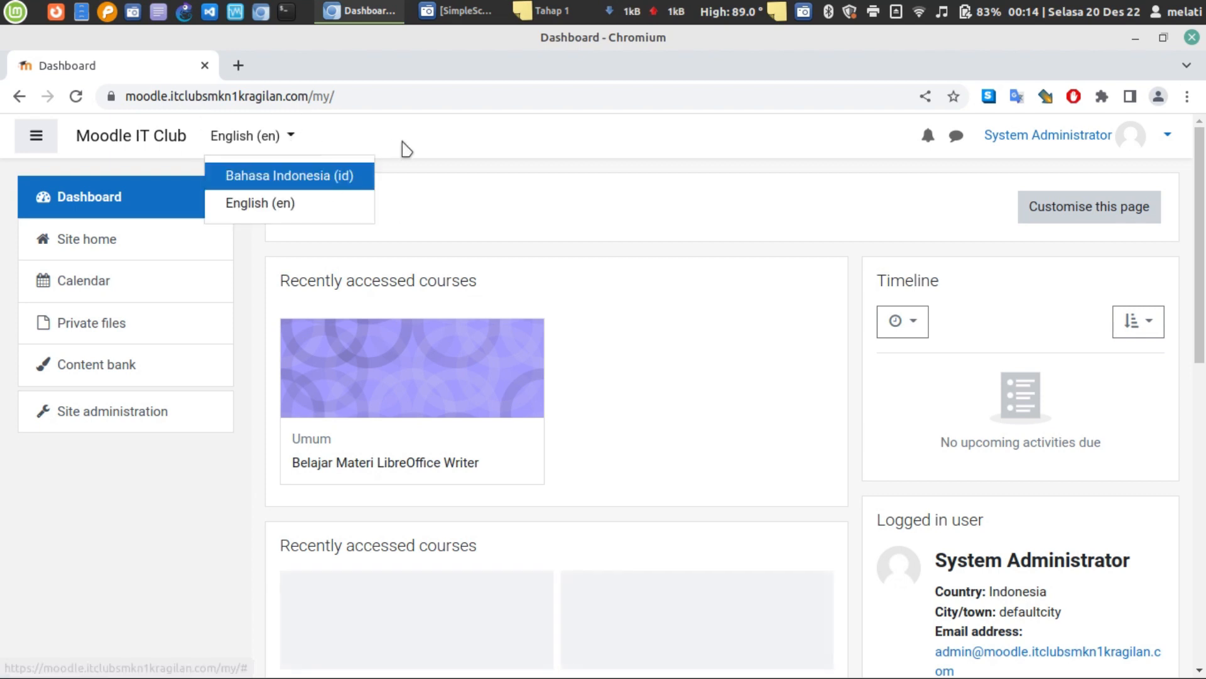
left_click(402, 149)
left_click(289, 139)
left_click(289, 141)
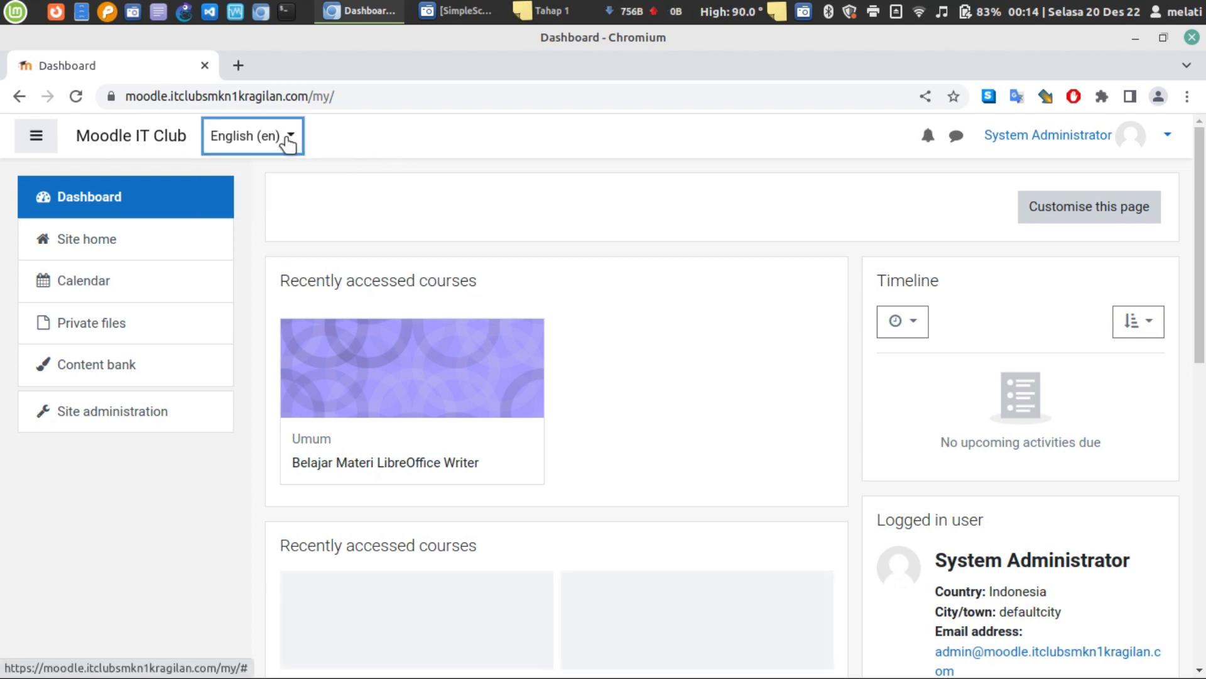
left_click(289, 141)
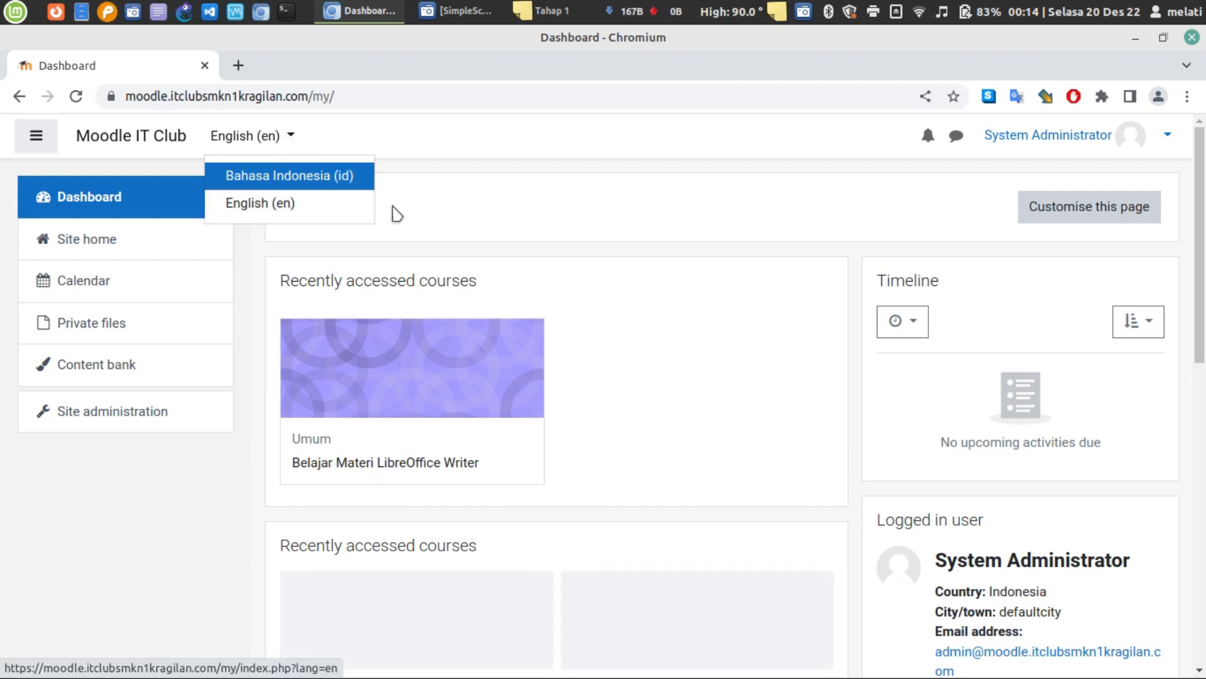
key("Escape")
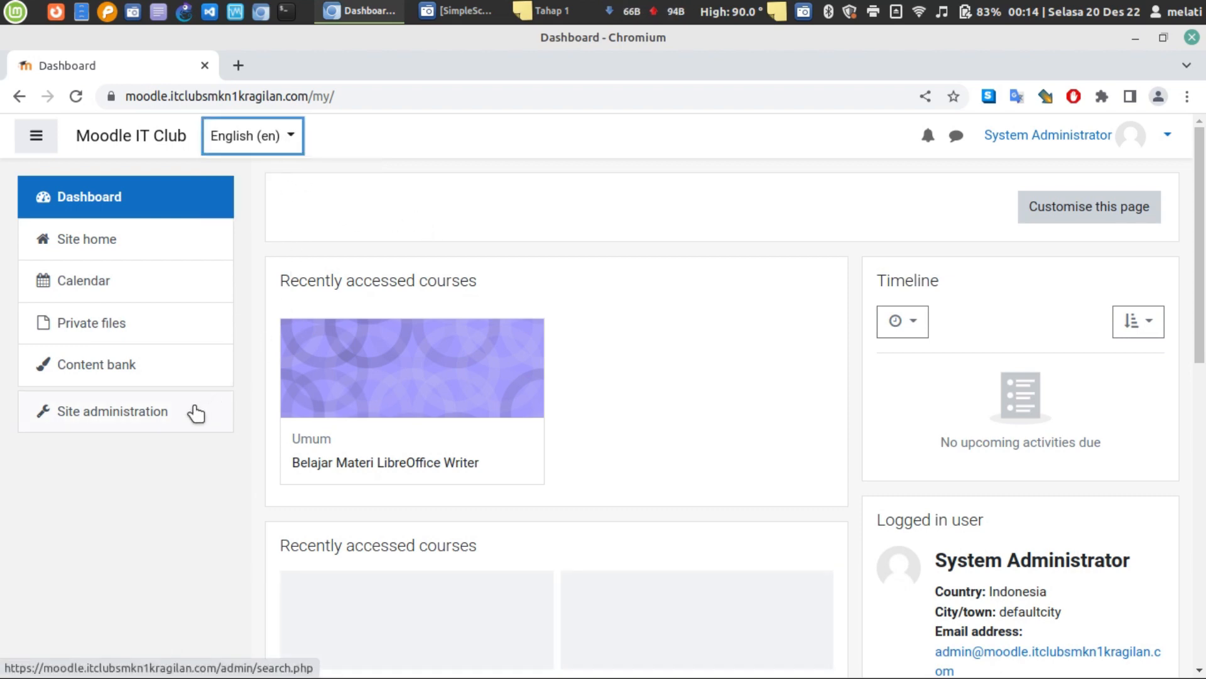
left_click(344, 217)
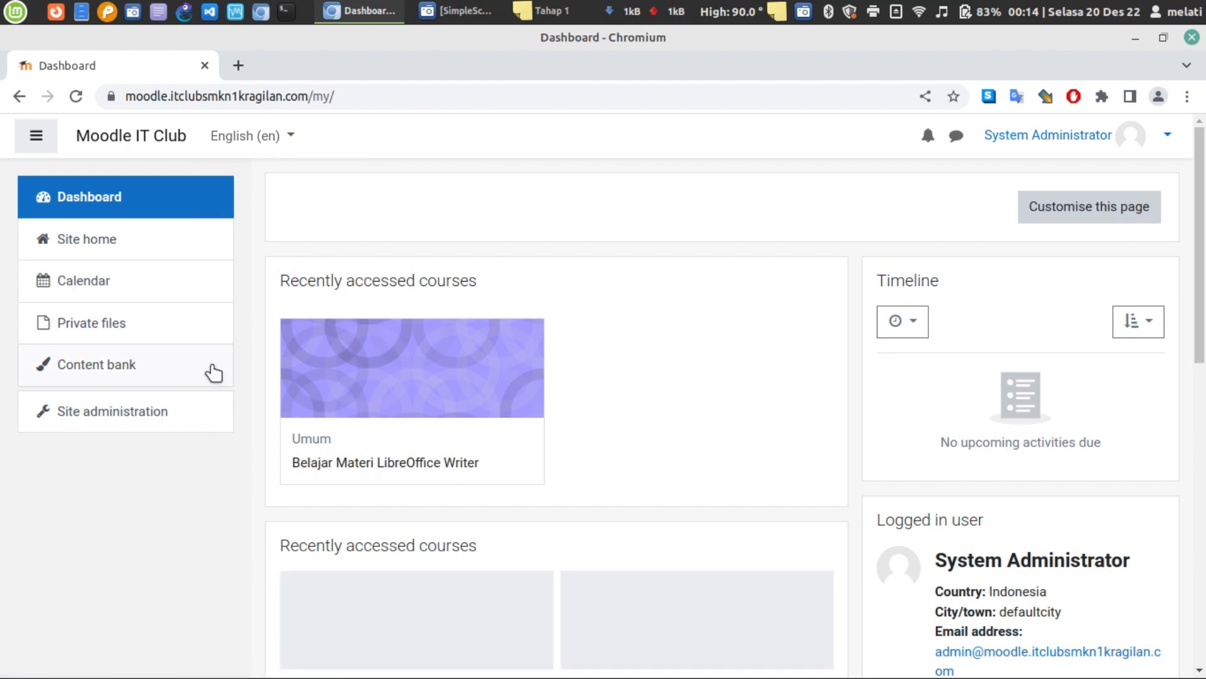
left_click(71, 426)
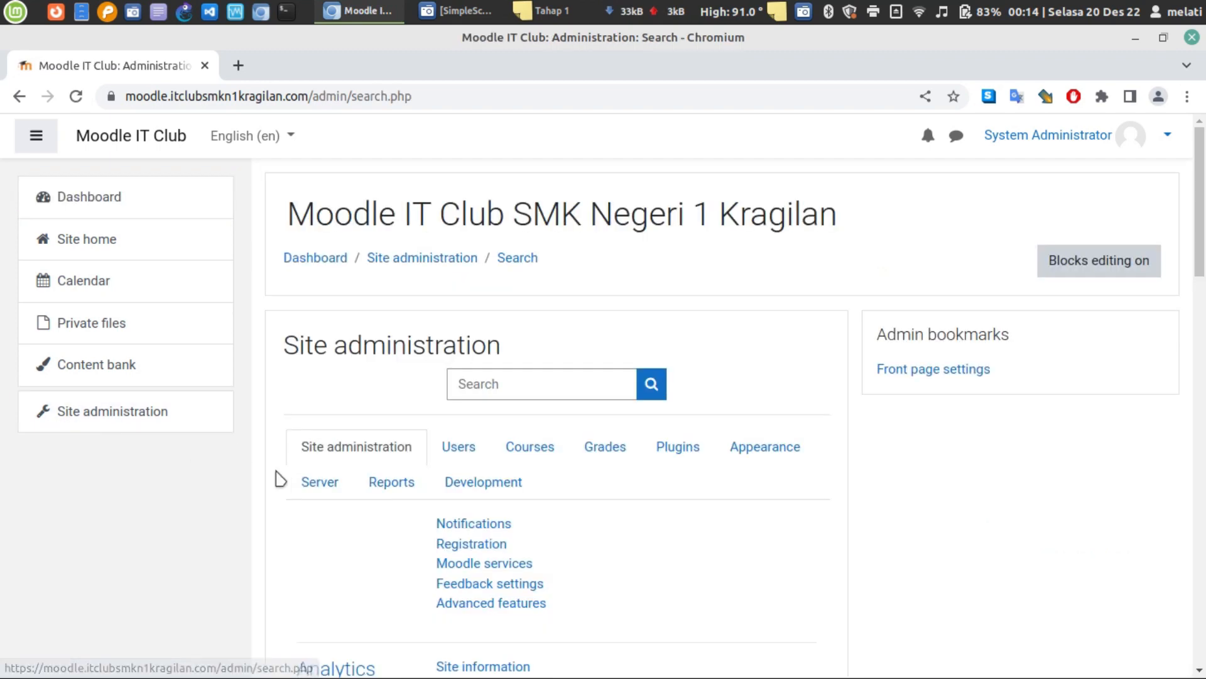
- Check the Default language in Language settings, leave it as English (en), and go back
scroll(616, 267, "down", 14)
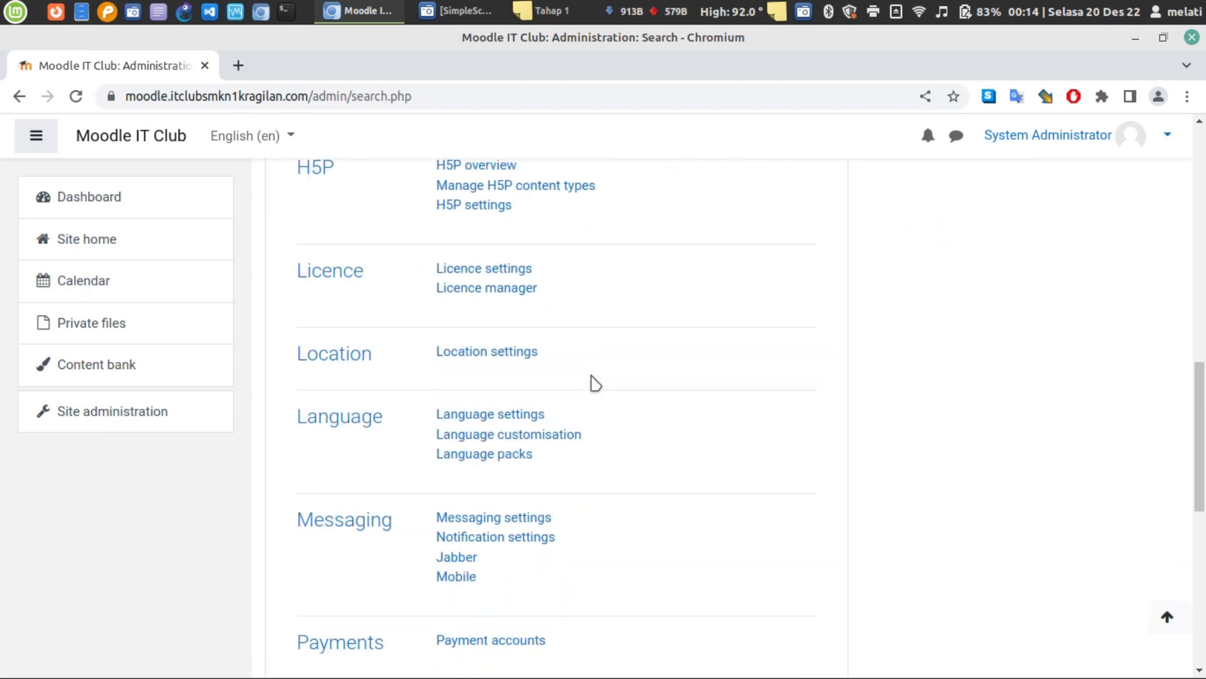
left_click(528, 419)
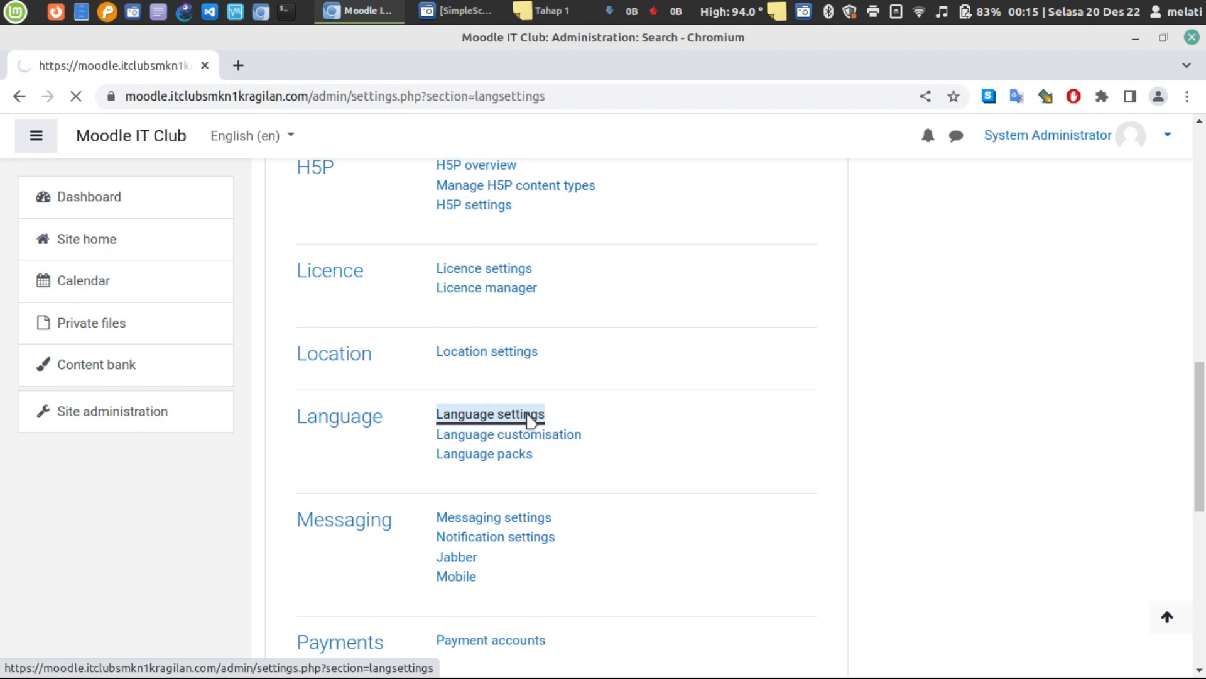
scroll(528, 415, "down", 5)
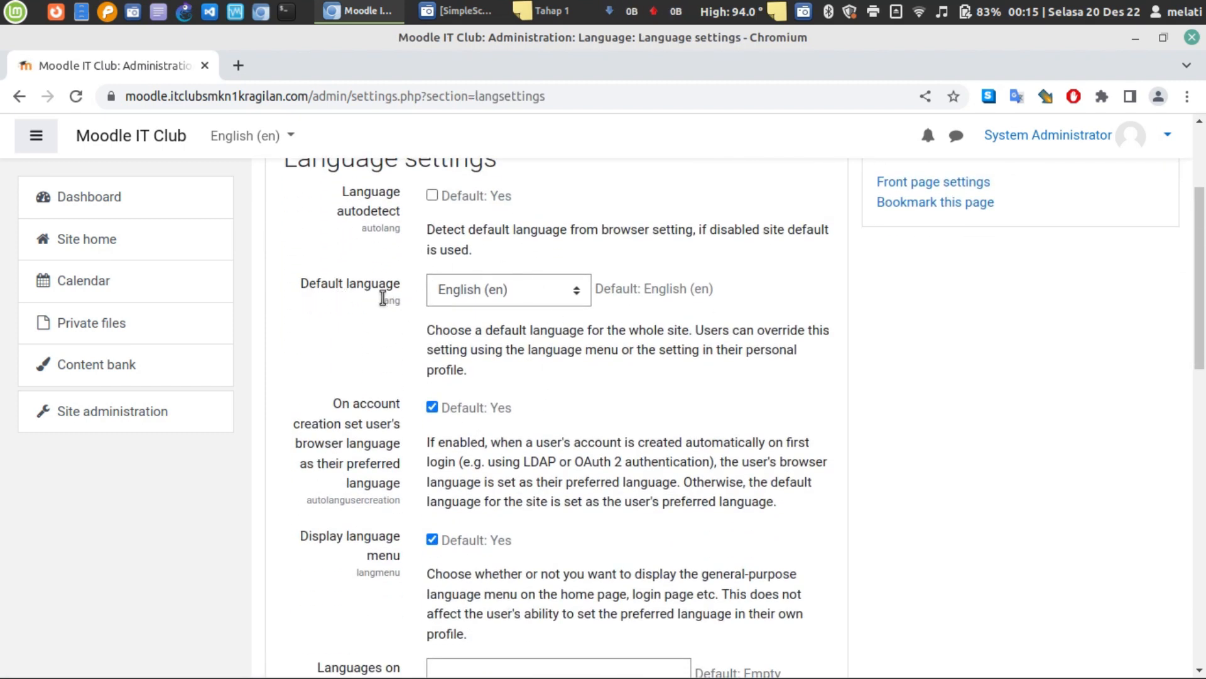
left_click(507, 304)
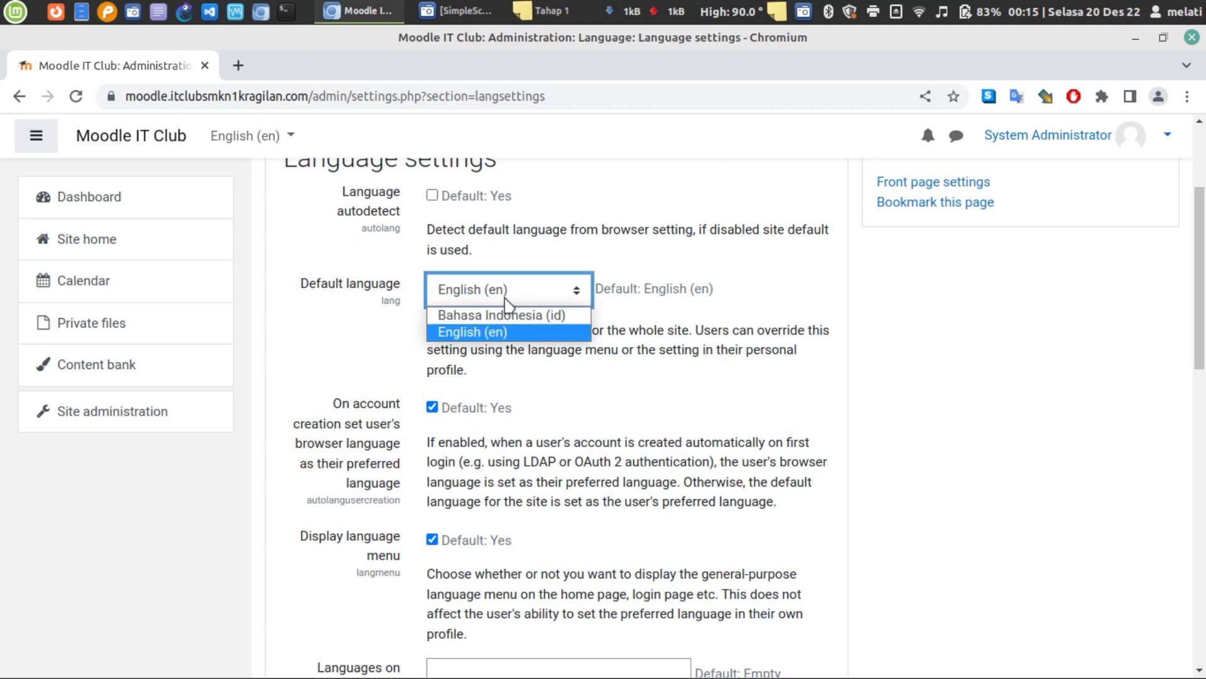
left_click(506, 304)
scroll(541, 315, "down", 10)
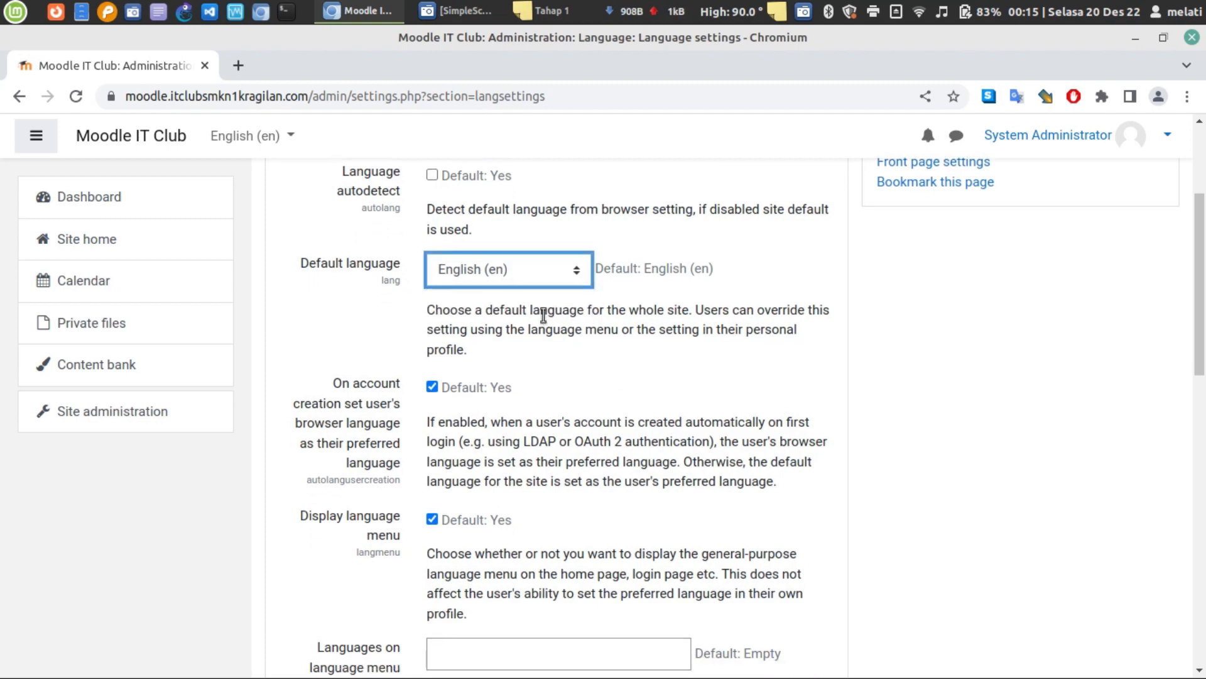
scroll(545, 321, "down", 2)
scroll(550, 329, "up", 12)
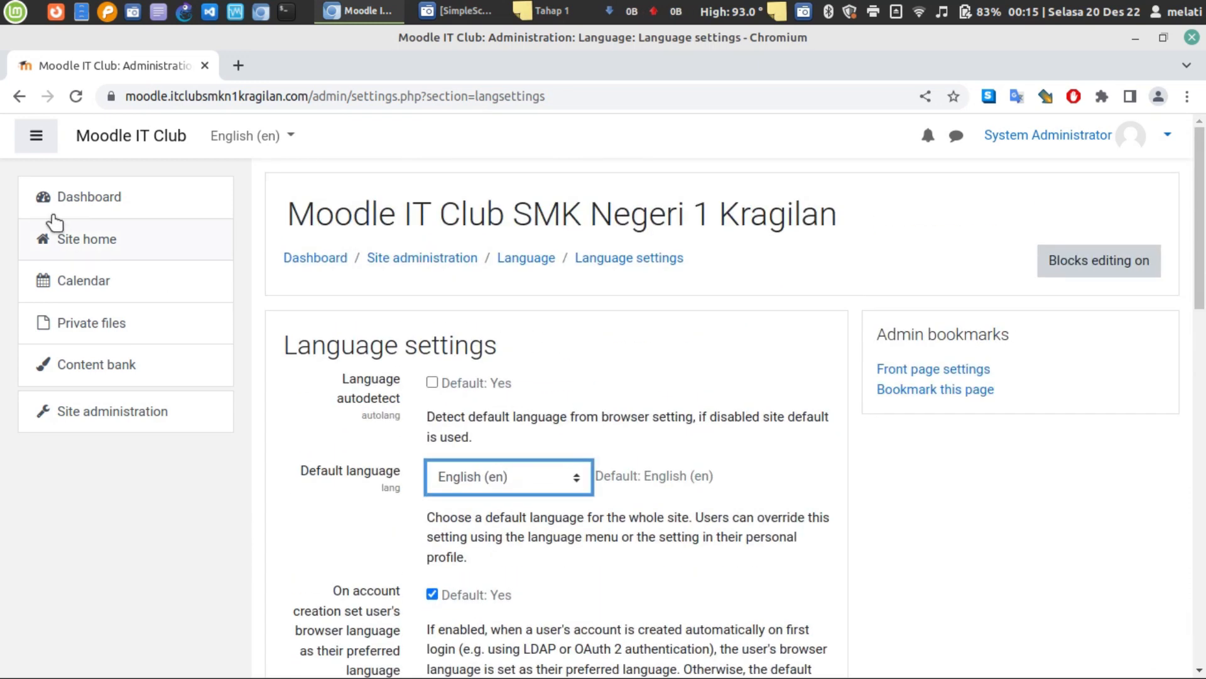
left_click(19, 98)
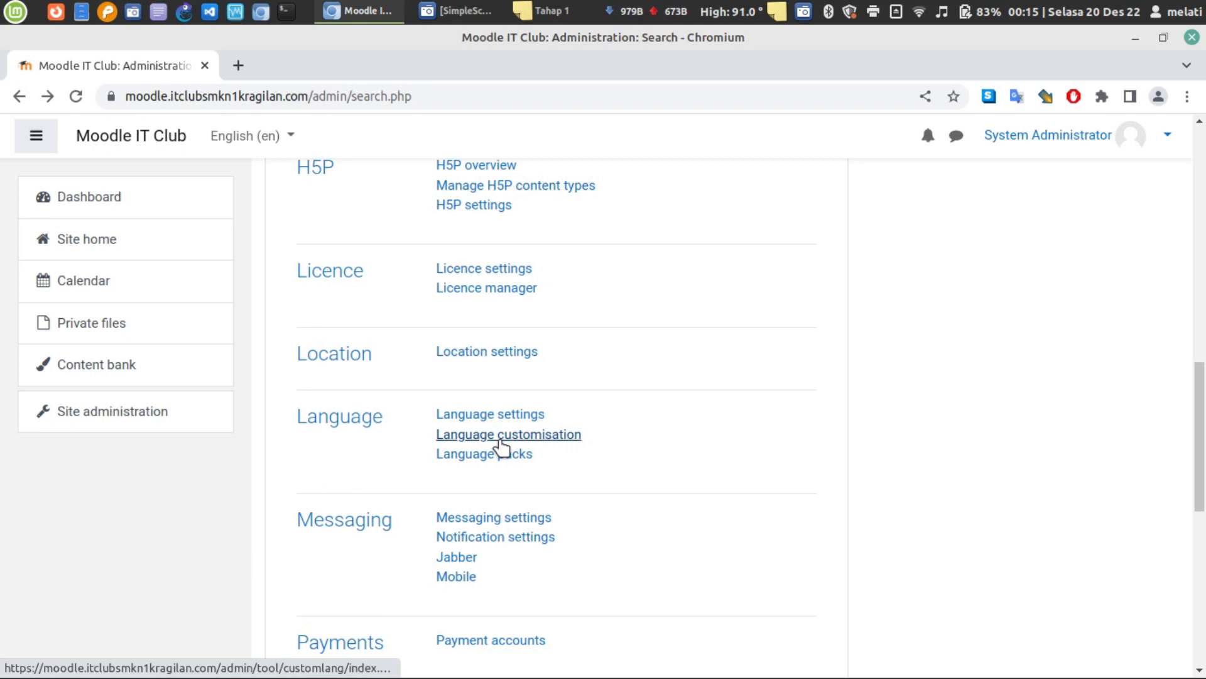
- Open the Language packs page and select Latin in the Available language packs list
left_click(525, 459)
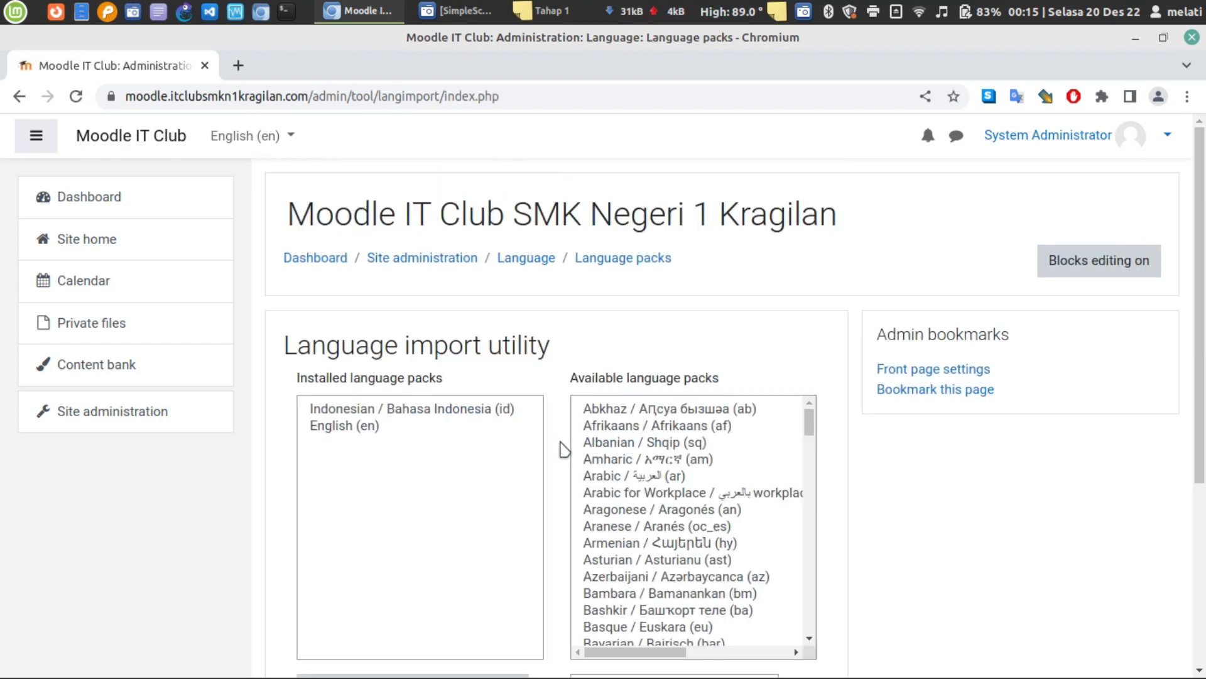
scroll(564, 449, "down", 3)
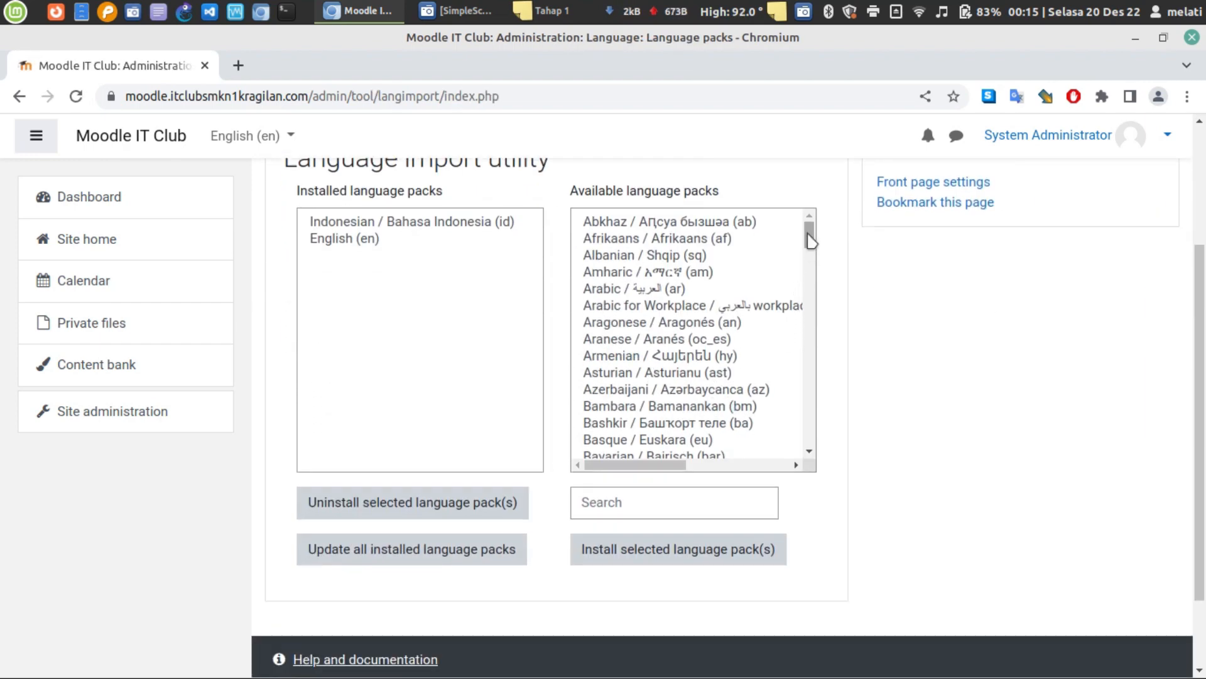
left_click_drag(810, 240, 812, 302)
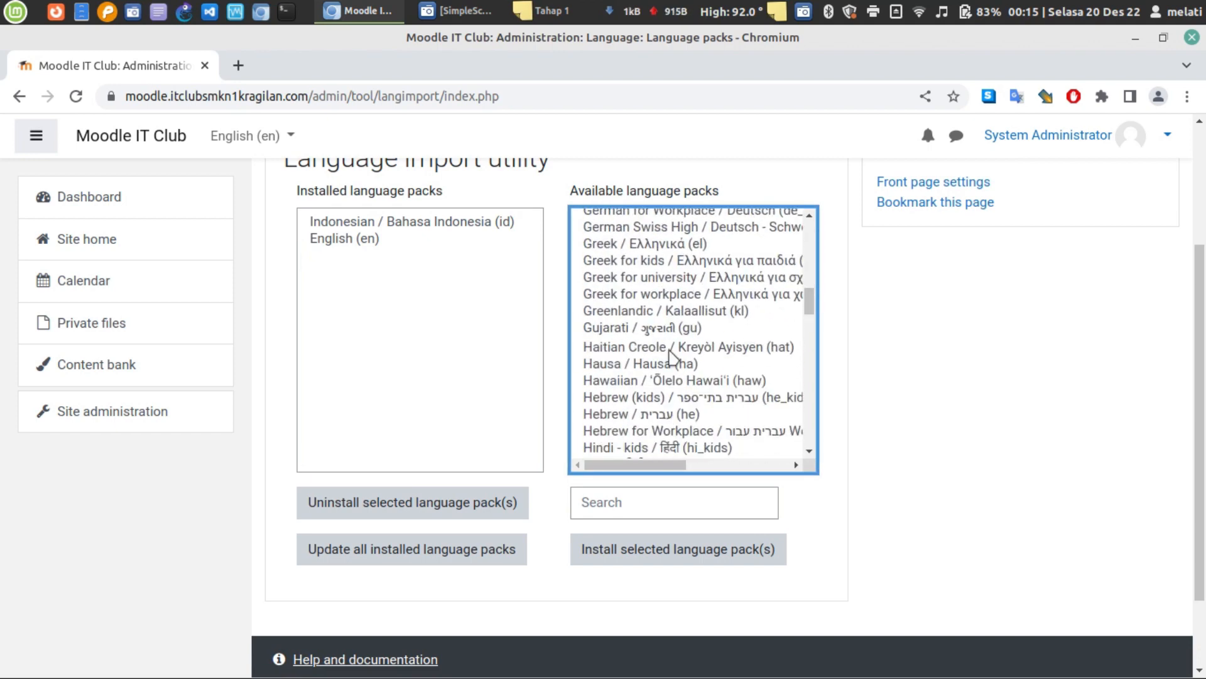
scroll(726, 370, "down", 5)
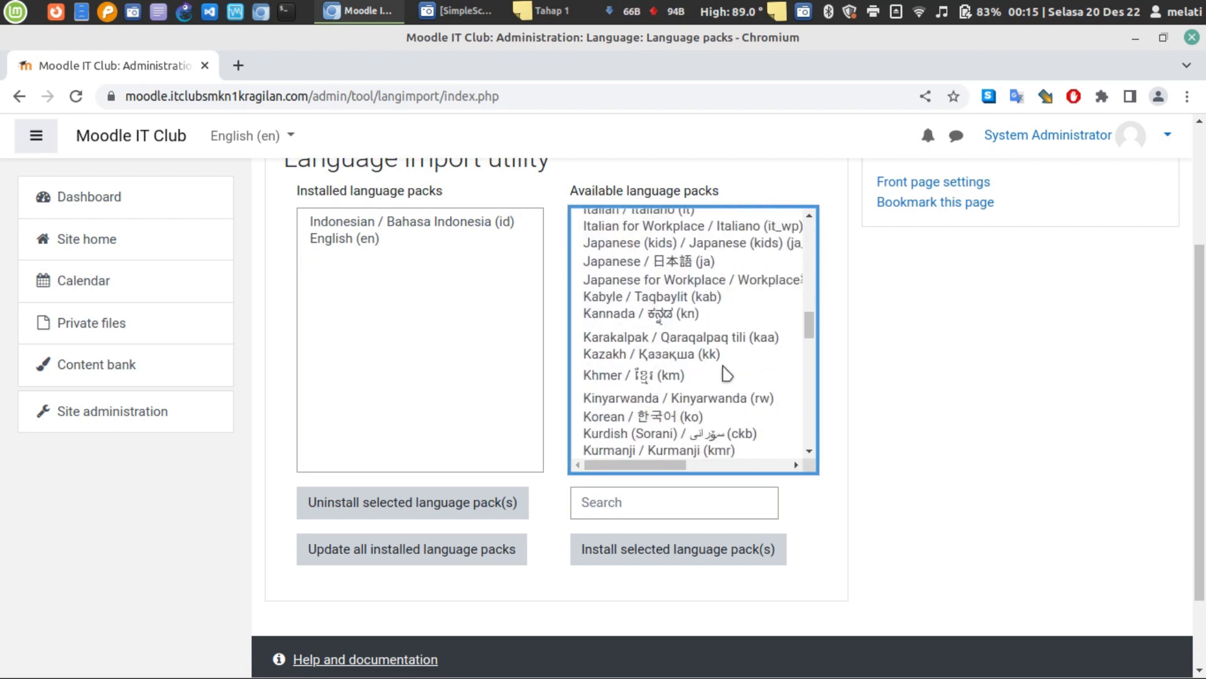
scroll(725, 370, "down", 5)
left_click(671, 345)
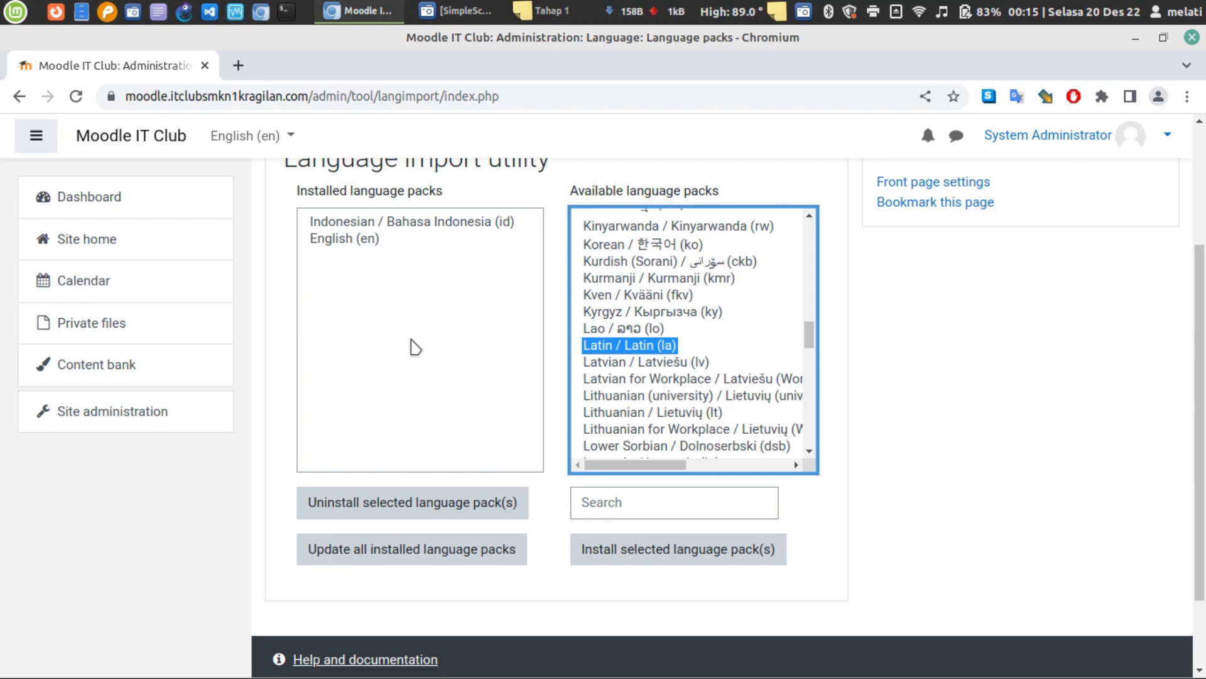
- Confirm Indonesian (id) and English (en) are installed, and select English (United States) without installing
scroll(629, 424, "up", 10)
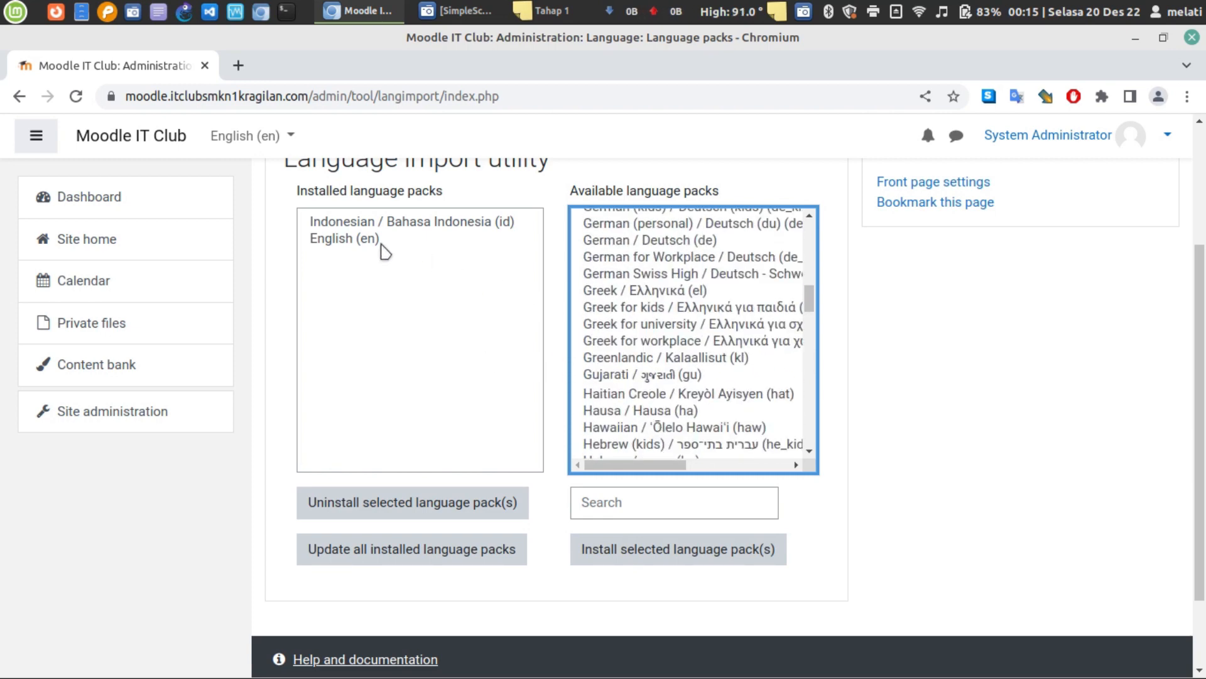
left_click(523, 283)
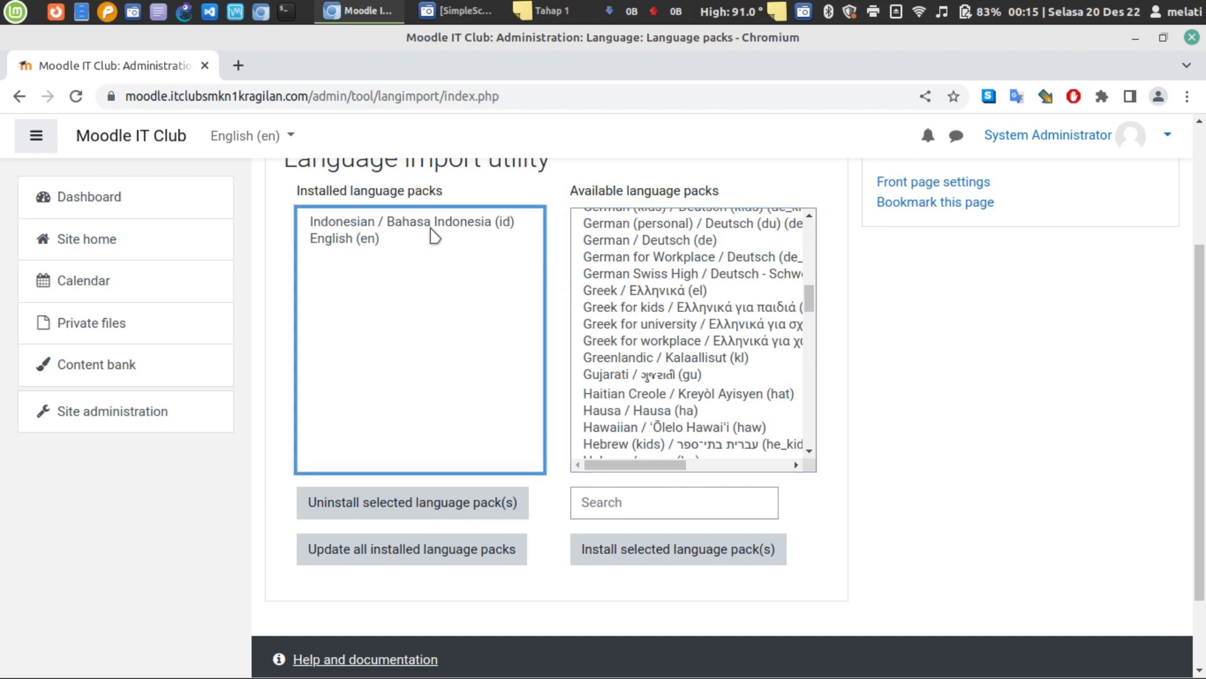
scroll(650, 375, "up", 8)
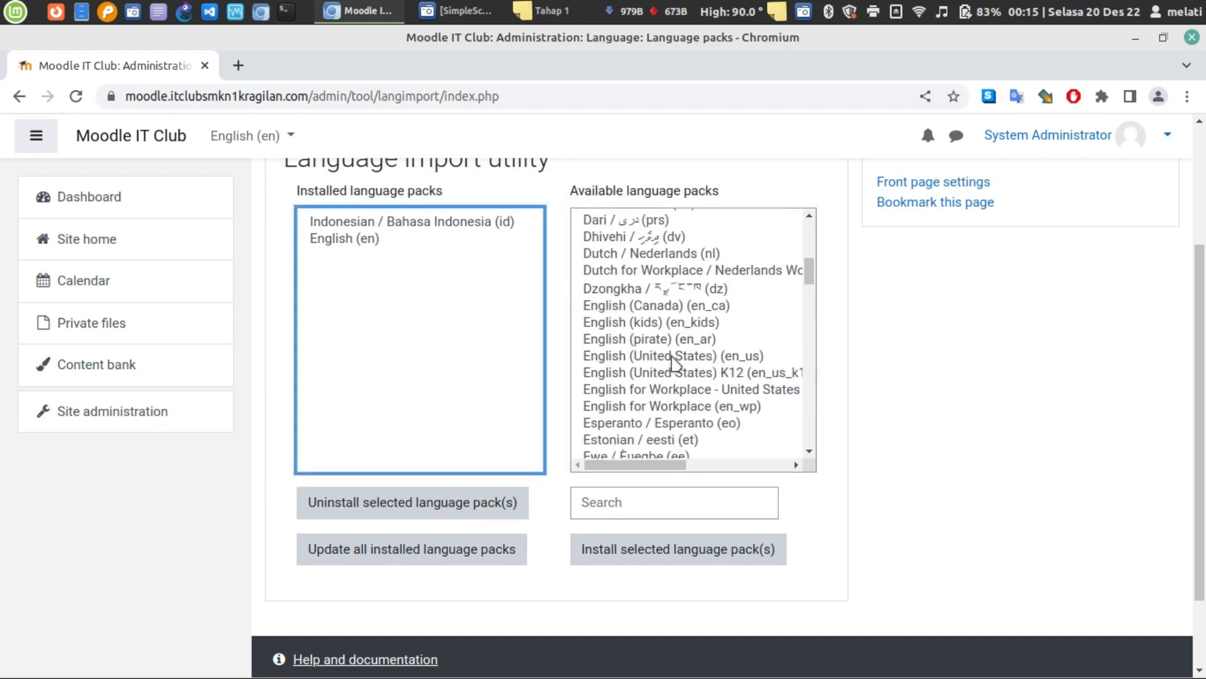
left_click(672, 356)
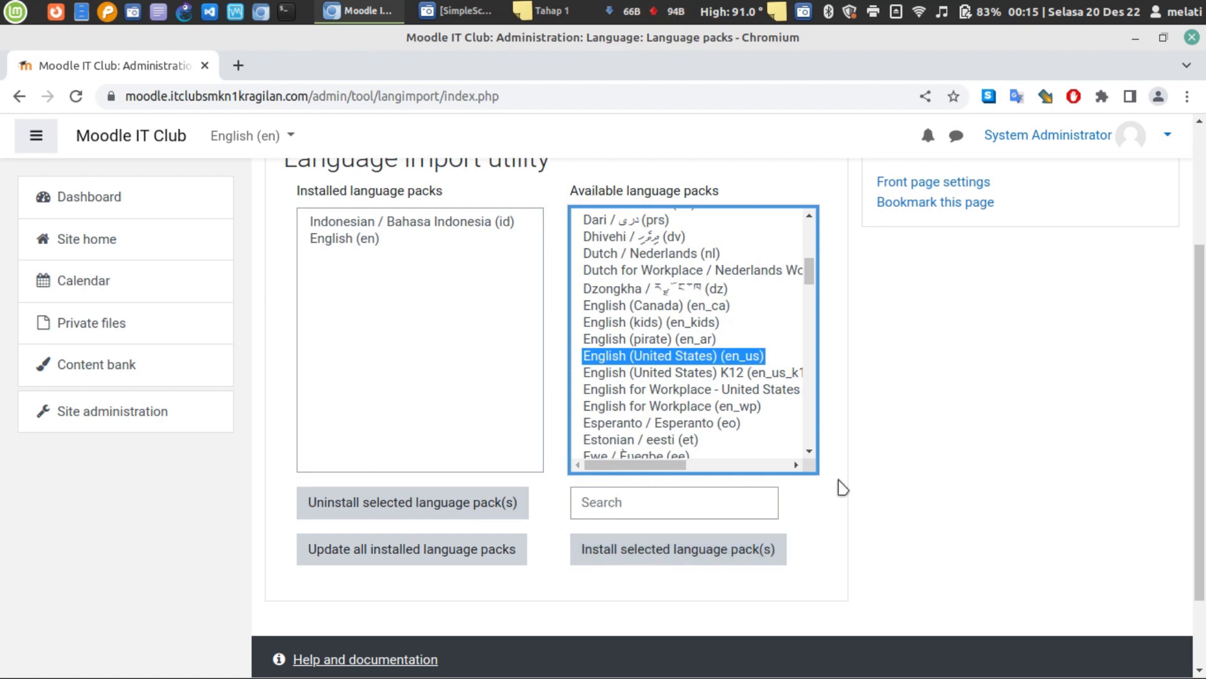
scroll(839, 496, "up", 3)
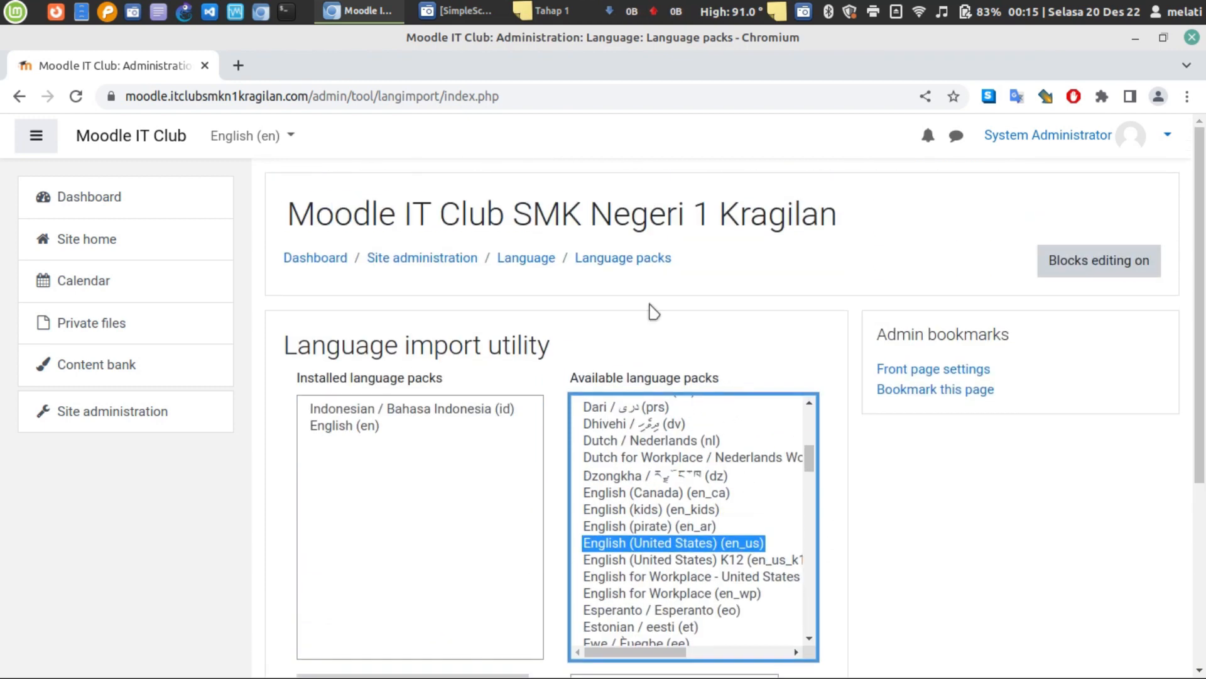
left_click(543, 10)
- Bold the '- Menganti bahasa' line in the Tahap 1 note and return to Moodle
triple_click(926, 230)
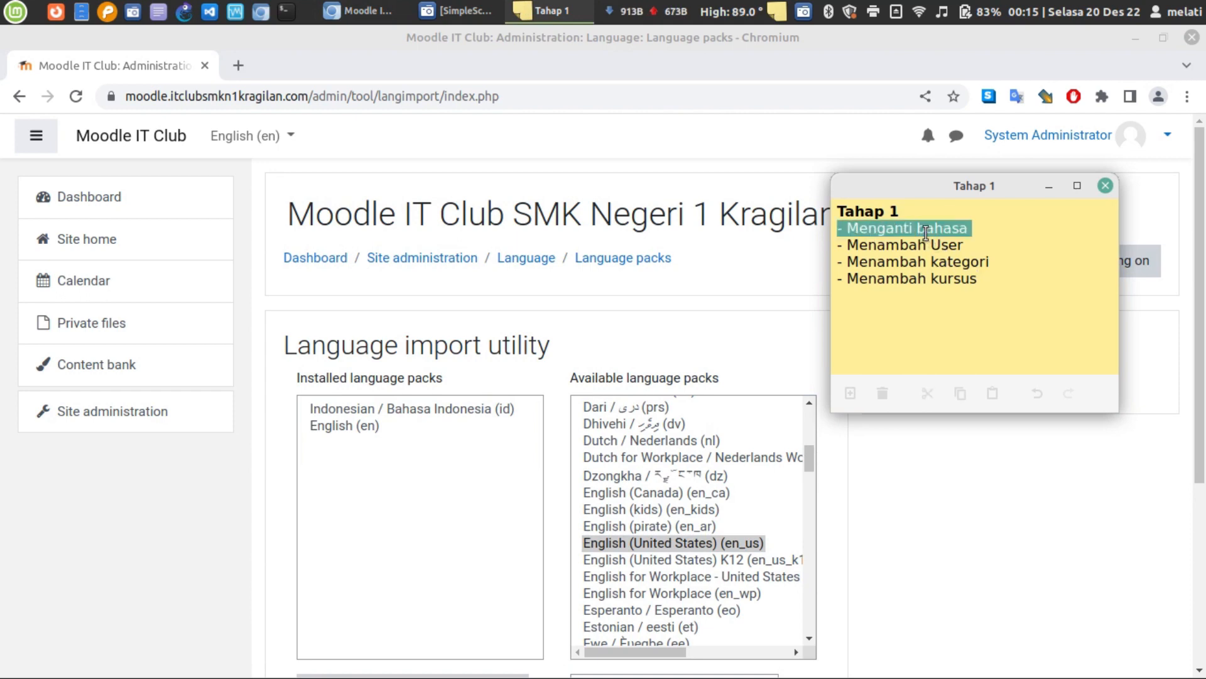
key("ctrl+b")
left_click(994, 267)
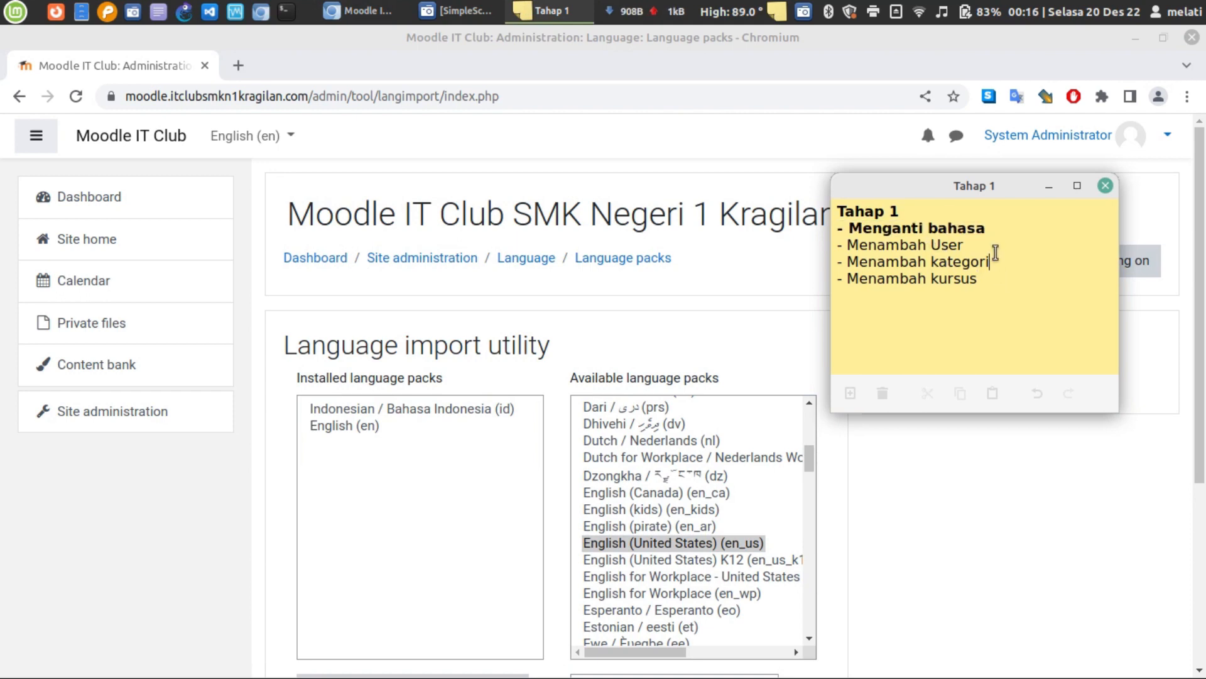
left_click(800, 291)
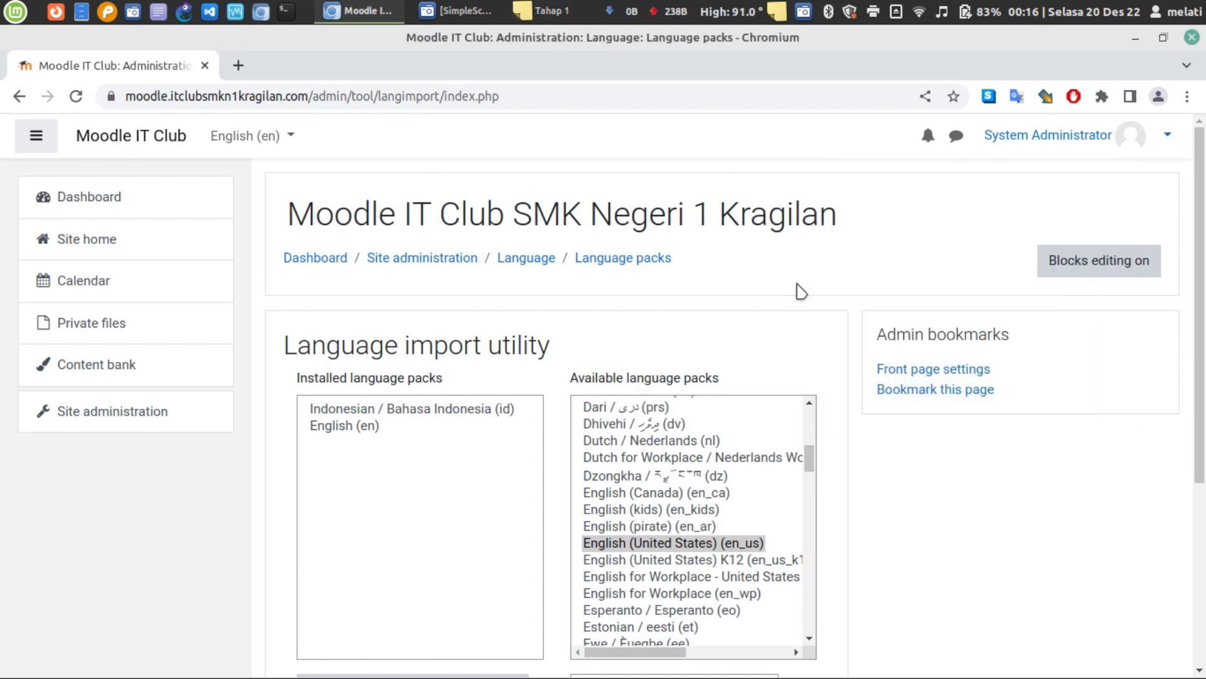
- Go to Site administration > Users > Accounts > Add a new user
left_click(179, 426)
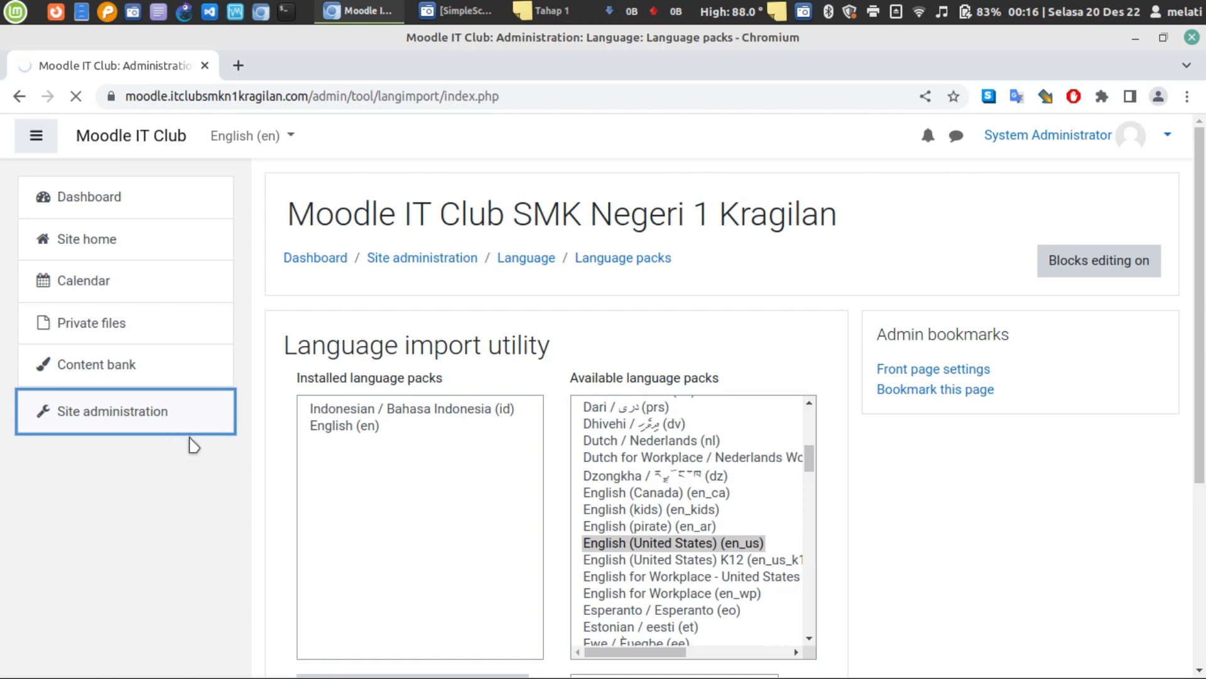
scroll(509, 366, "down", 1)
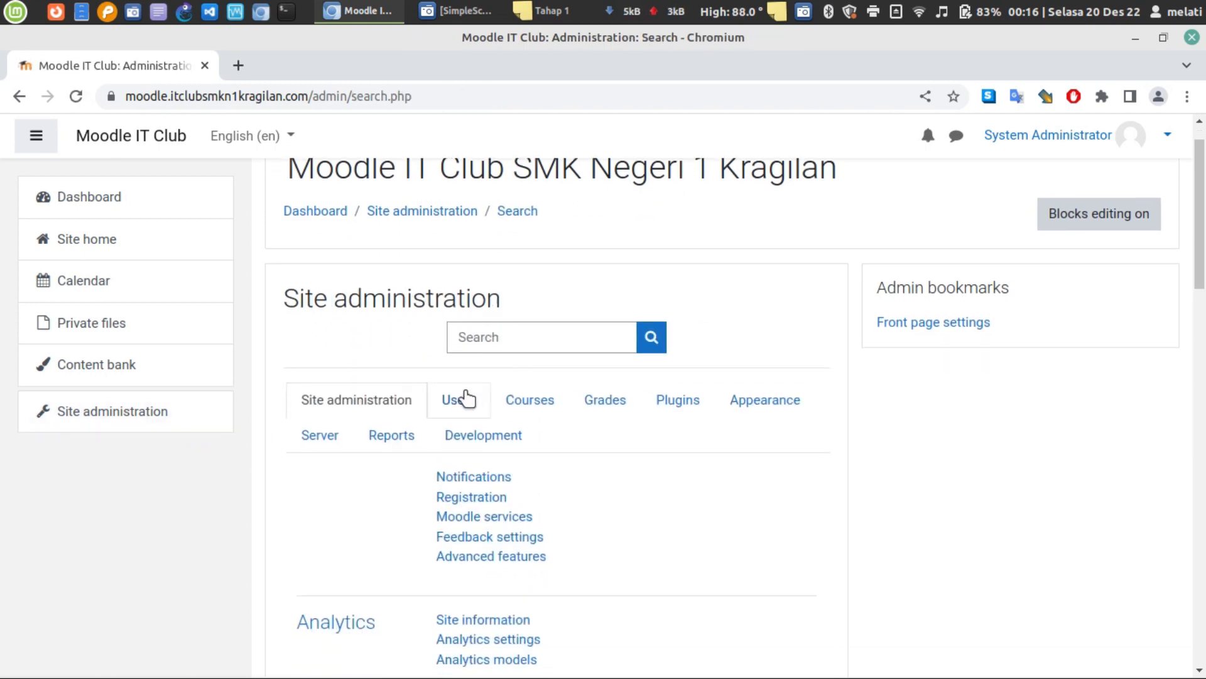
left_click(463, 406)
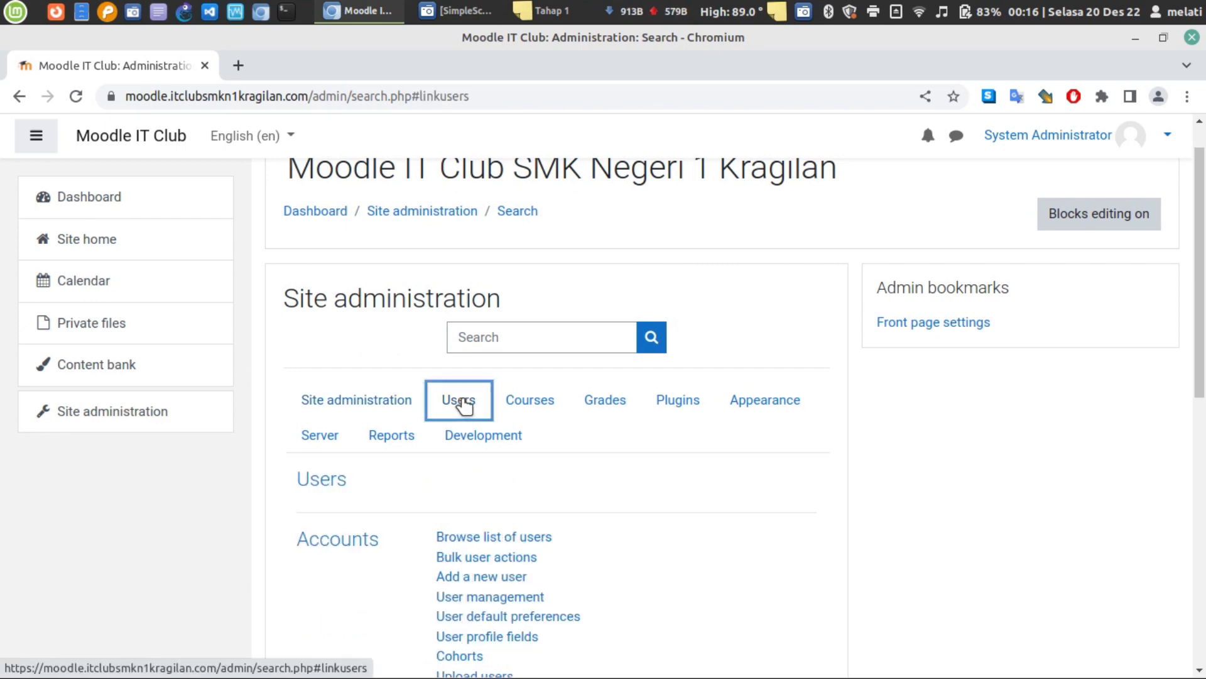
scroll(620, 380, "down", 3)
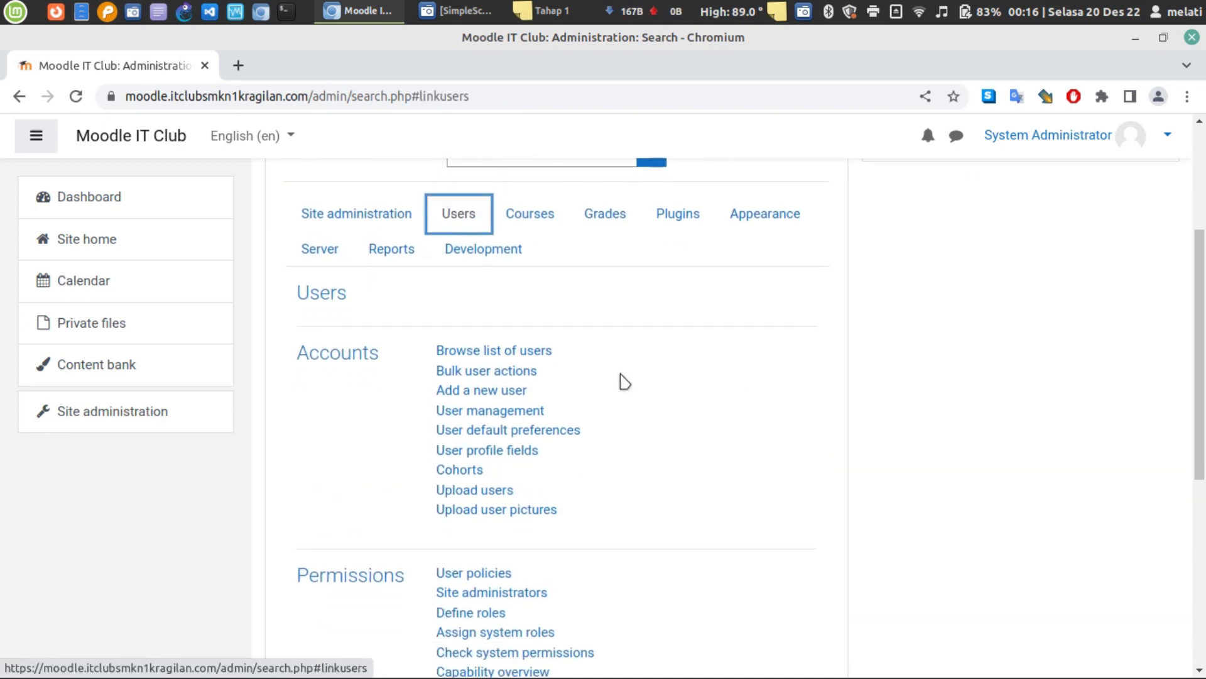
left_click(482, 396)
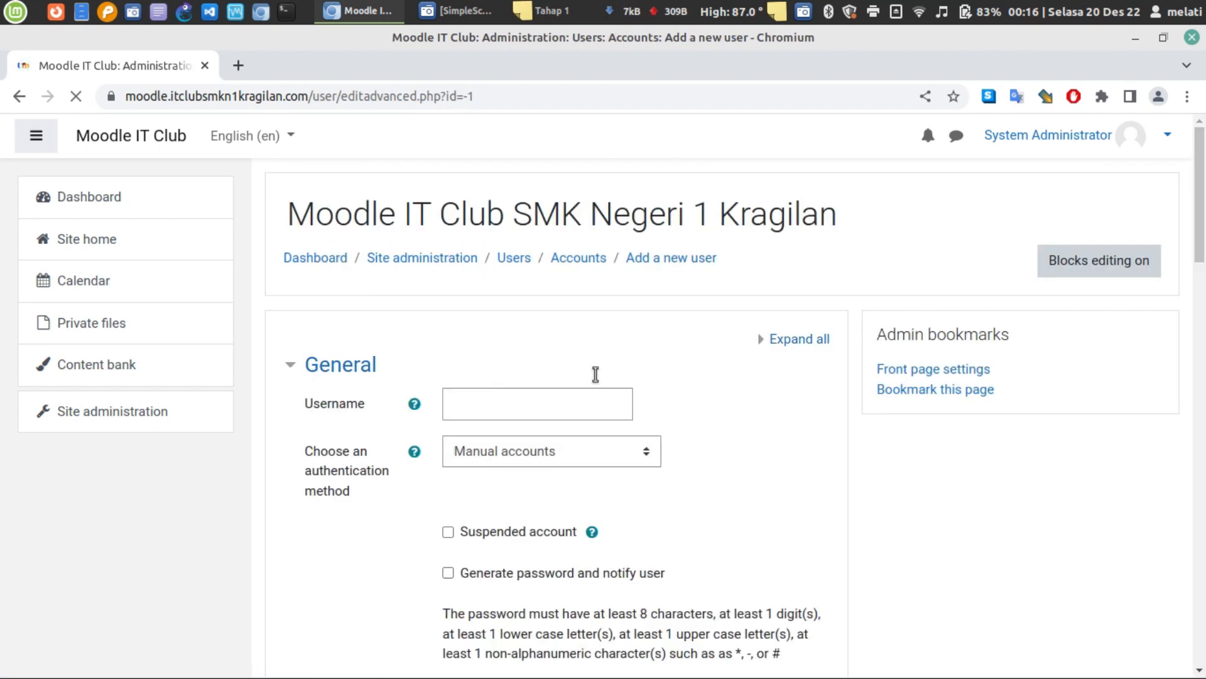
scroll(635, 396, "down", 5)
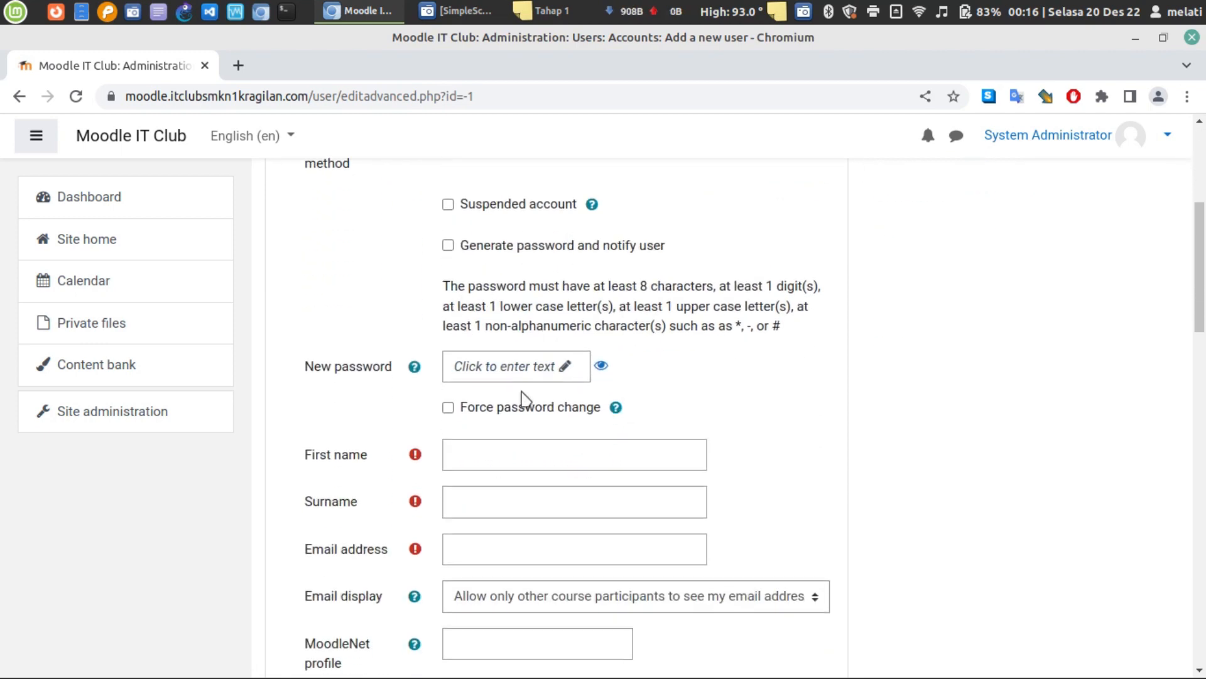
scroll(522, 398, "down", 3)
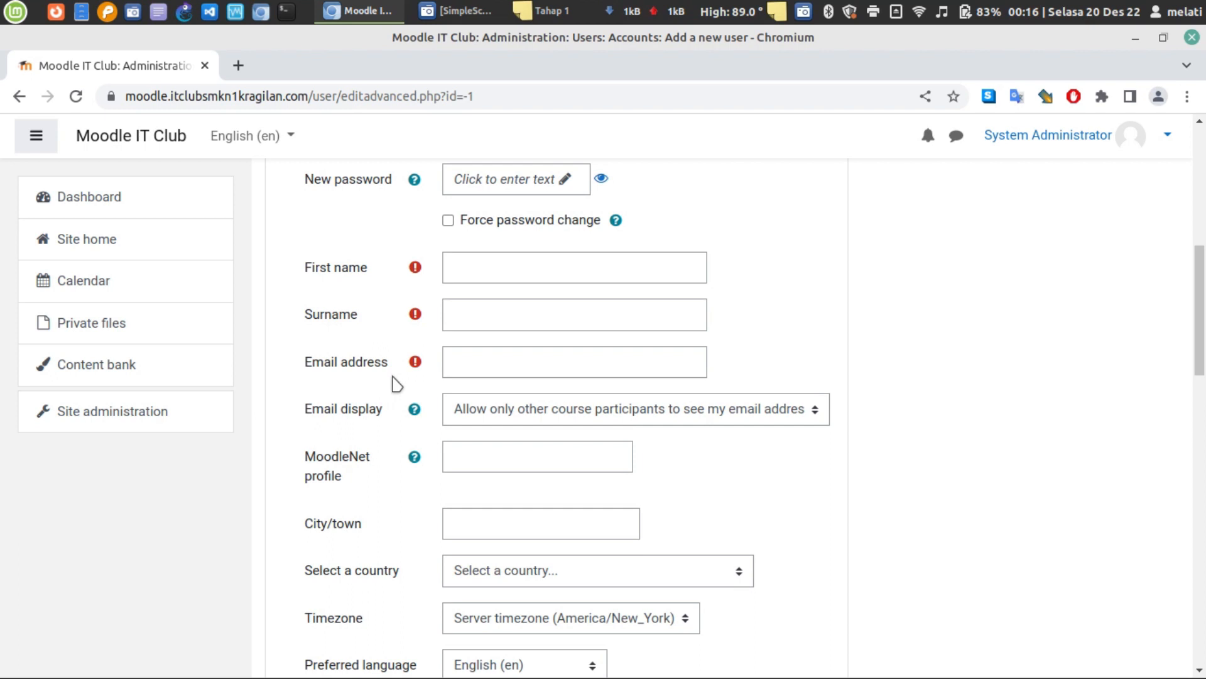
scroll(463, 421, "down", 4)
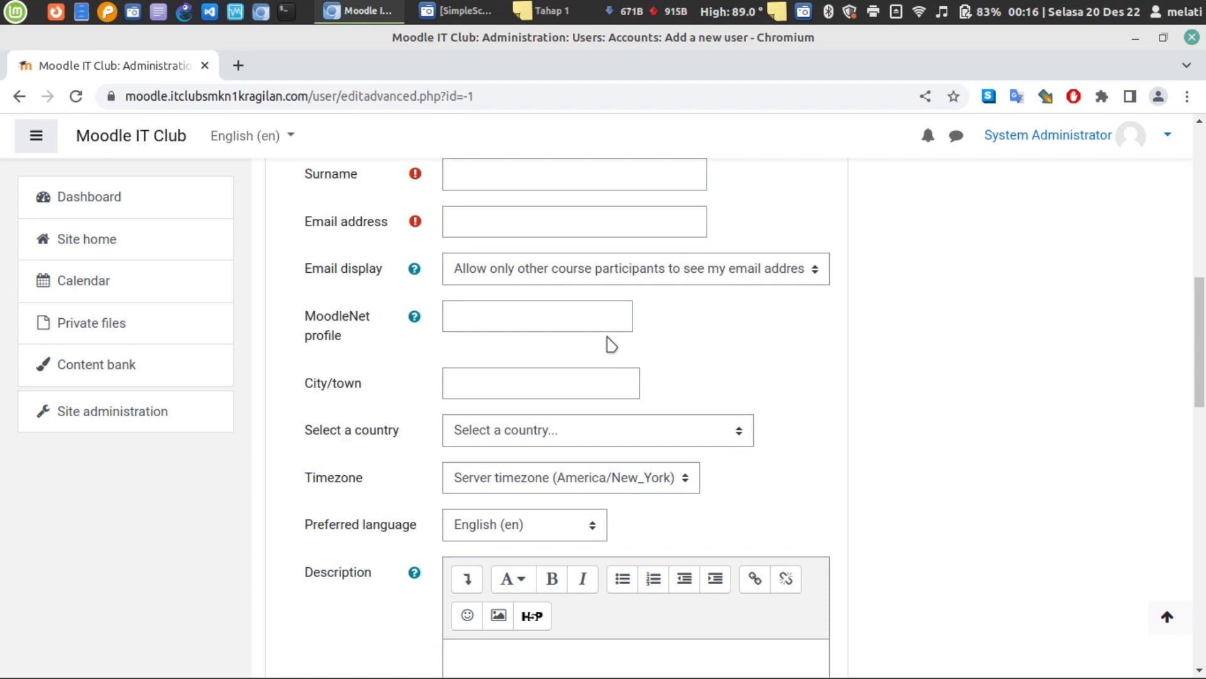
scroll(609, 342, "down", 15)
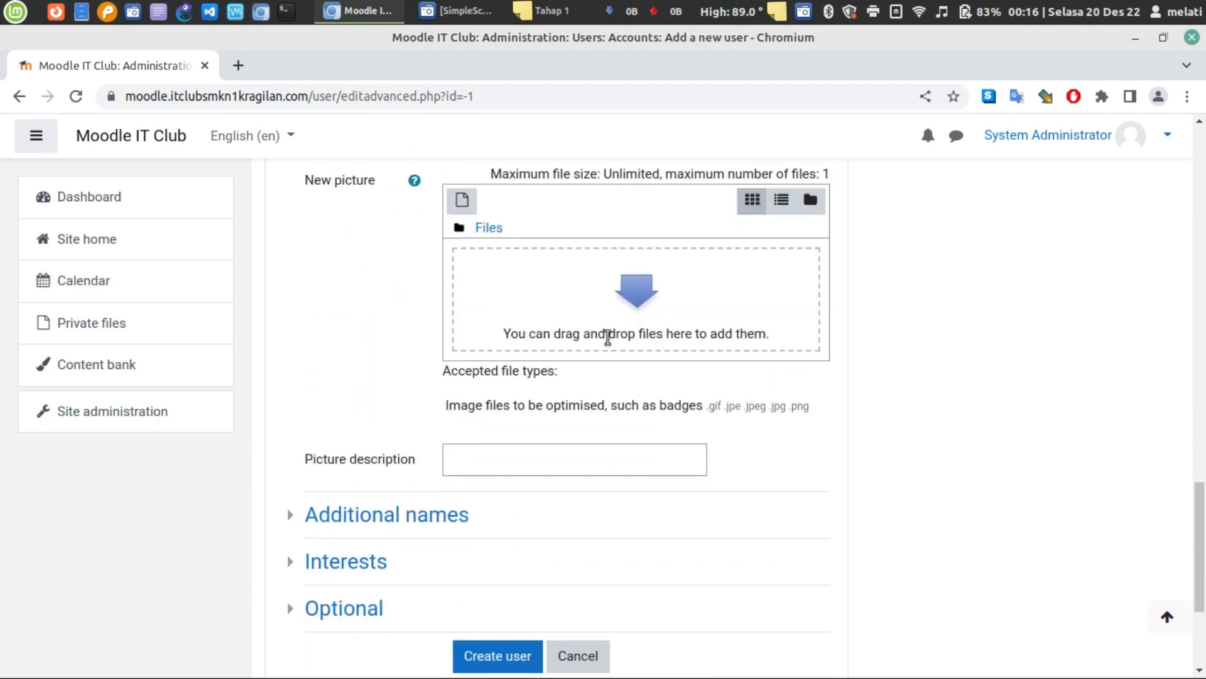
scroll(608, 337, "up", 12)
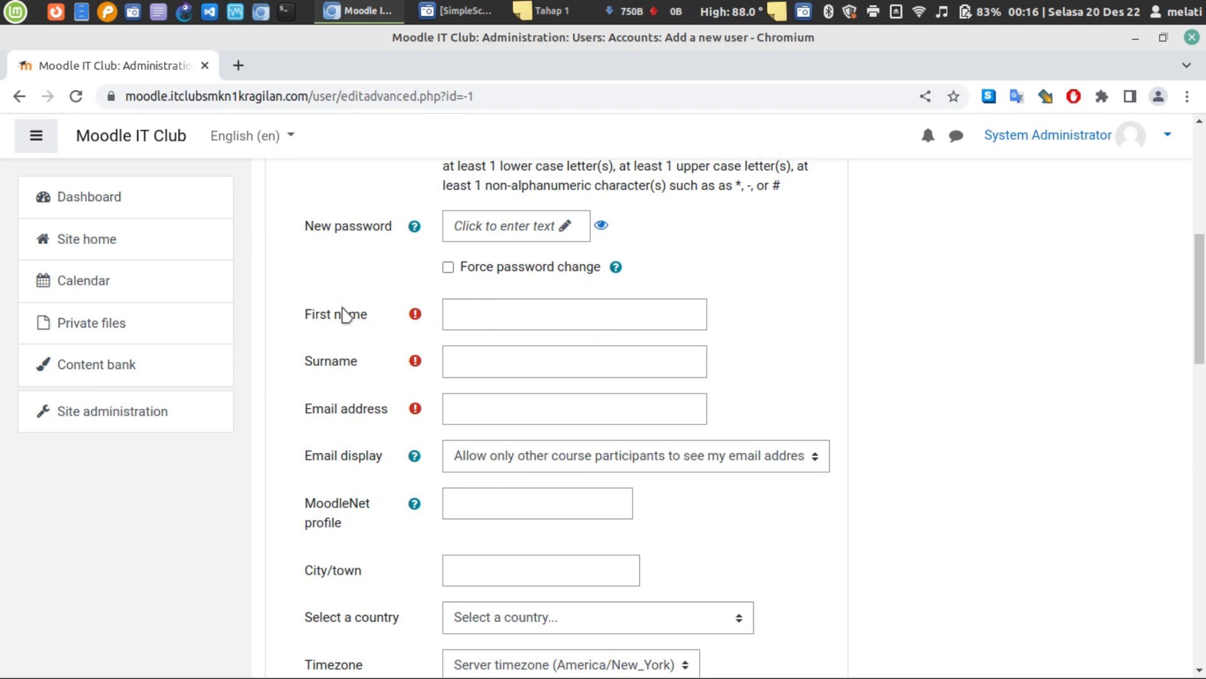
scroll(377, 355, "up", 3)
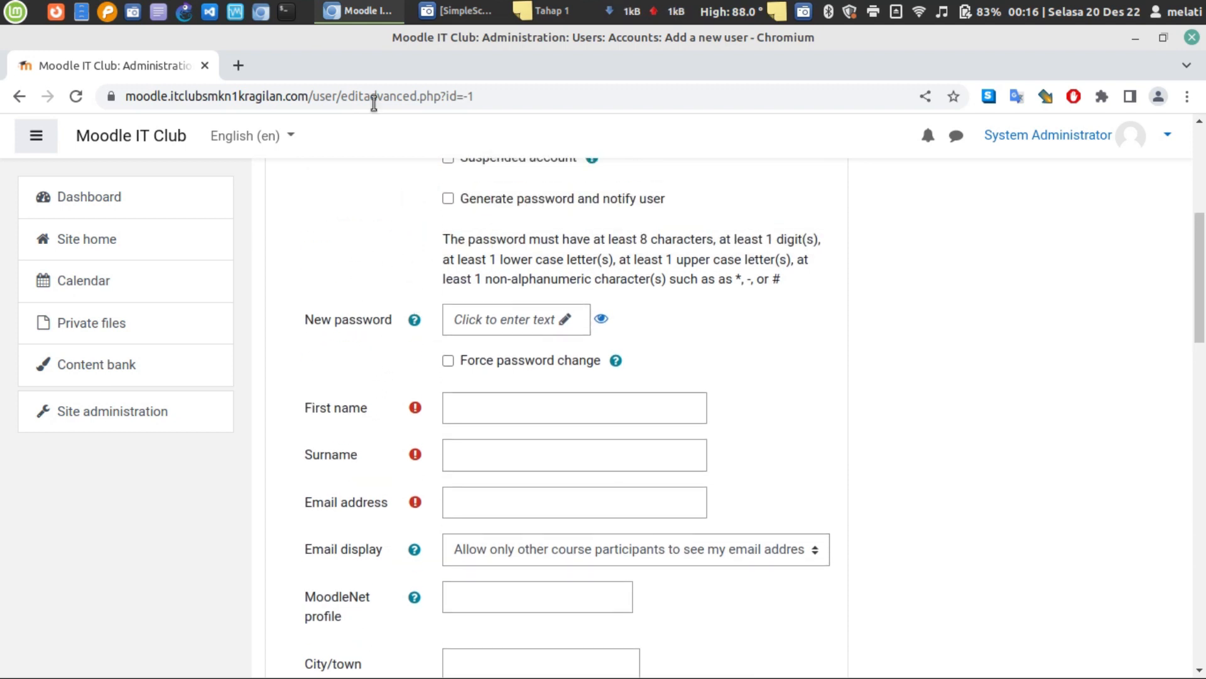
- Open a blank Xed document for notes and move it aside
left_click(158, 11)
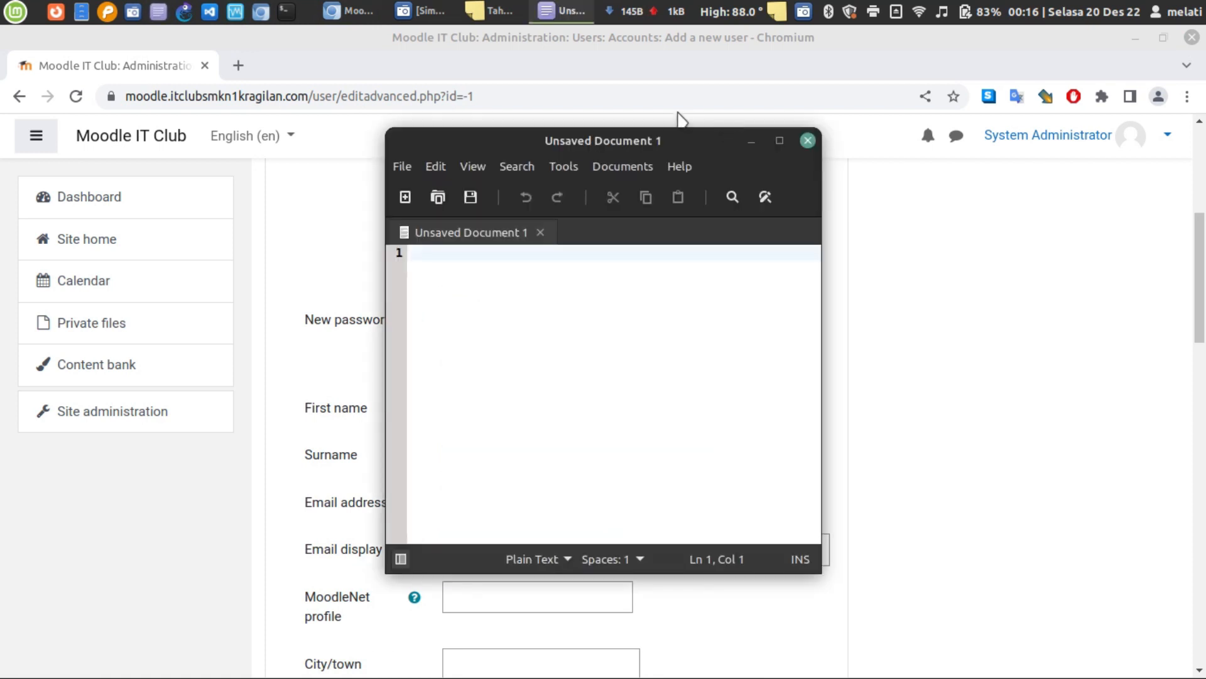
left_click_drag(647, 145, 957, 100)
left_click(480, 317)
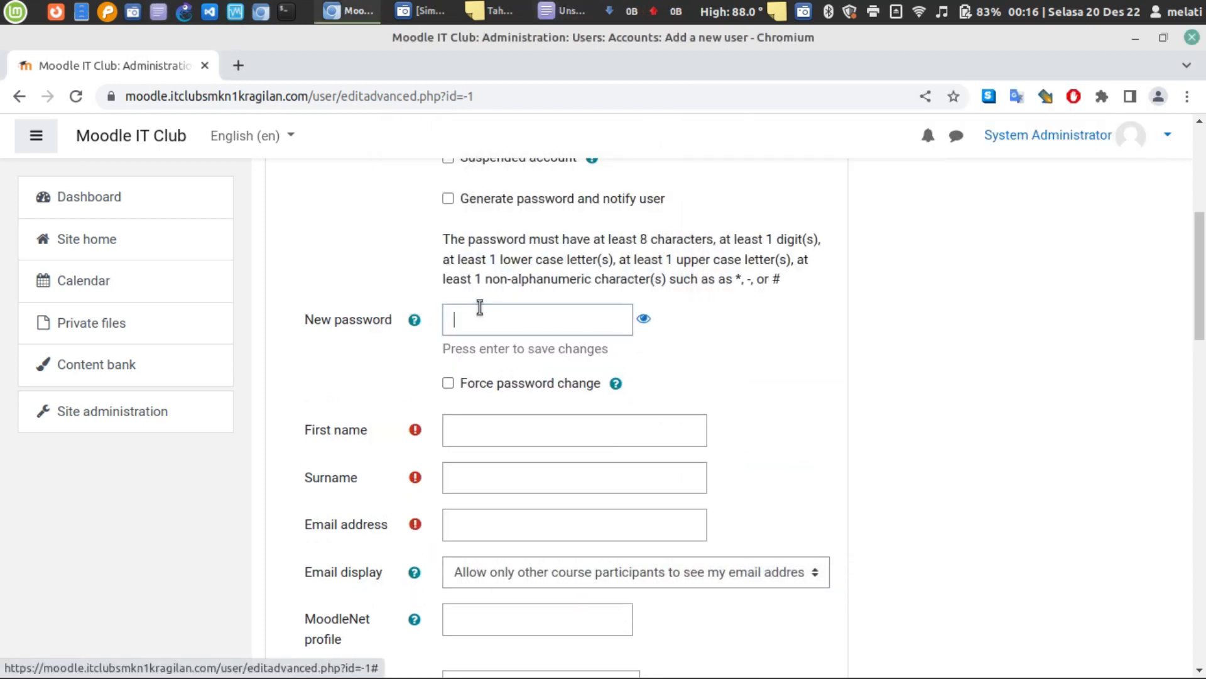
- Enter the user's first name, reuse it as surname, and enter a gmail.com e-mail address
left_click(516, 438)
type("m")
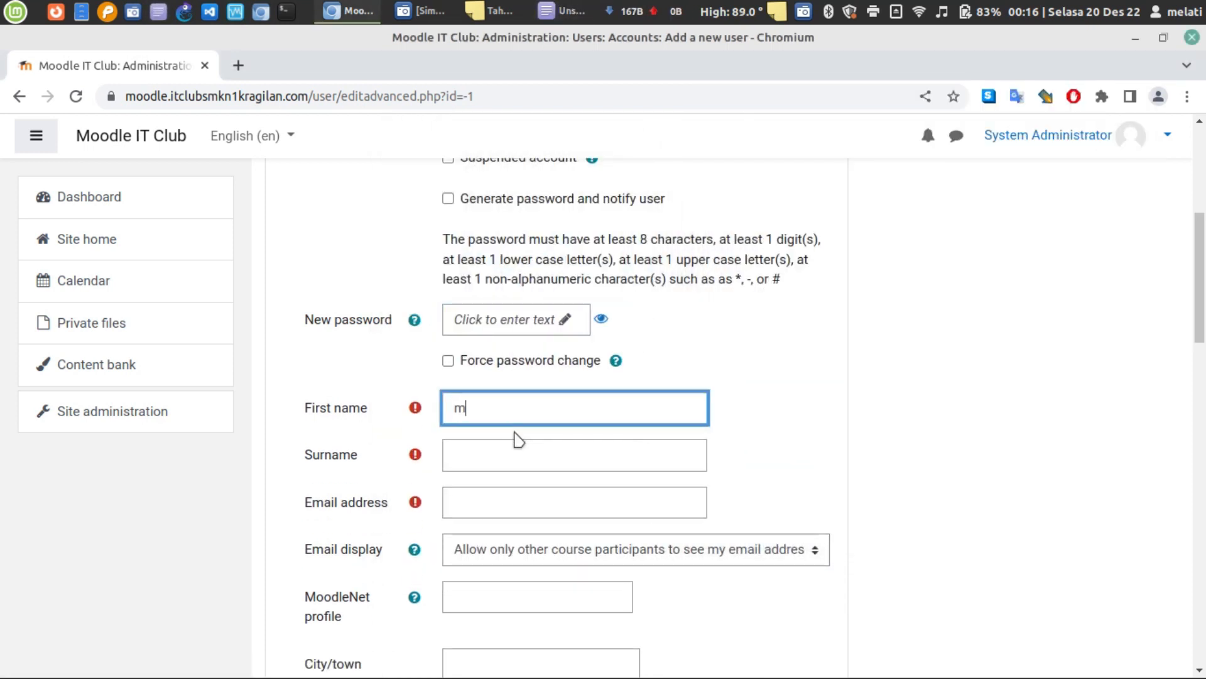
type("elonkuning")
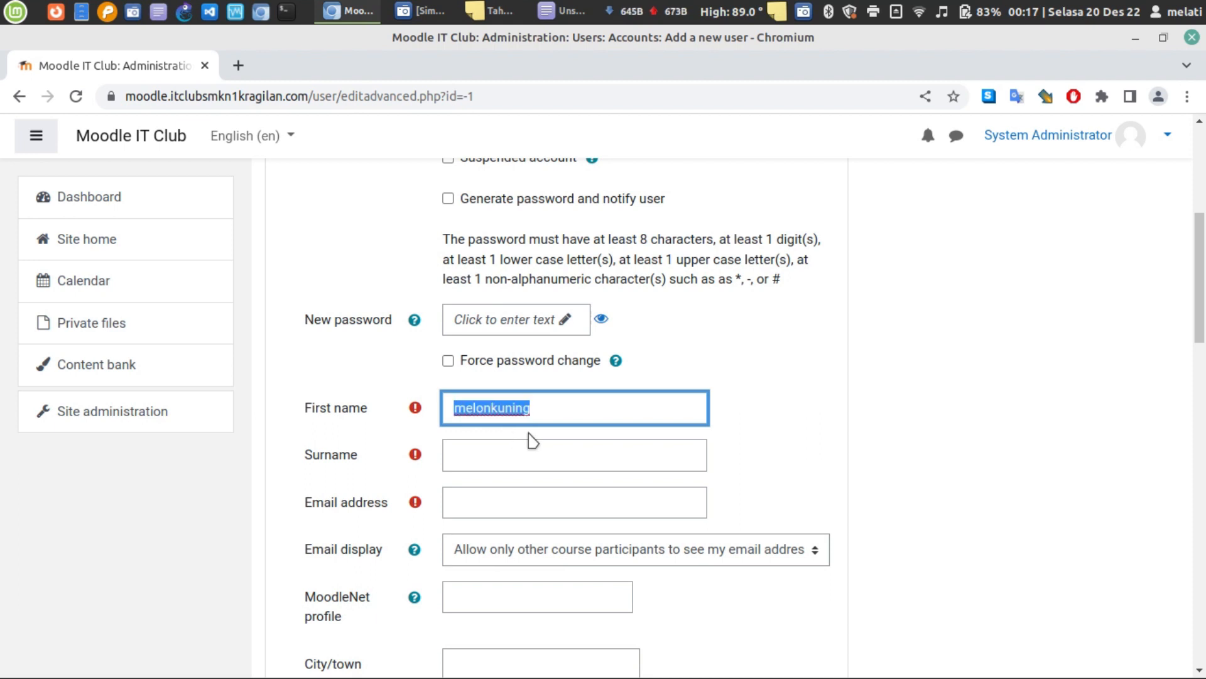
left_click(551, 453)
type("melonkuning")
left_click(548, 506)
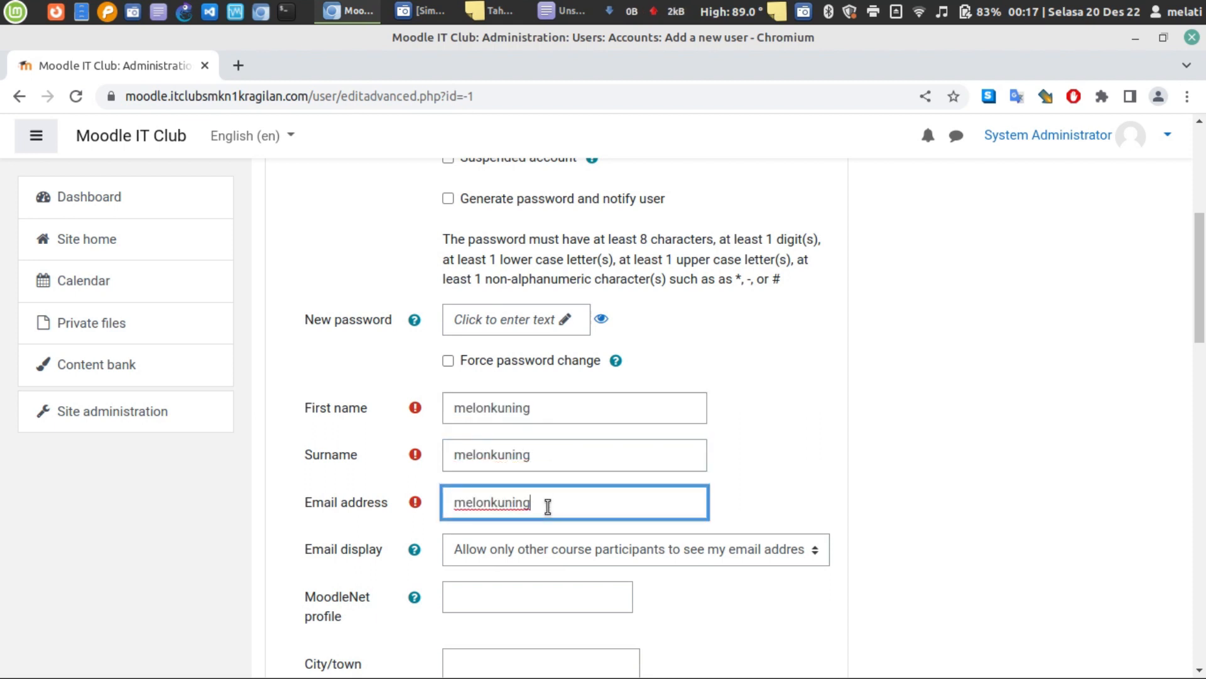
left_click(802, 480)
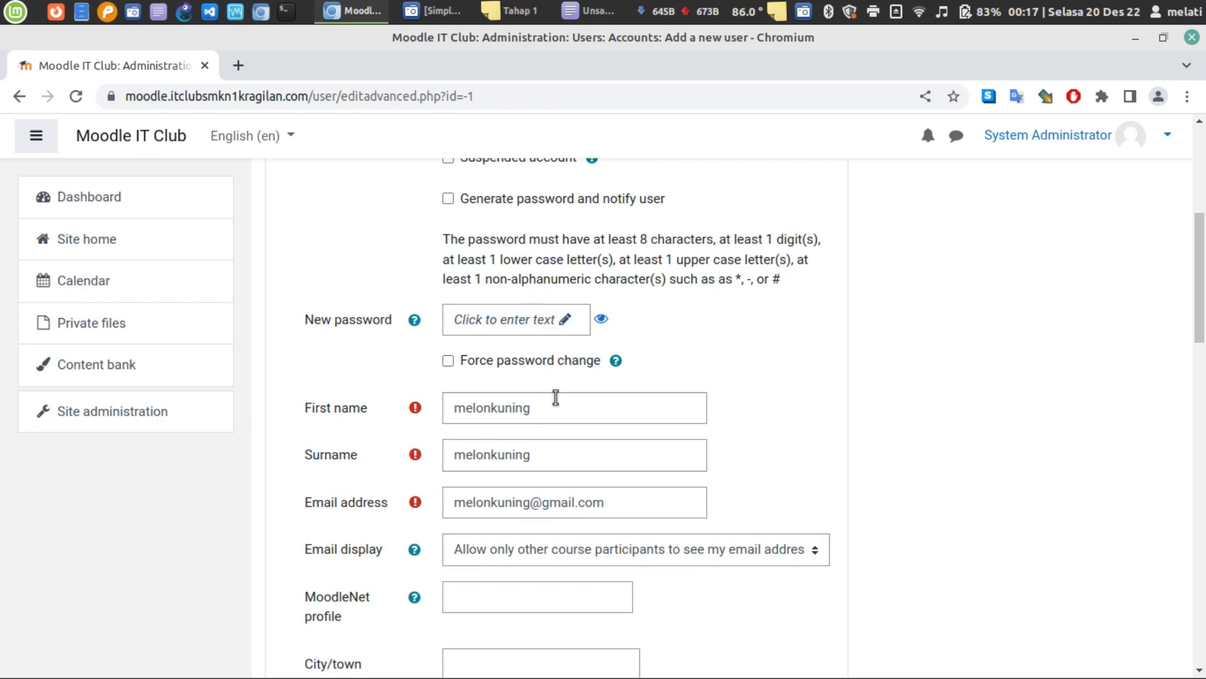
- Highlight the password rules: upper case letter, non-alphanumeric character, and example special symbols
scroll(501, 345, "up", 2)
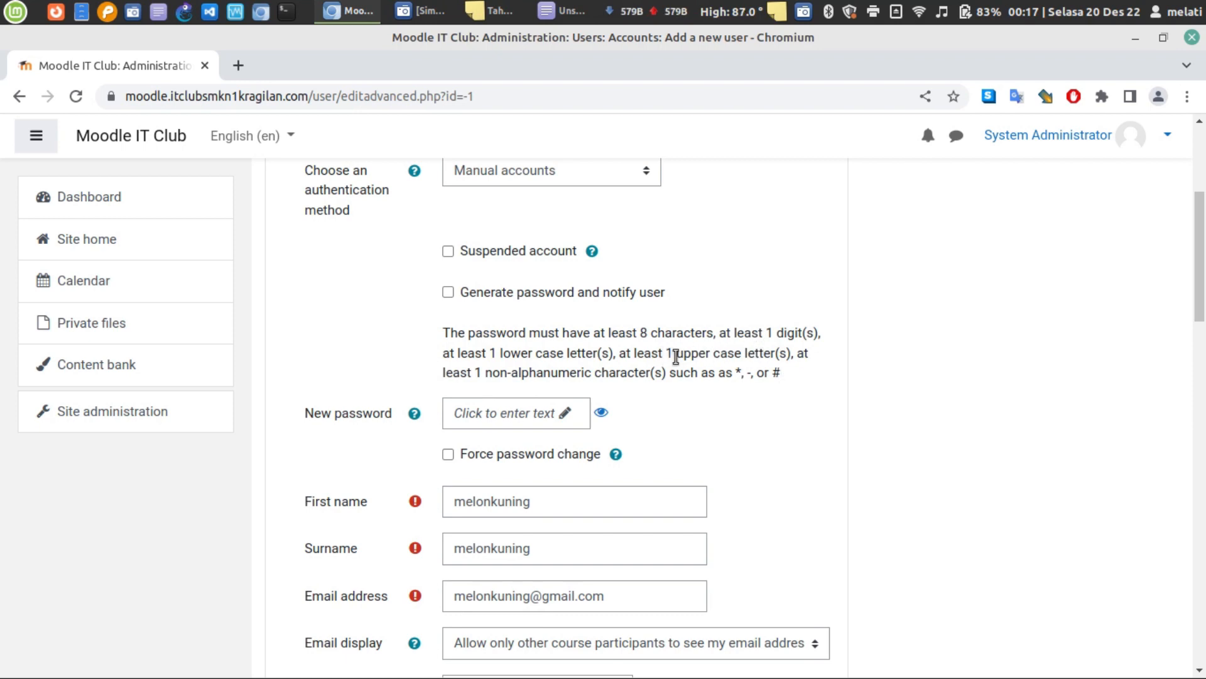
left_click_drag(666, 353, 712, 356)
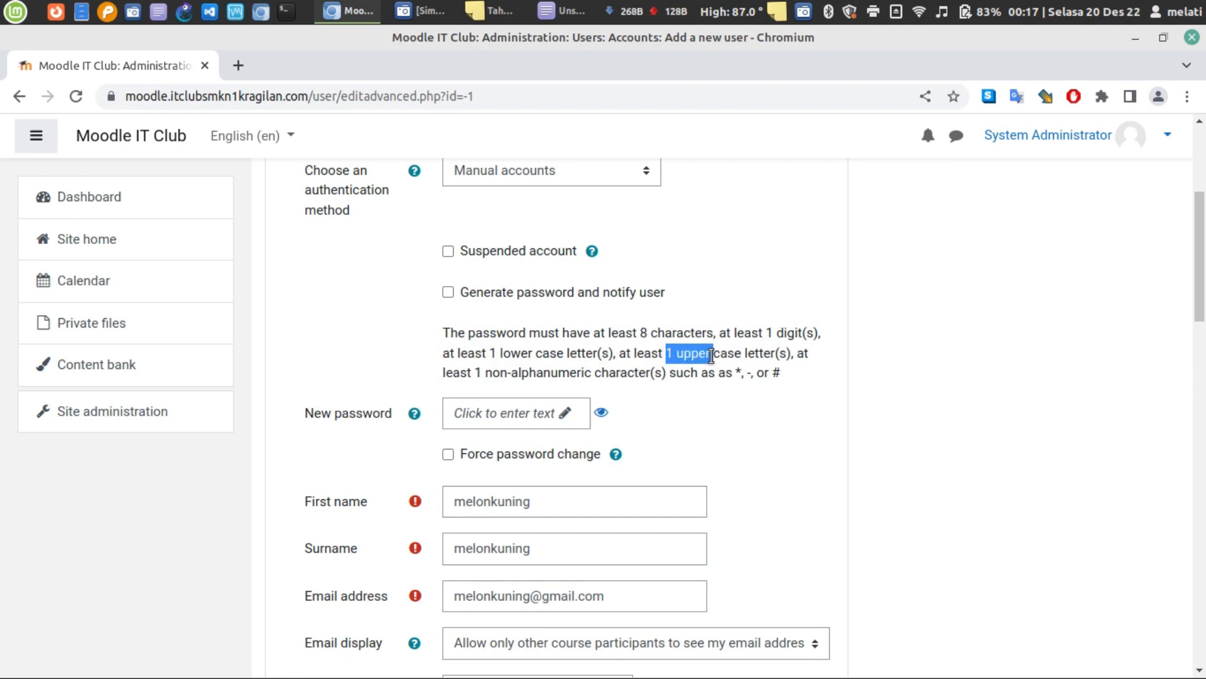
left_click(469, 373)
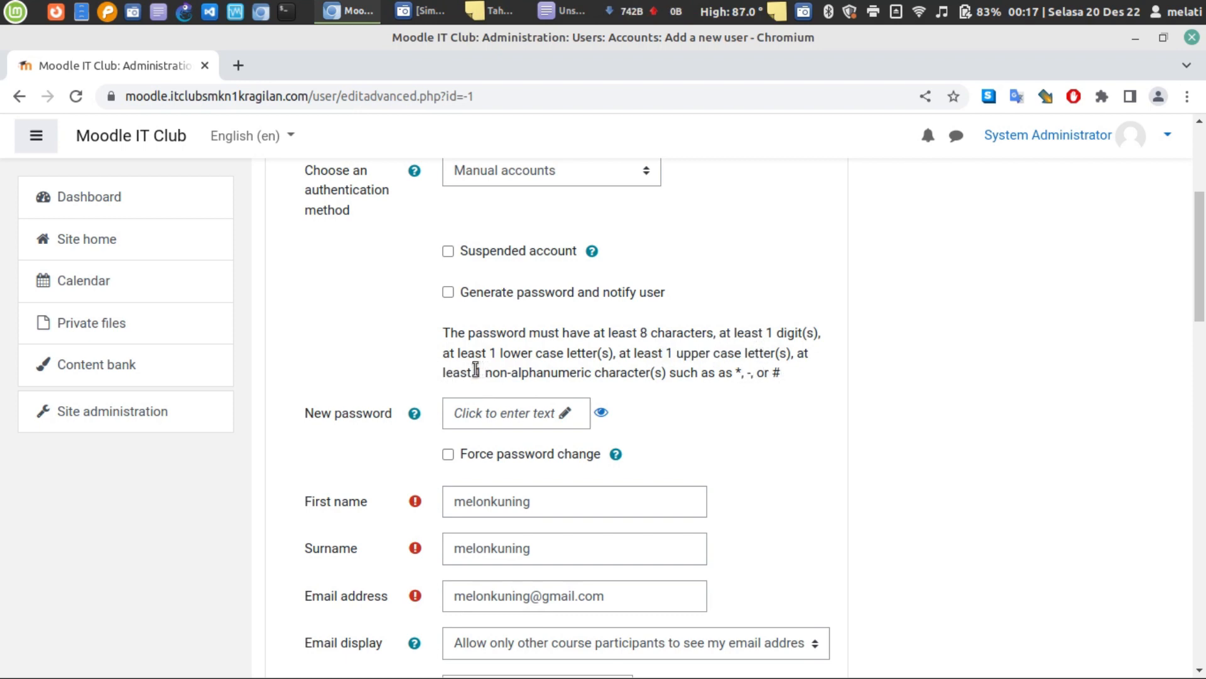
left_click_drag(476, 372, 586, 375)
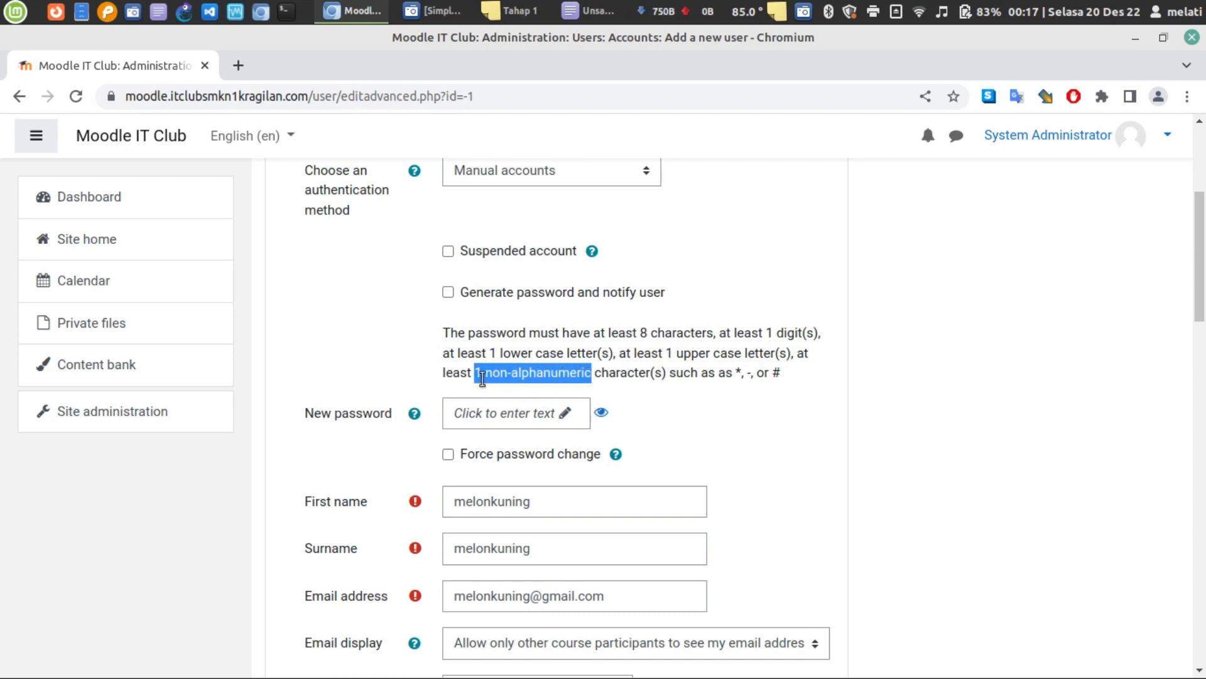
left_click(562, 373)
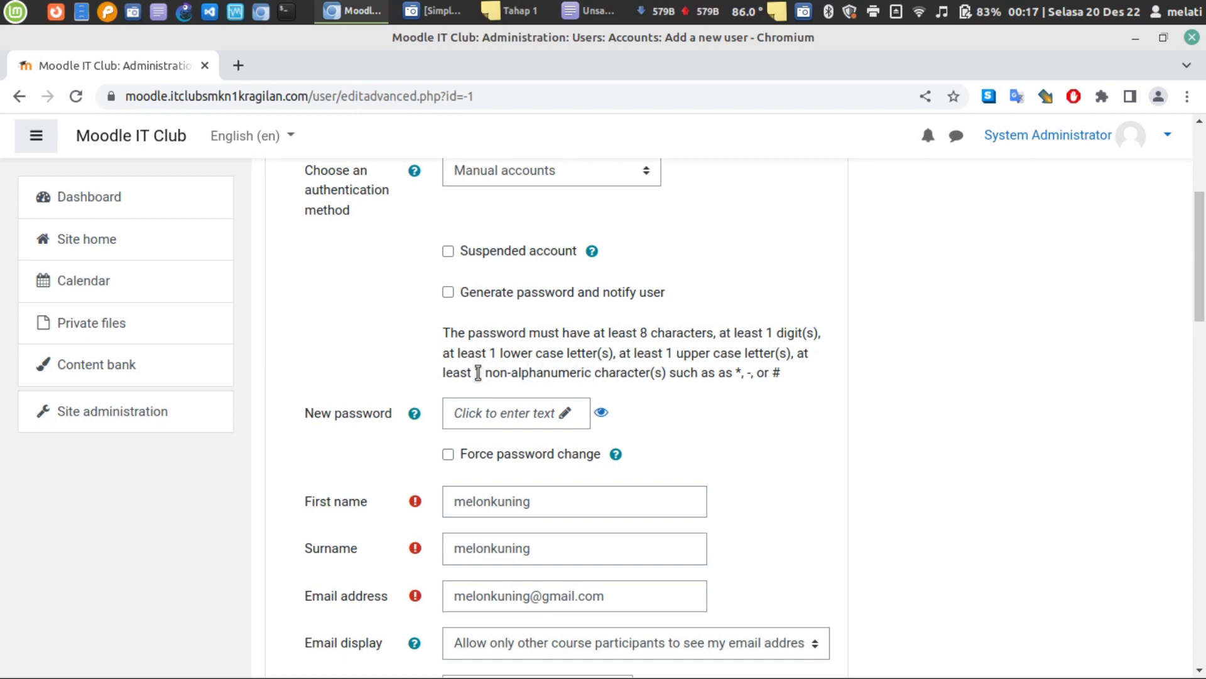
left_click_drag(478, 373, 597, 375)
left_click(575, 375)
left_click_drag(663, 373, 804, 381)
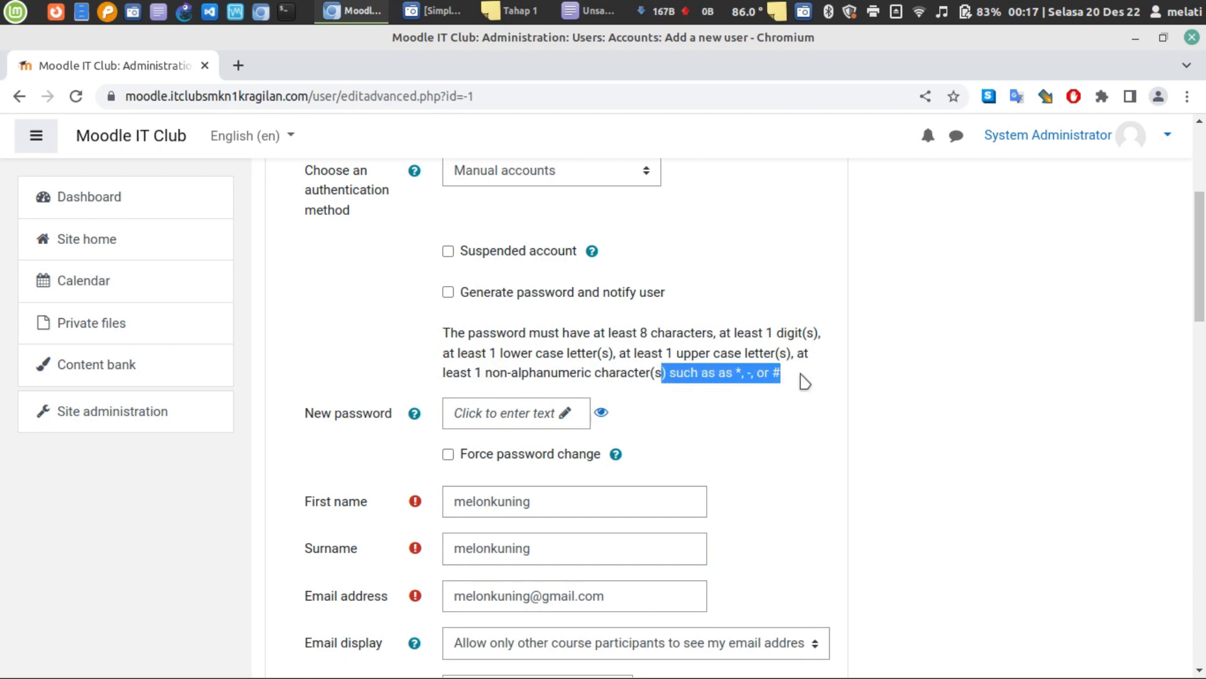
left_click(692, 378)
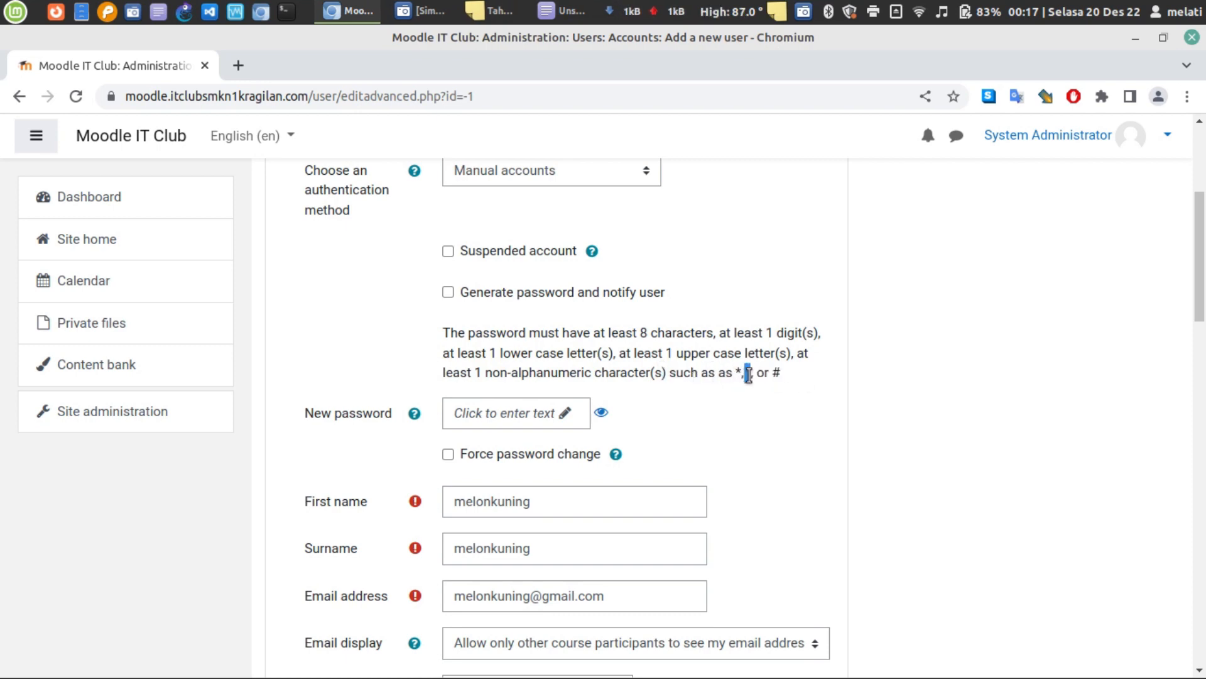
double_click(776, 373)
left_click(561, 11)
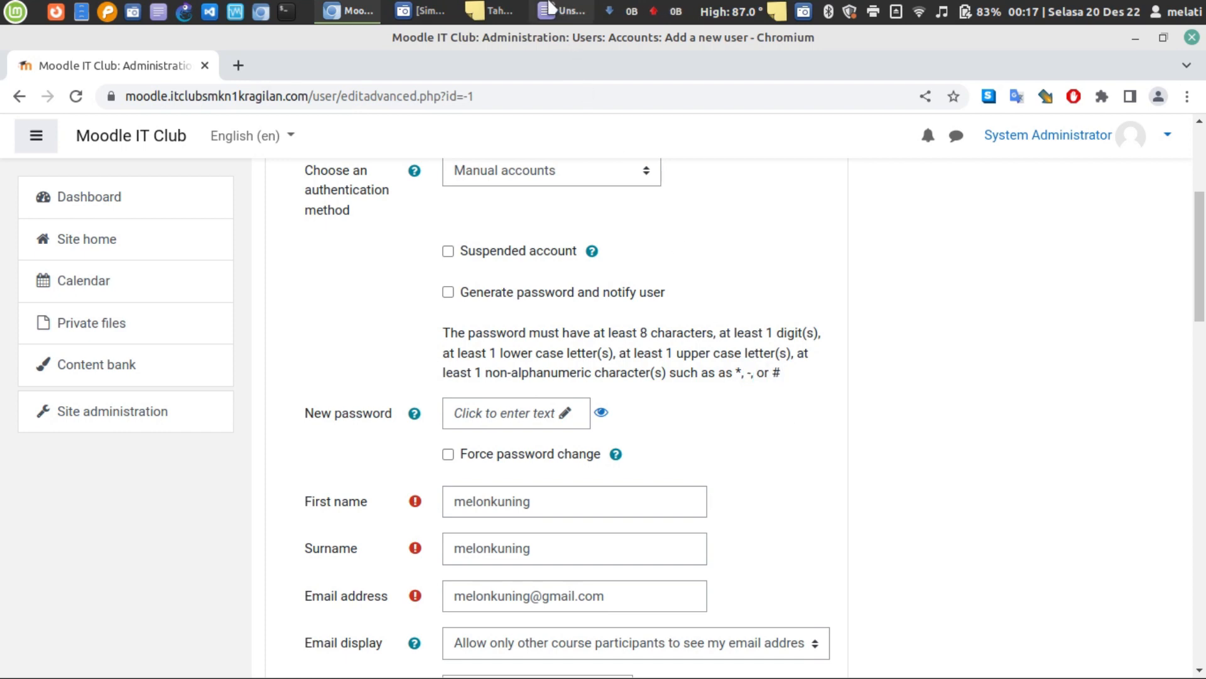
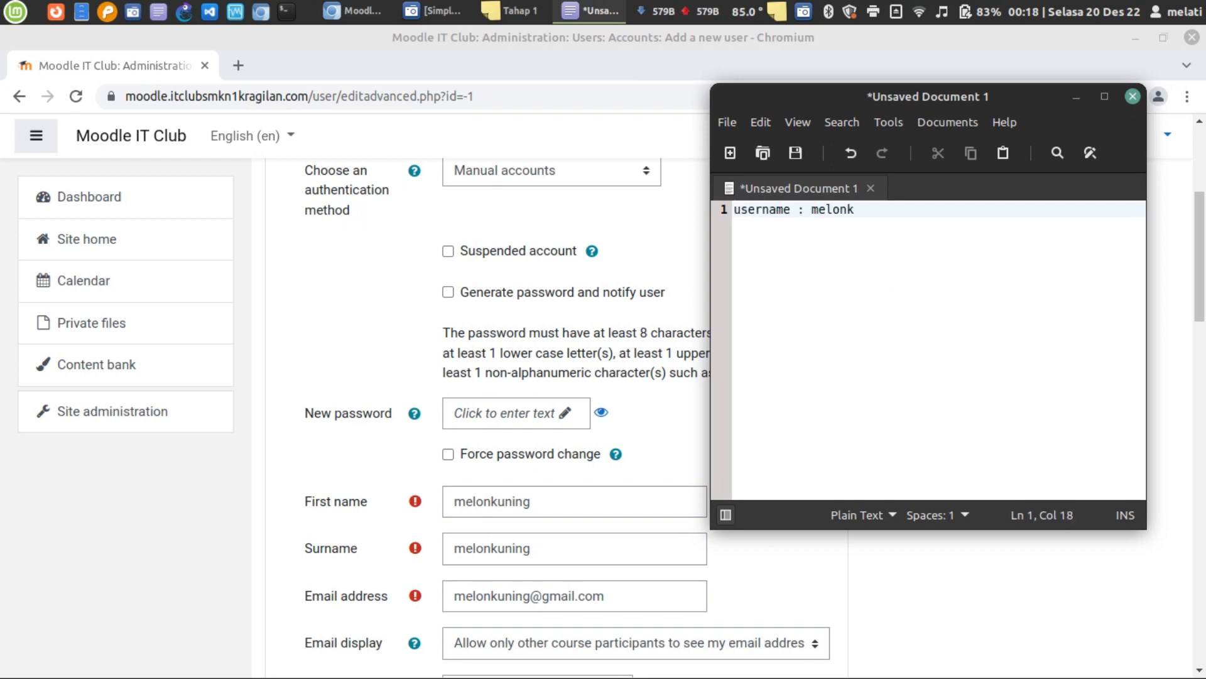
key("Return")
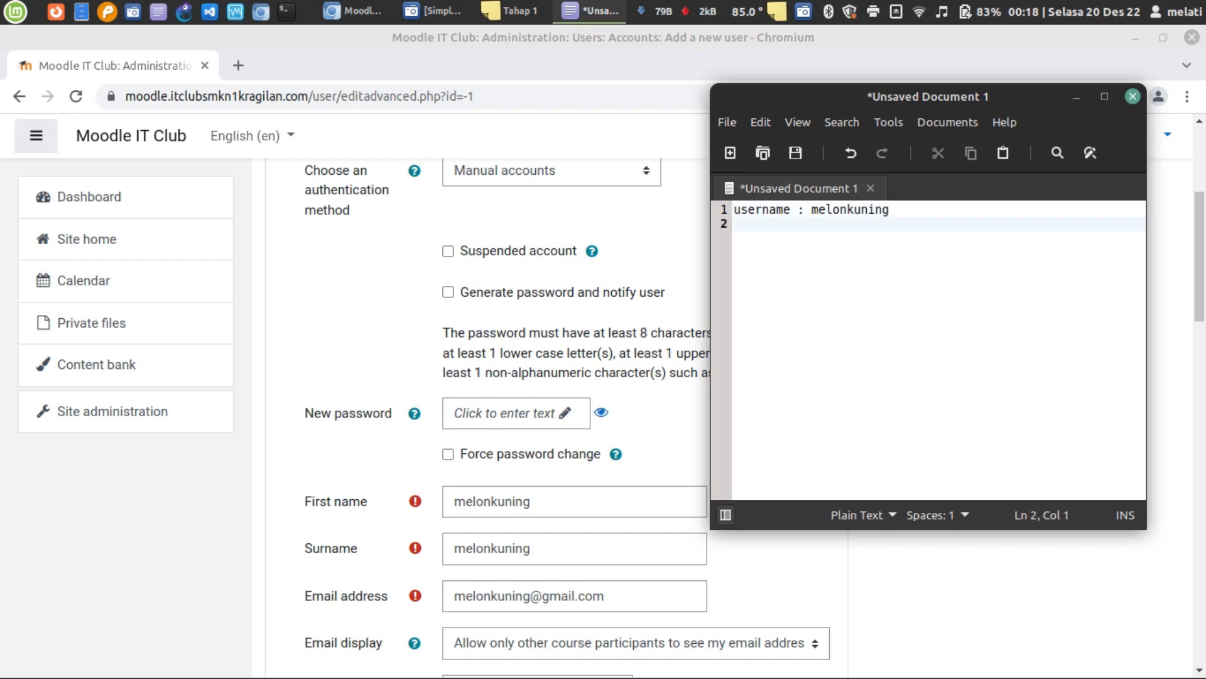
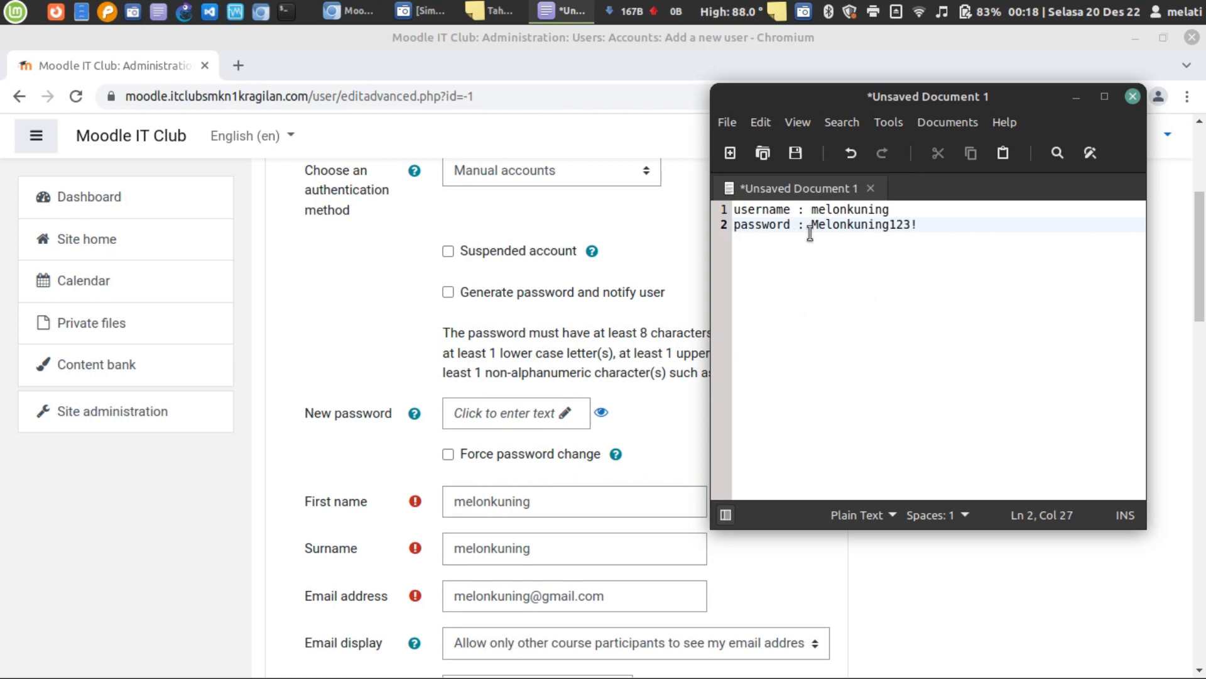
- Select the full password in the notes, then switch back to the Moodle form
double_click(836, 225)
key("ctrl+a")
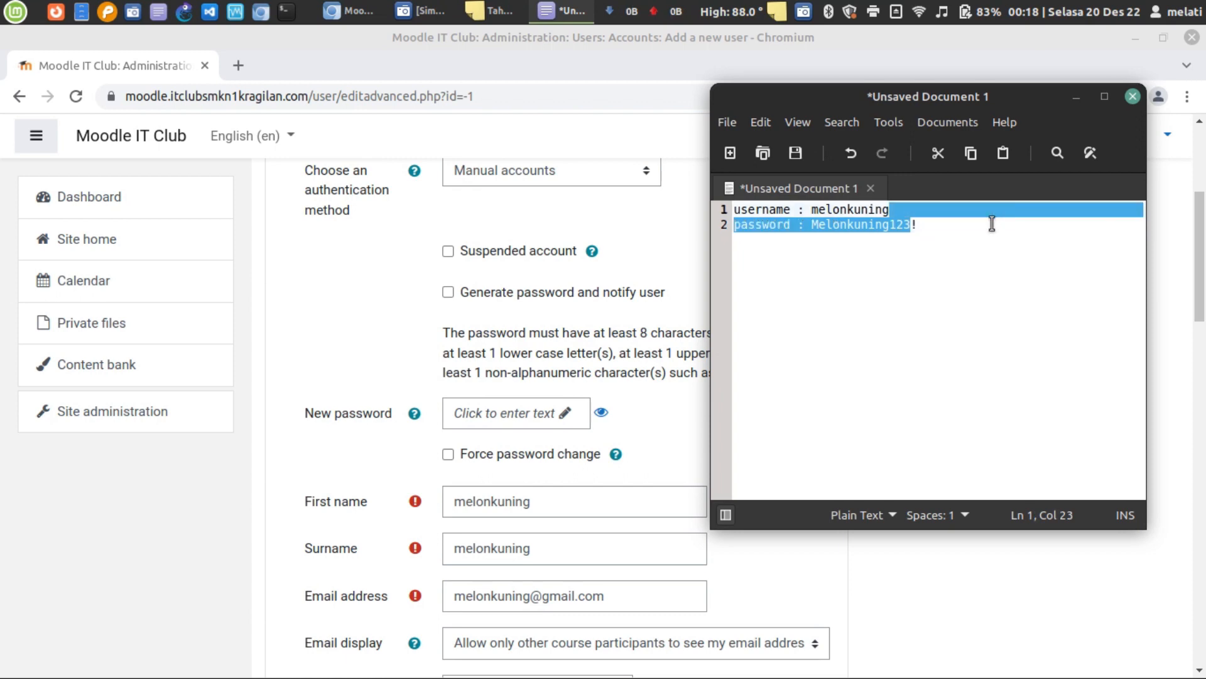
left_click(985, 225)
left_click_drag(921, 225, 809, 225)
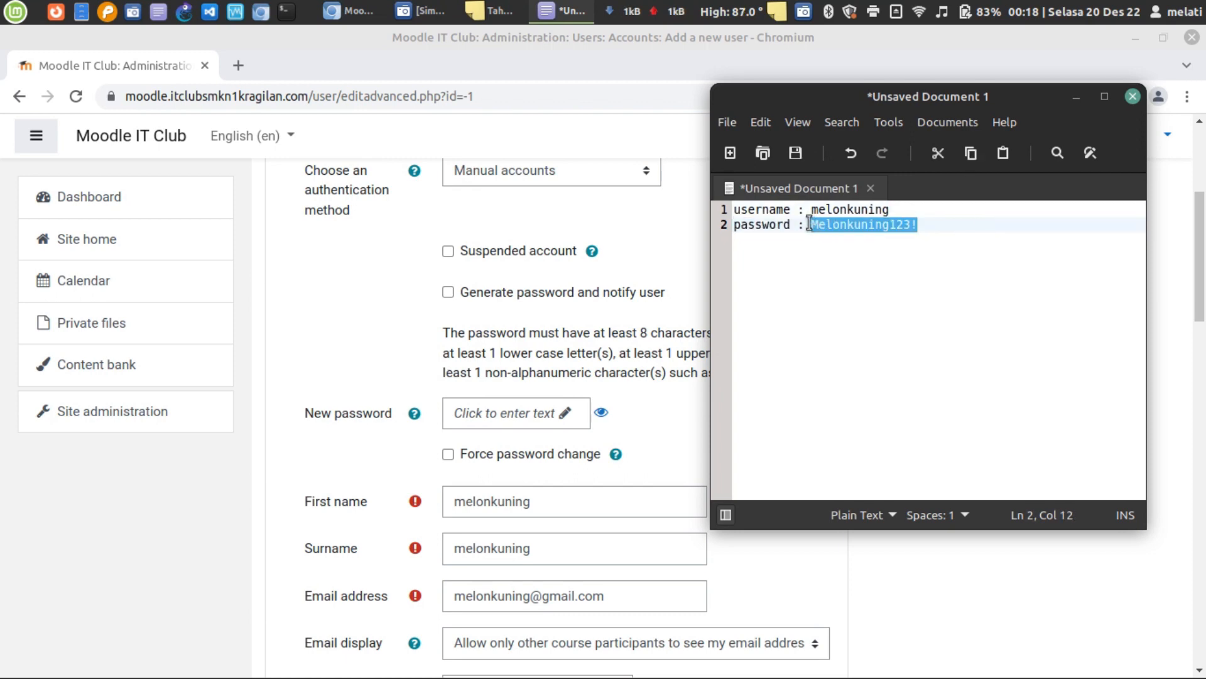
left_click(417, 299)
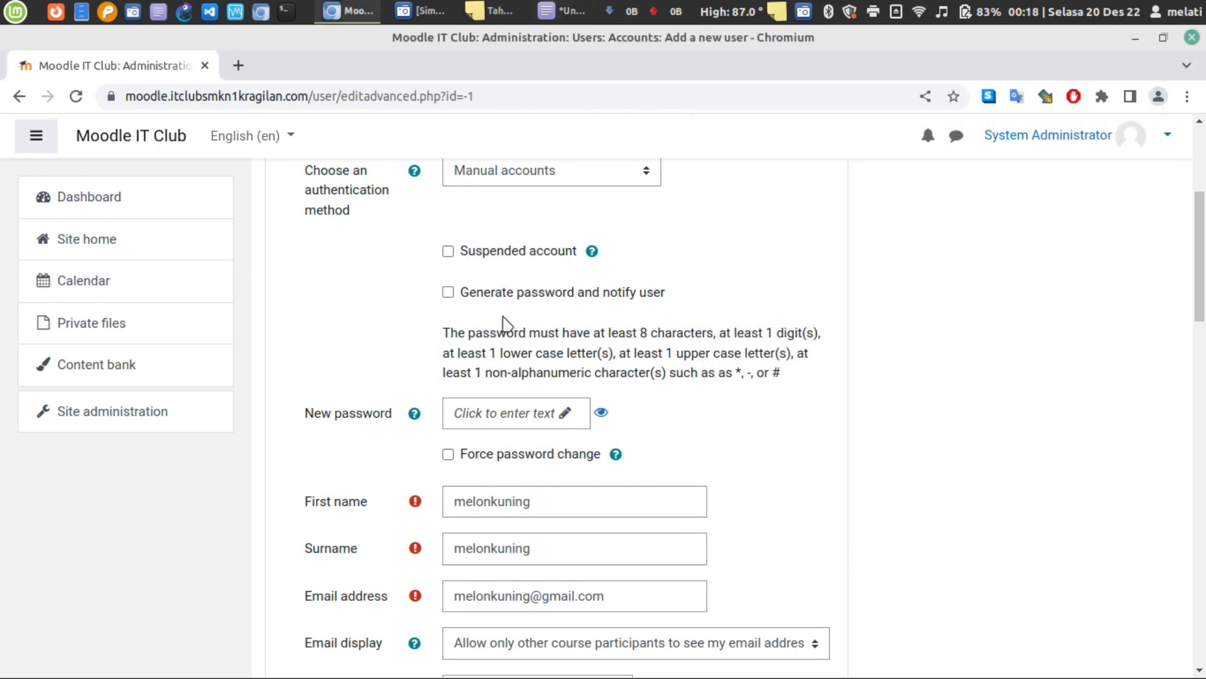
- Paste the noted password into New password, verify it, and submit the form
left_click(522, 415)
key("ctrl+v")
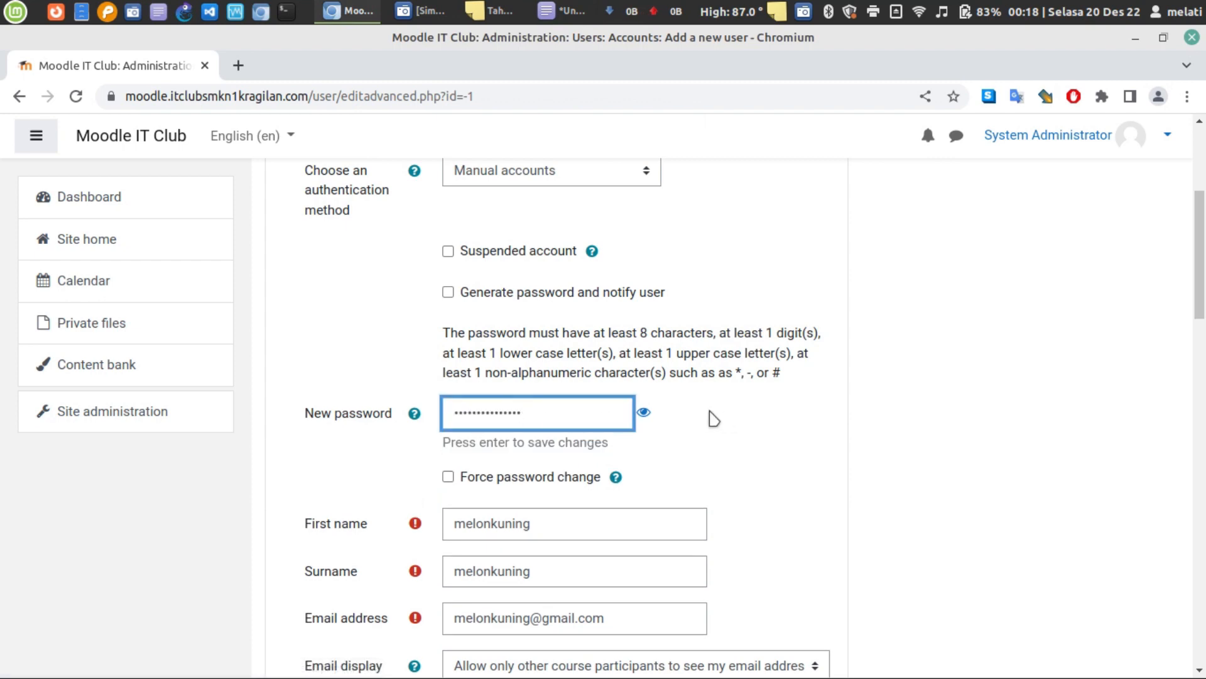
left_click(644, 415)
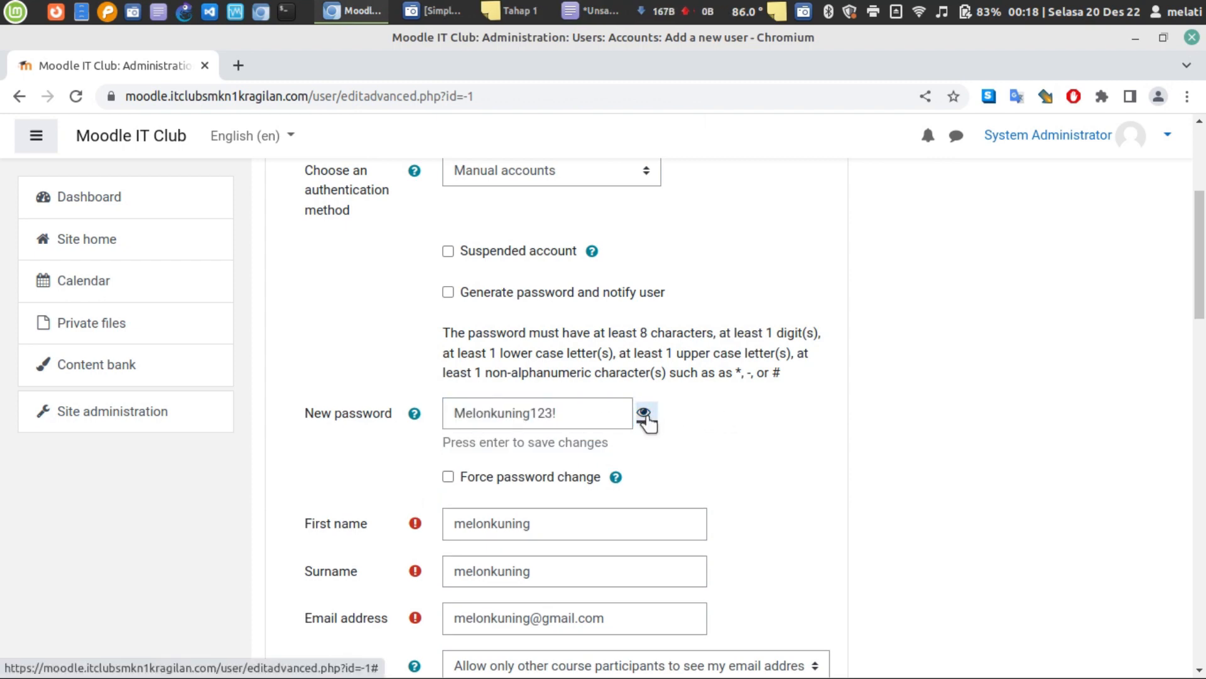
left_click(644, 417)
scroll(700, 453, "up", 3)
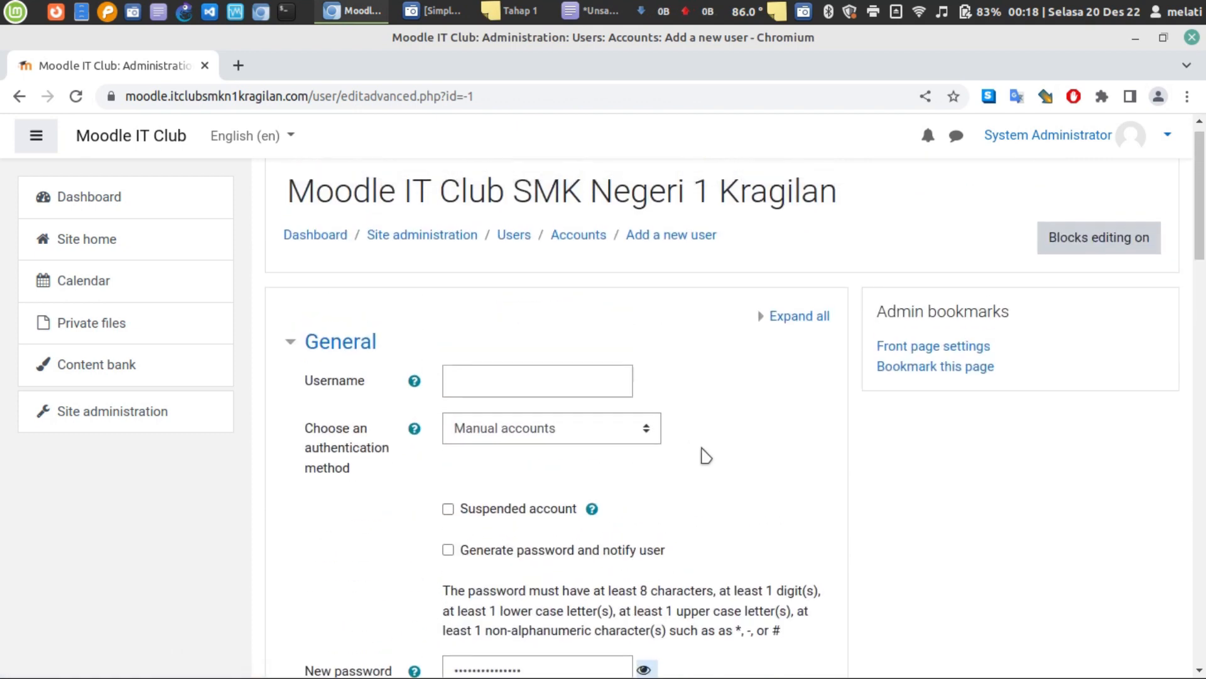
scroll(704, 454, "down", 3)
scroll(706, 455, "down", 20)
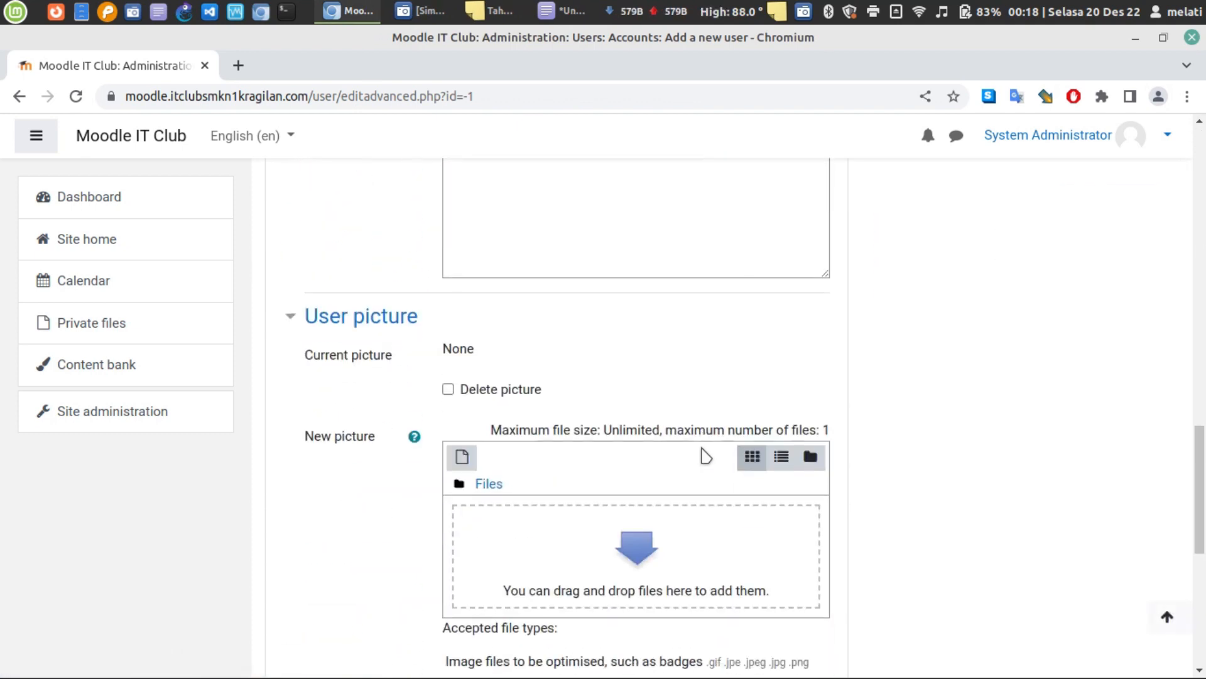
scroll(706, 455, "down", 3)
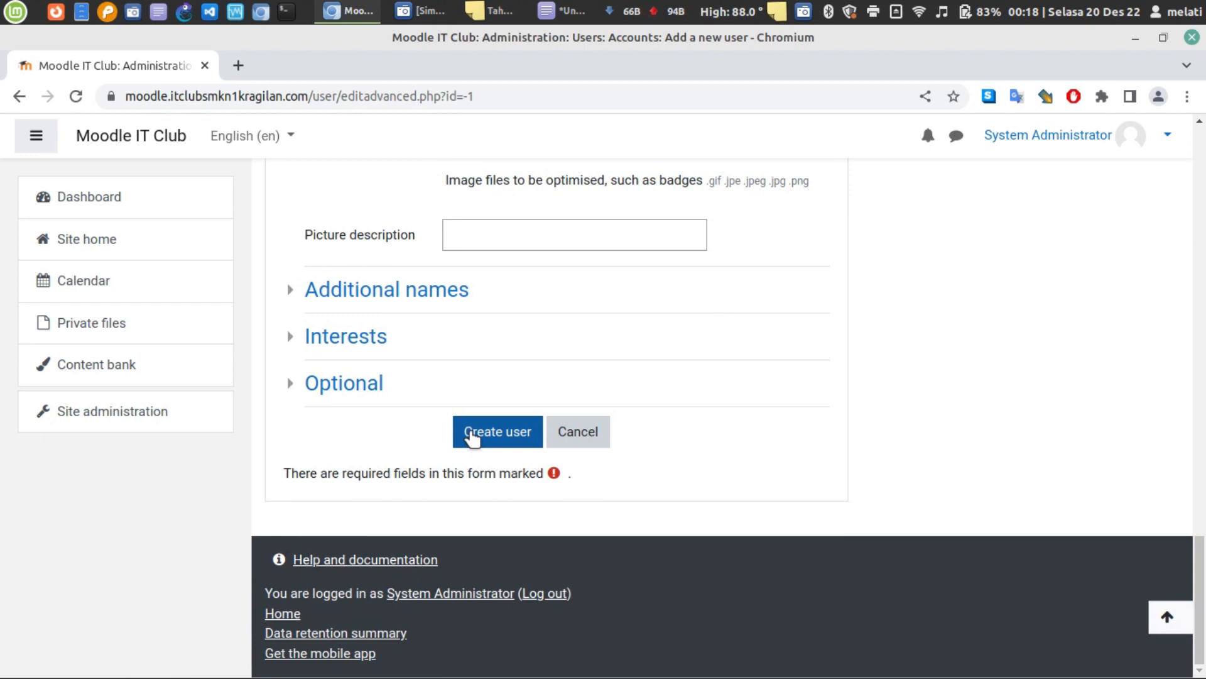
left_click(473, 438)
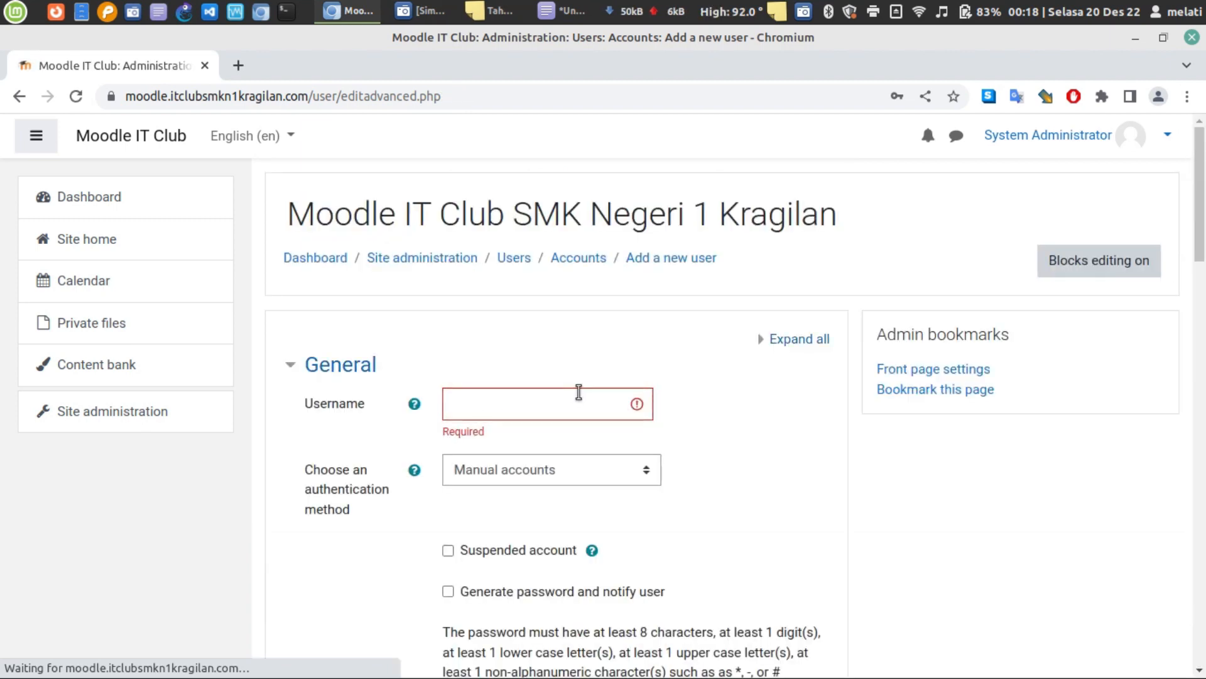
- Copy the username from the notes into the Username field and create the user
scroll(578, 392, "down", 6)
scroll(588, 408, "up", 2)
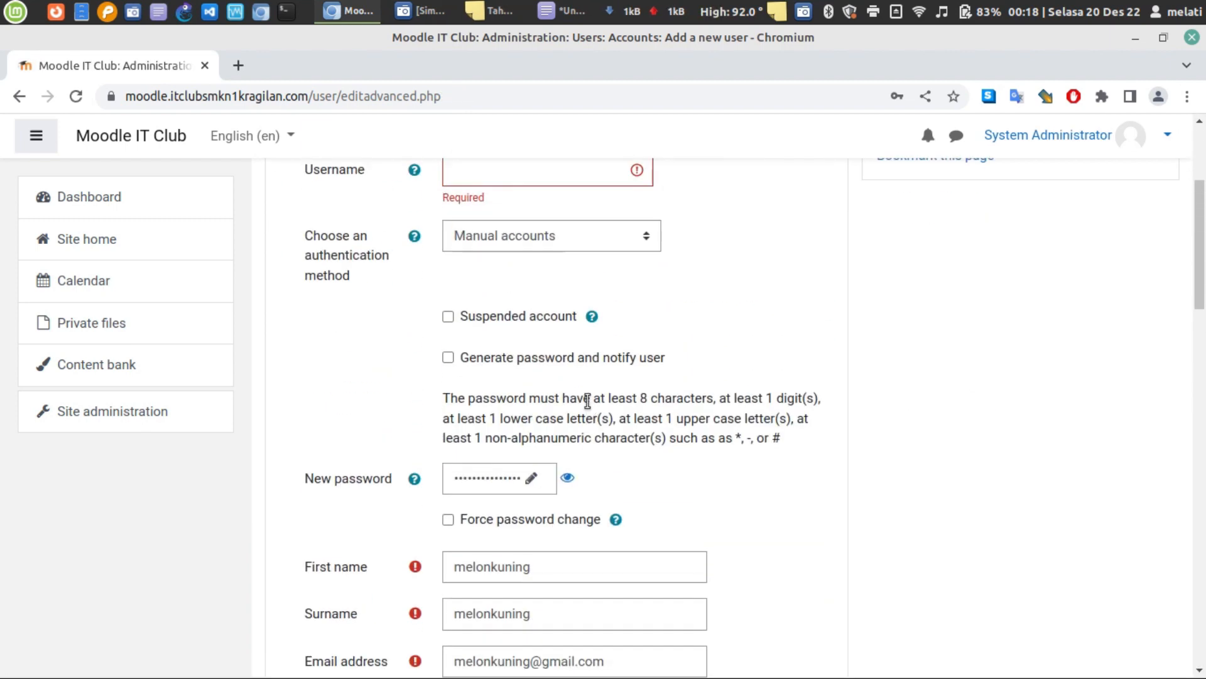
scroll(587, 401, "up", 2)
left_click(561, 11)
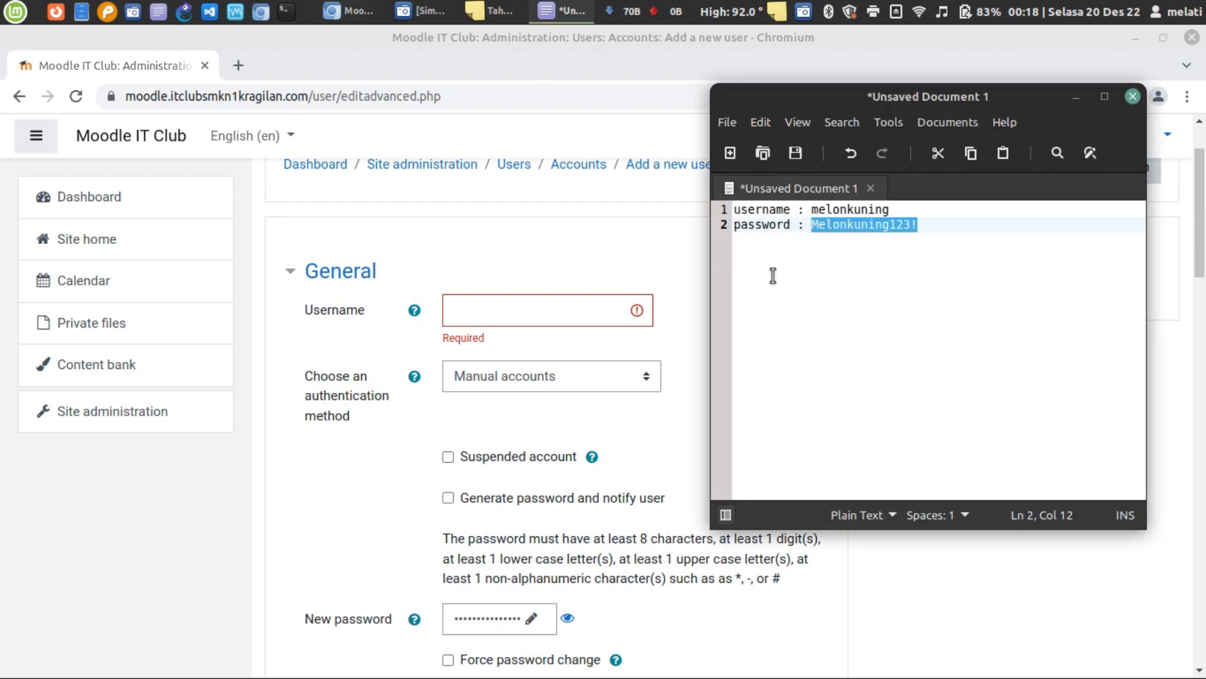
double_click(838, 210)
key("ctrl+c")
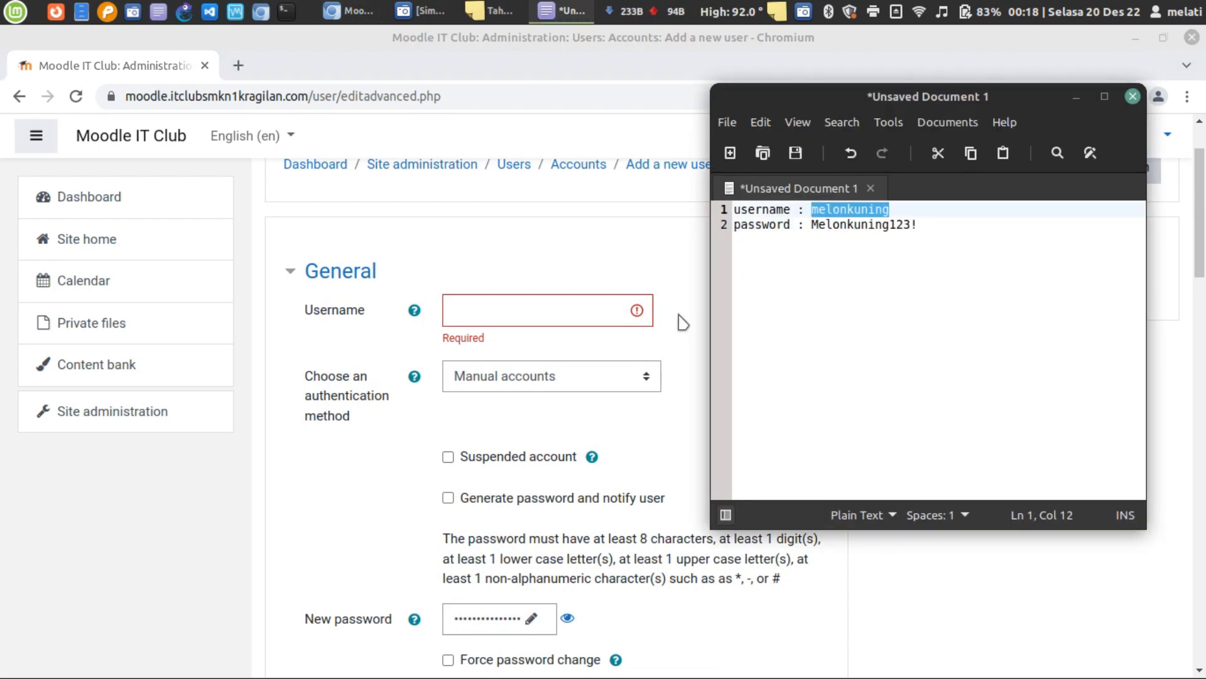
left_click(499, 310)
key("ctrl+v")
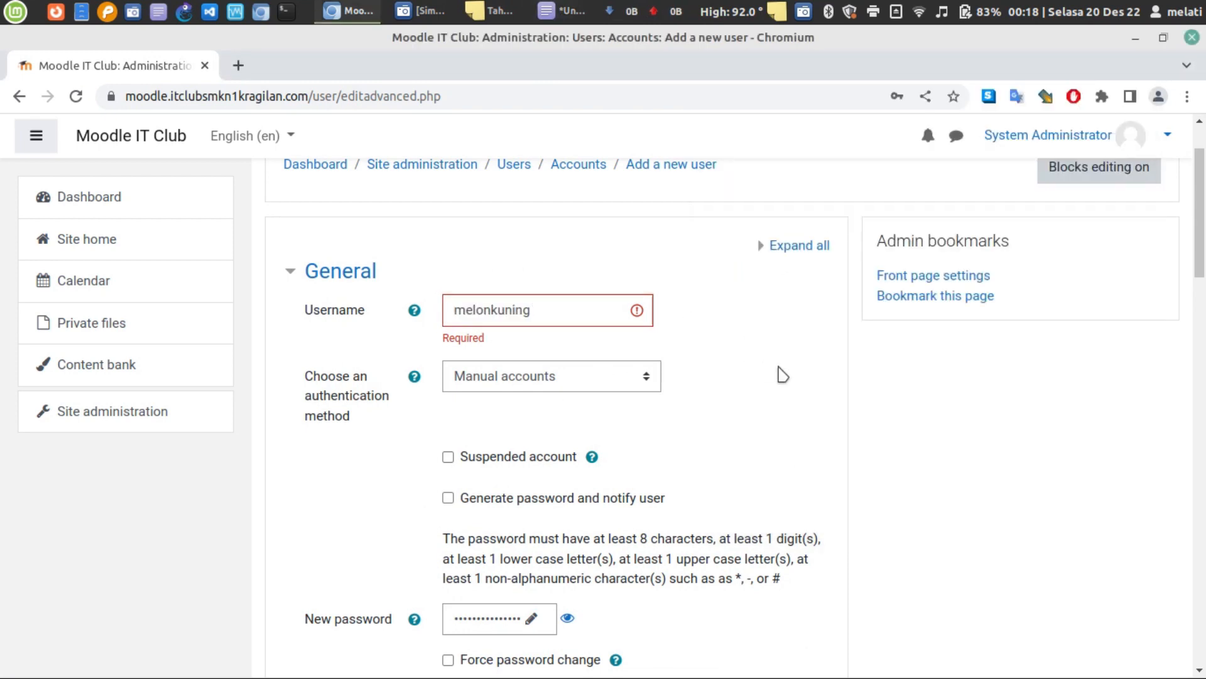
left_click_drag(1201, 182, 1203, 556)
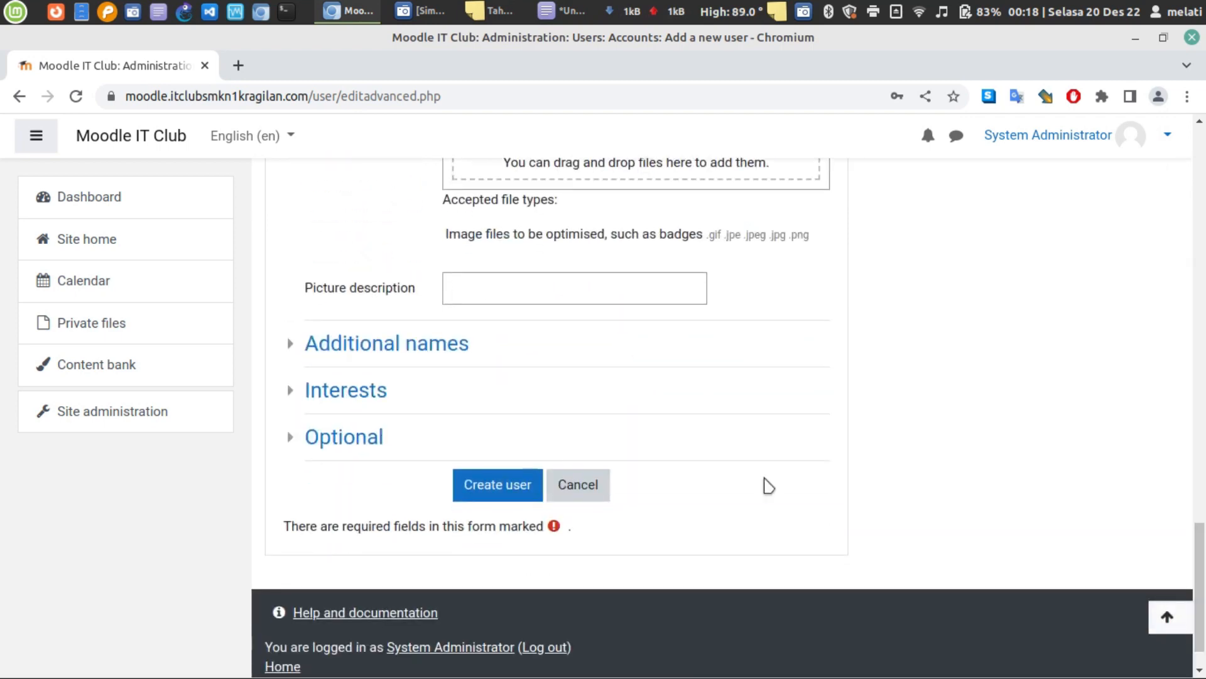
left_click(470, 496)
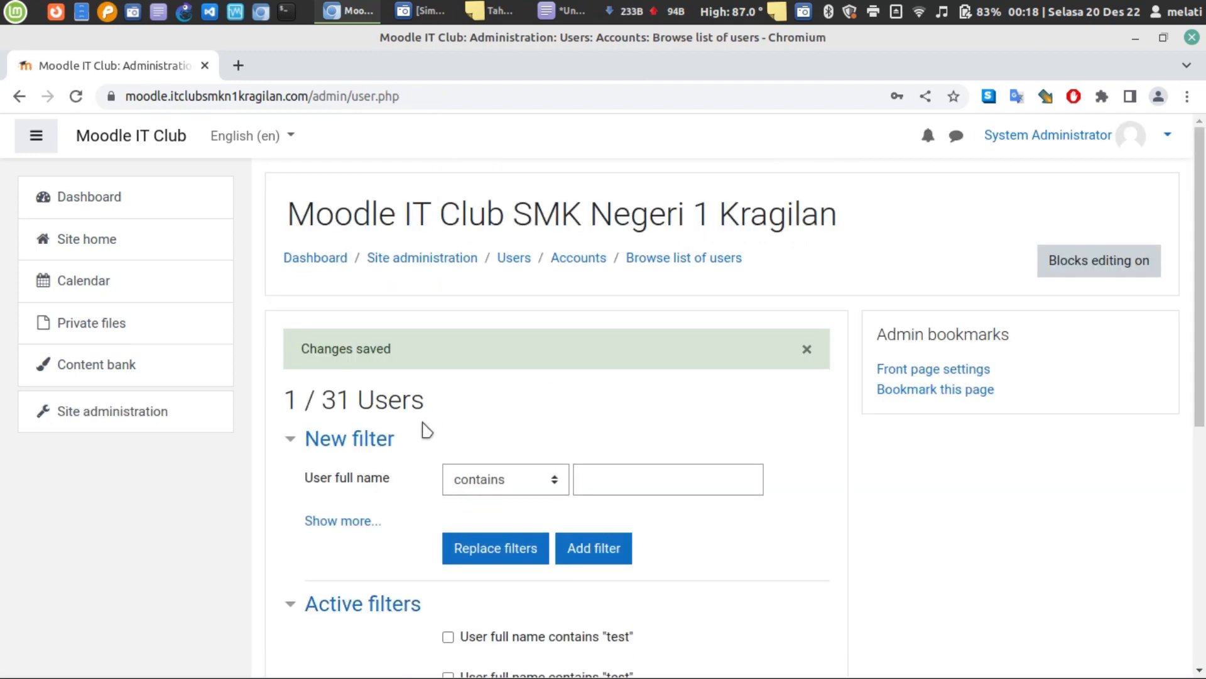
- Open Browse list of users from the Users administration links
scroll(531, 449, "down", 6)
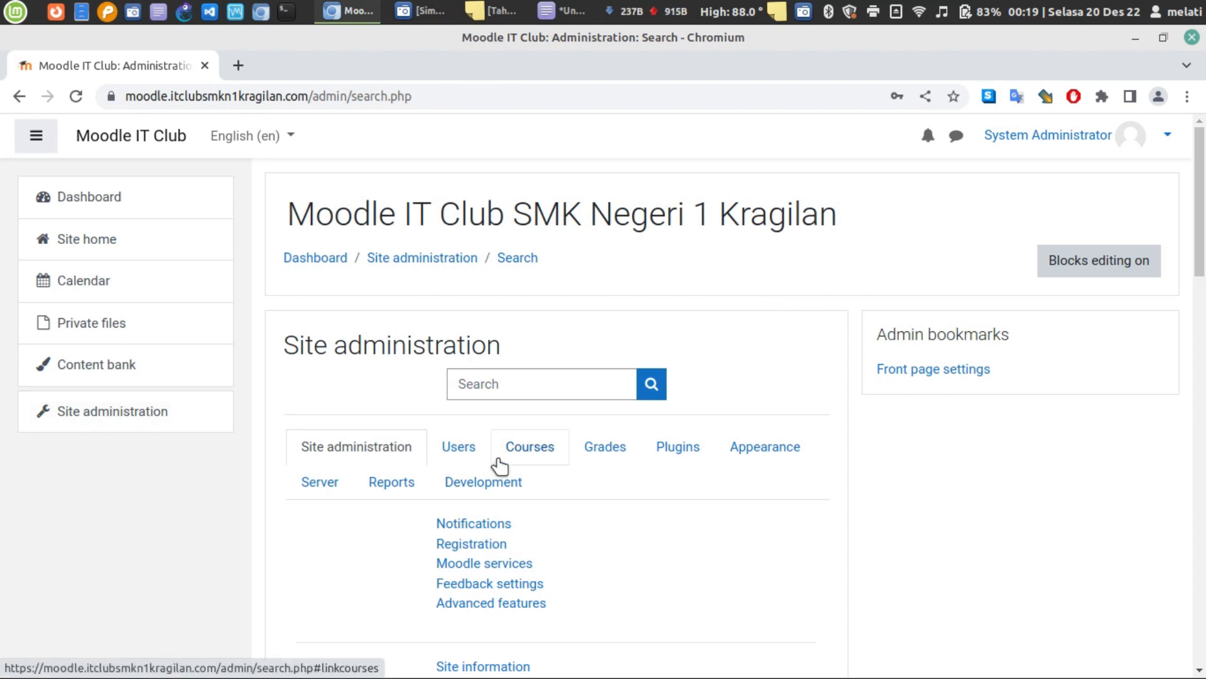
left_click(459, 447)
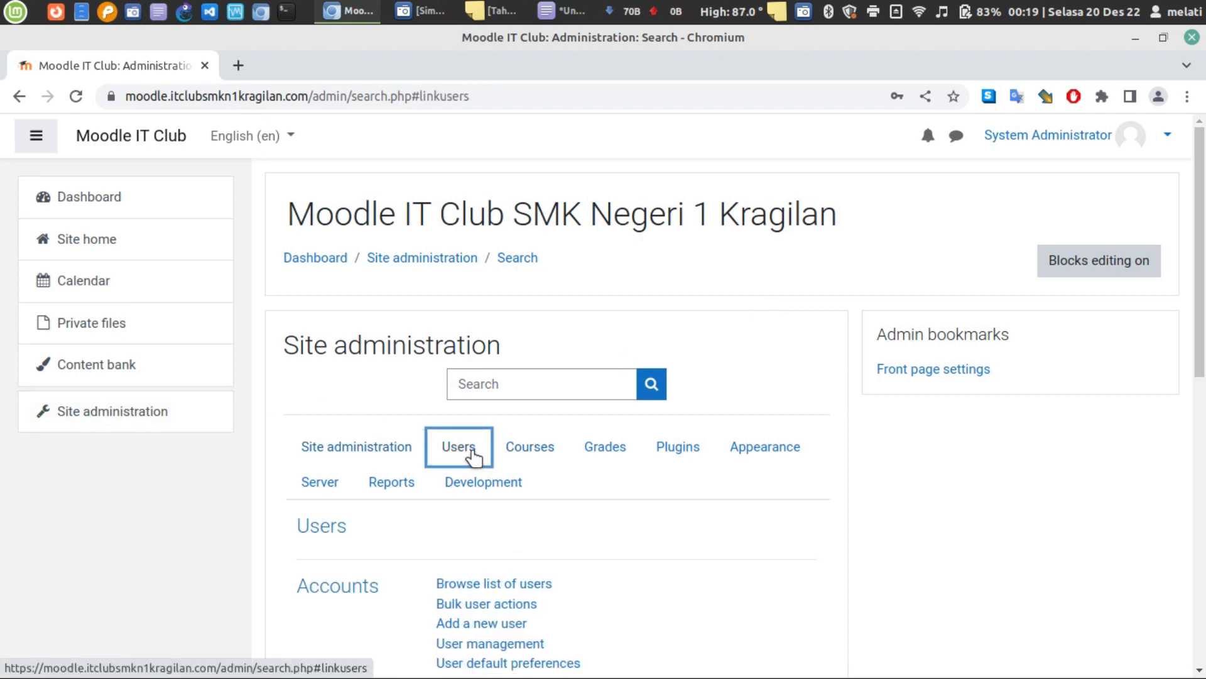
scroll(697, 440, "down", 5)
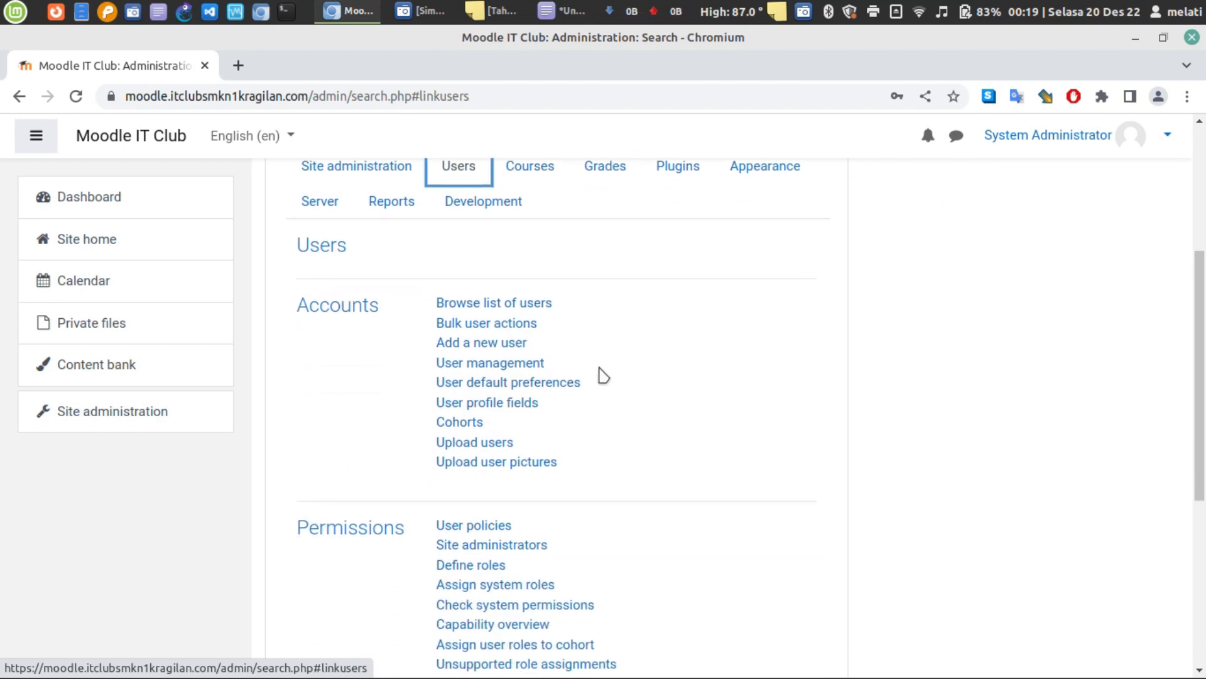
right_click(531, 309)
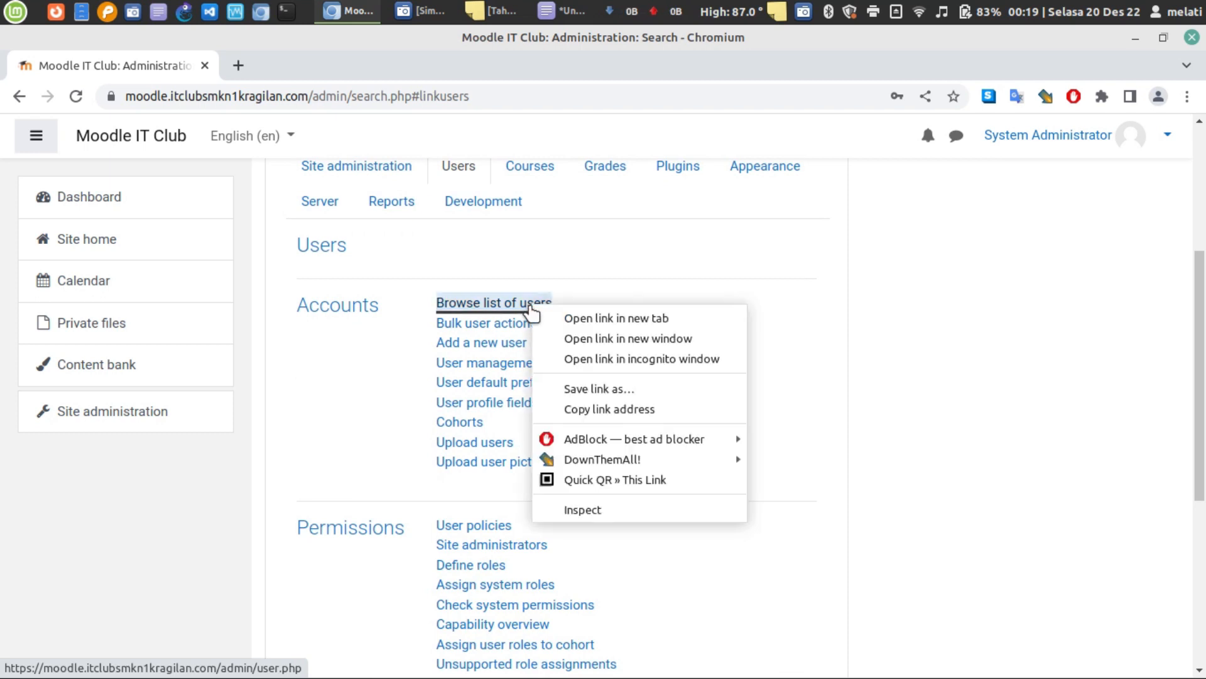
left_click(603, 298)
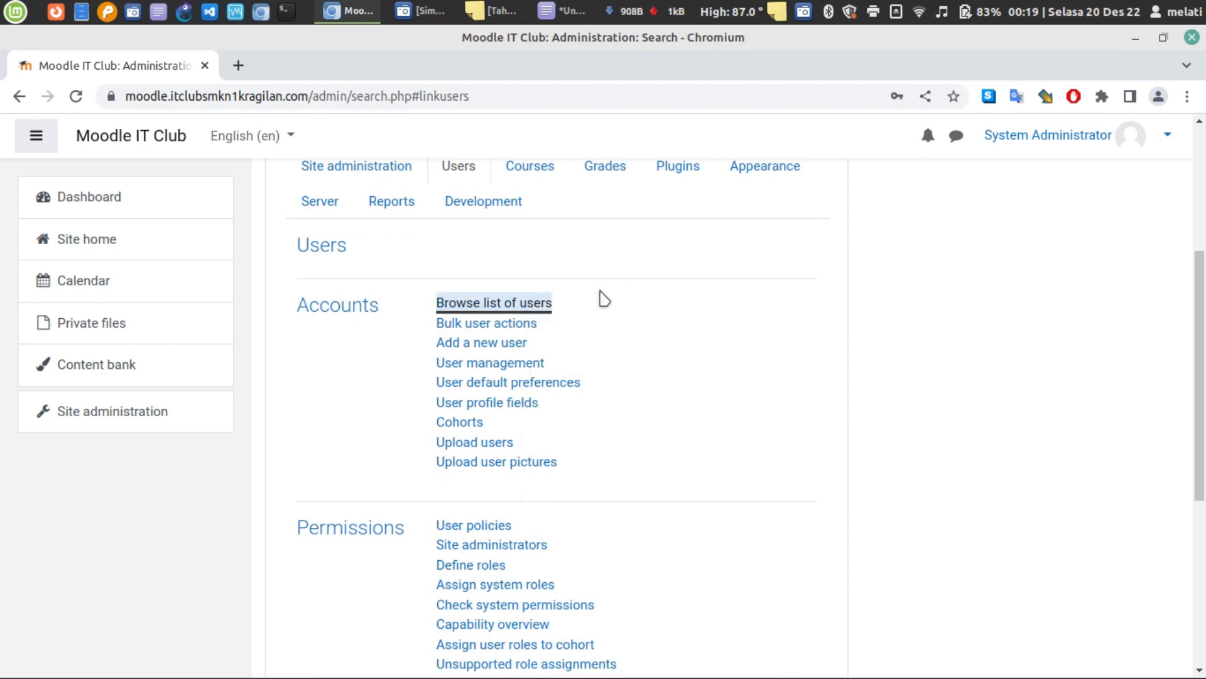
left_click(478, 311)
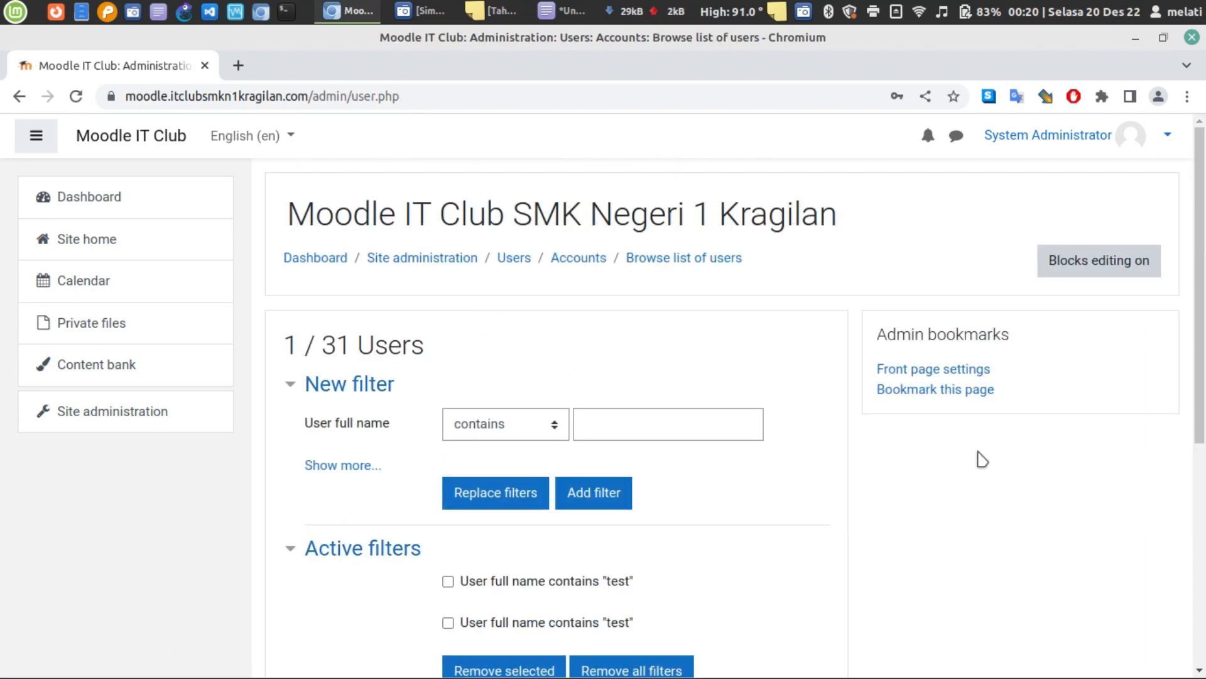
- Clear the name filters and scroll through all 31 users, including the new account
scroll(778, 573, "down", 3)
scroll(783, 555, "down", 3)
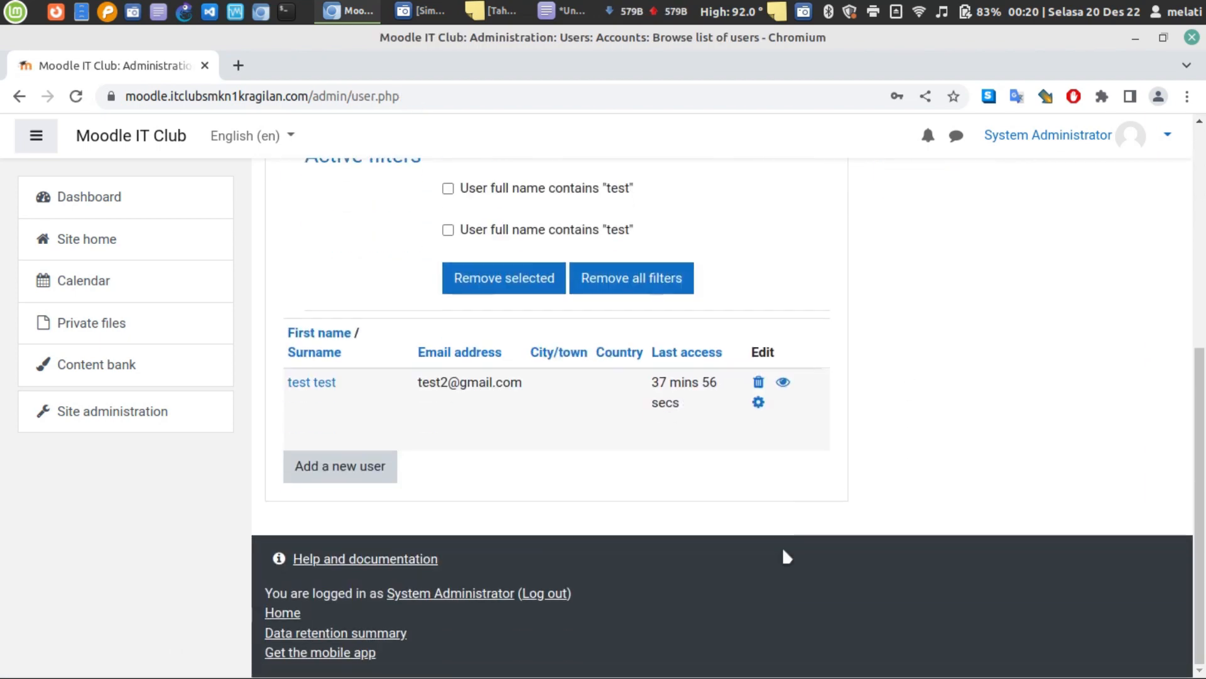
scroll(708, 559, "up", 2)
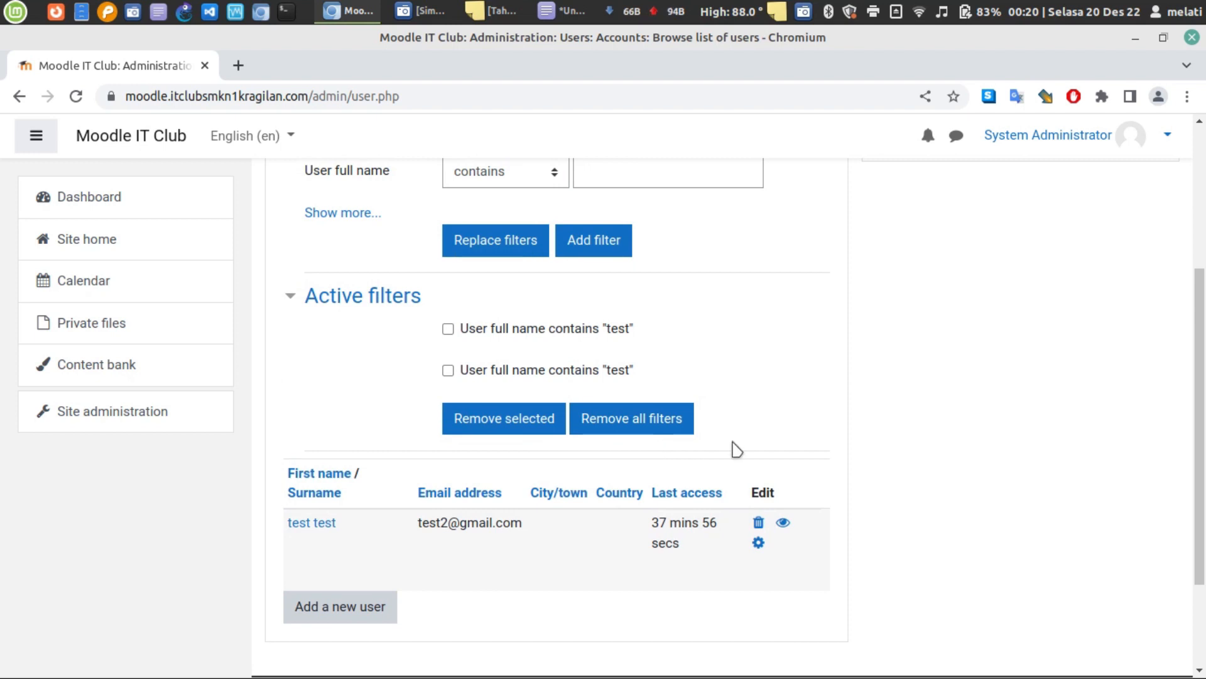
left_click(624, 429)
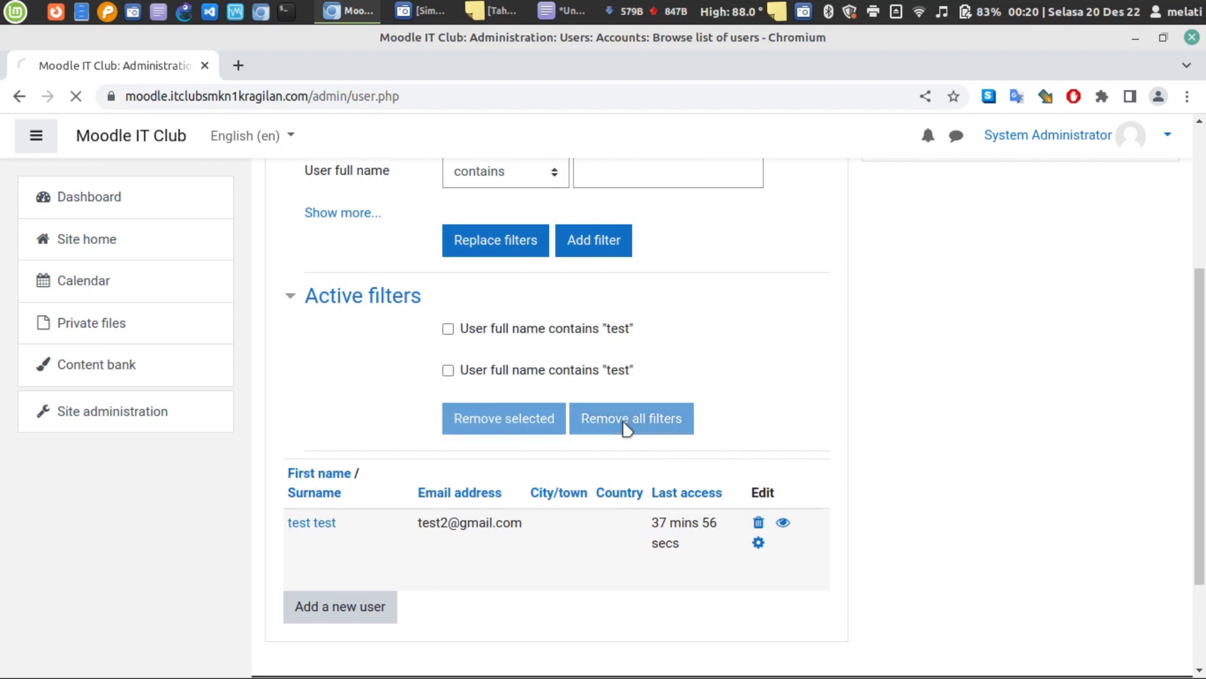
left_click(633, 423)
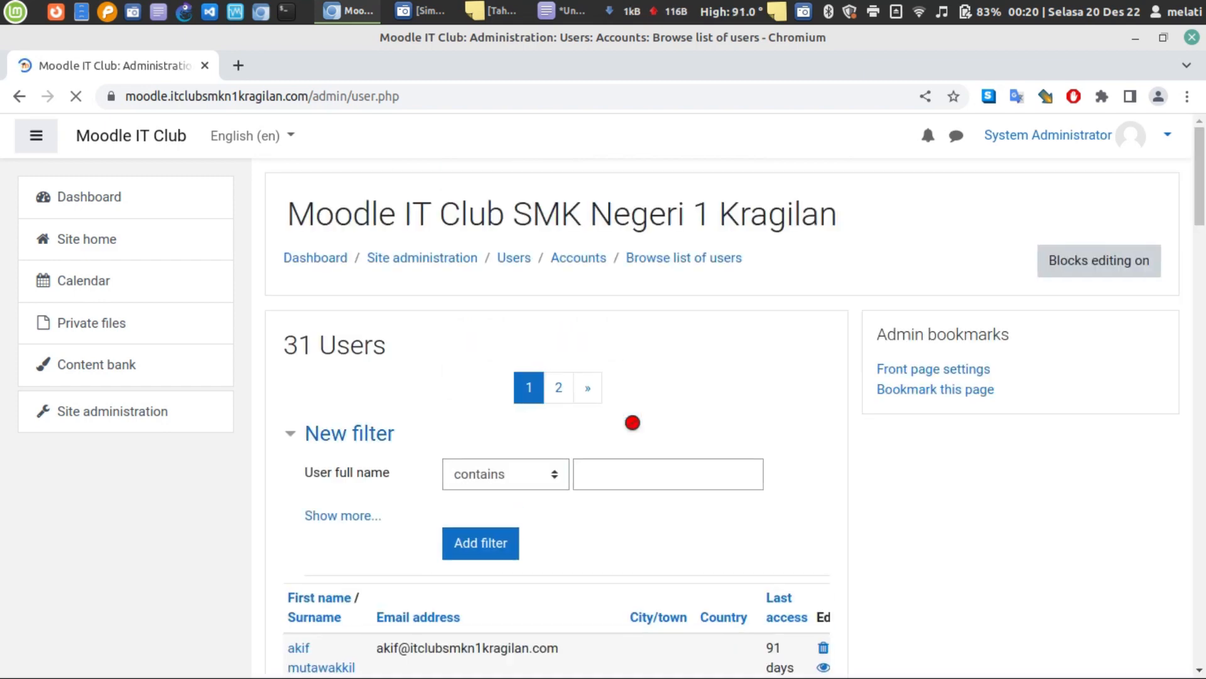
scroll(632, 422, "down", 5)
scroll(632, 422, "down", 9)
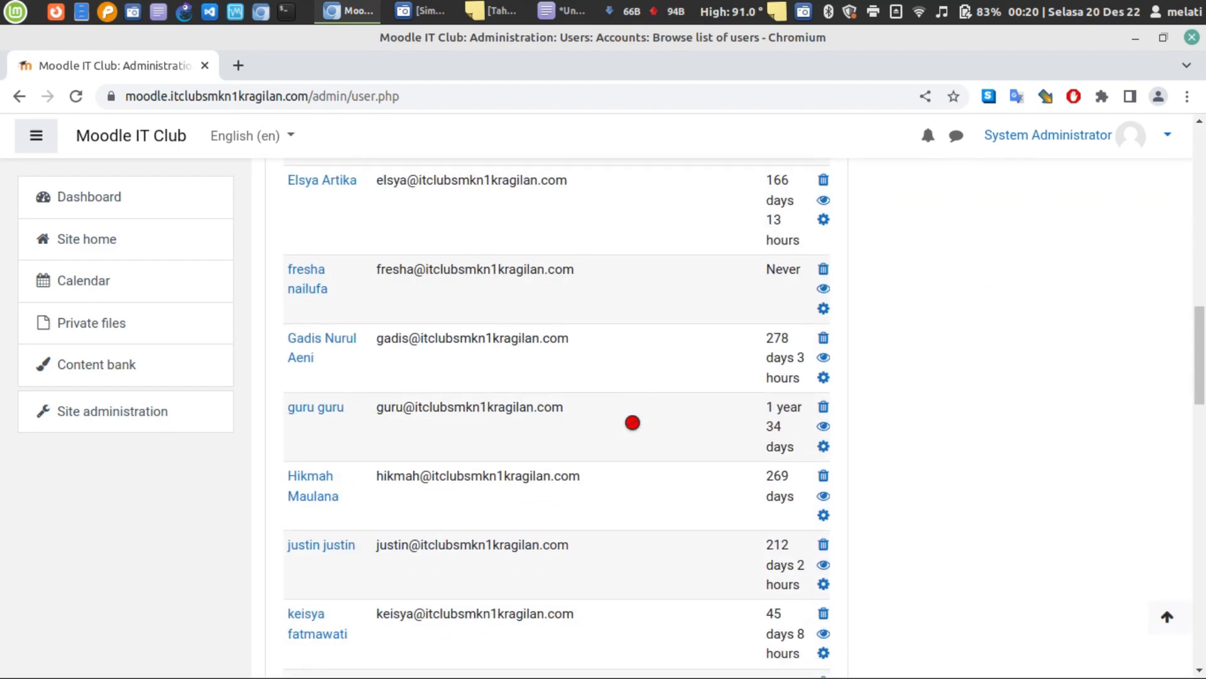
scroll(633, 422, "down", 14)
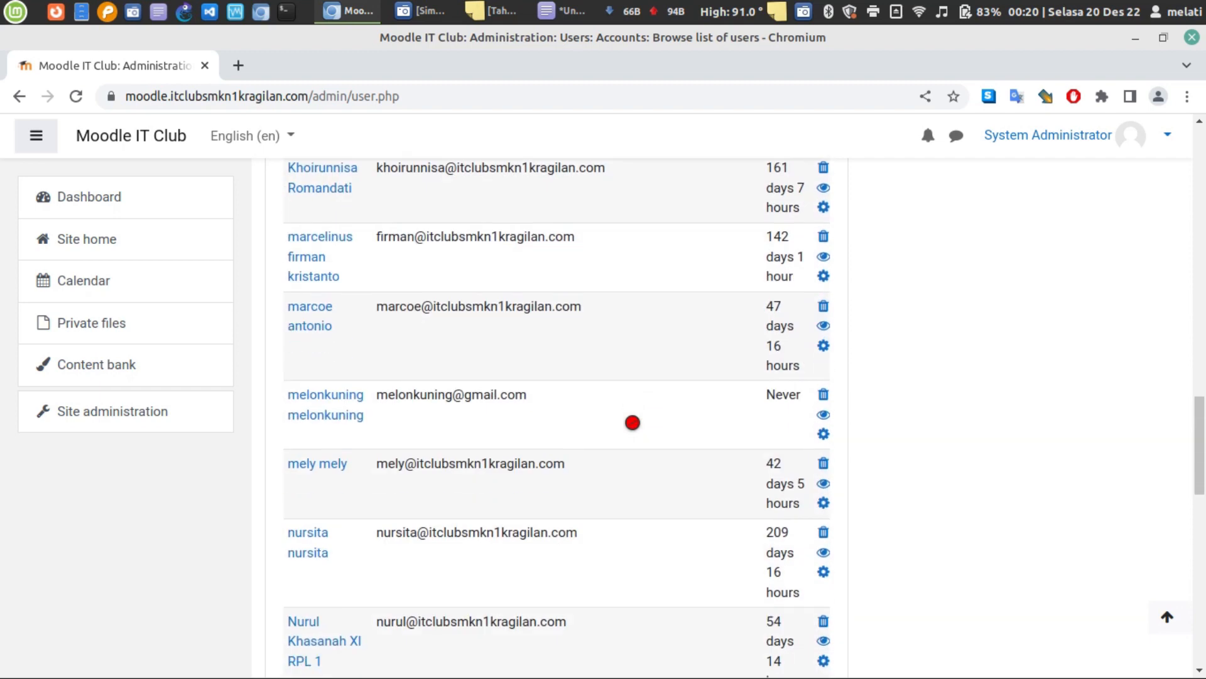
scroll(632, 422, "down", 6)
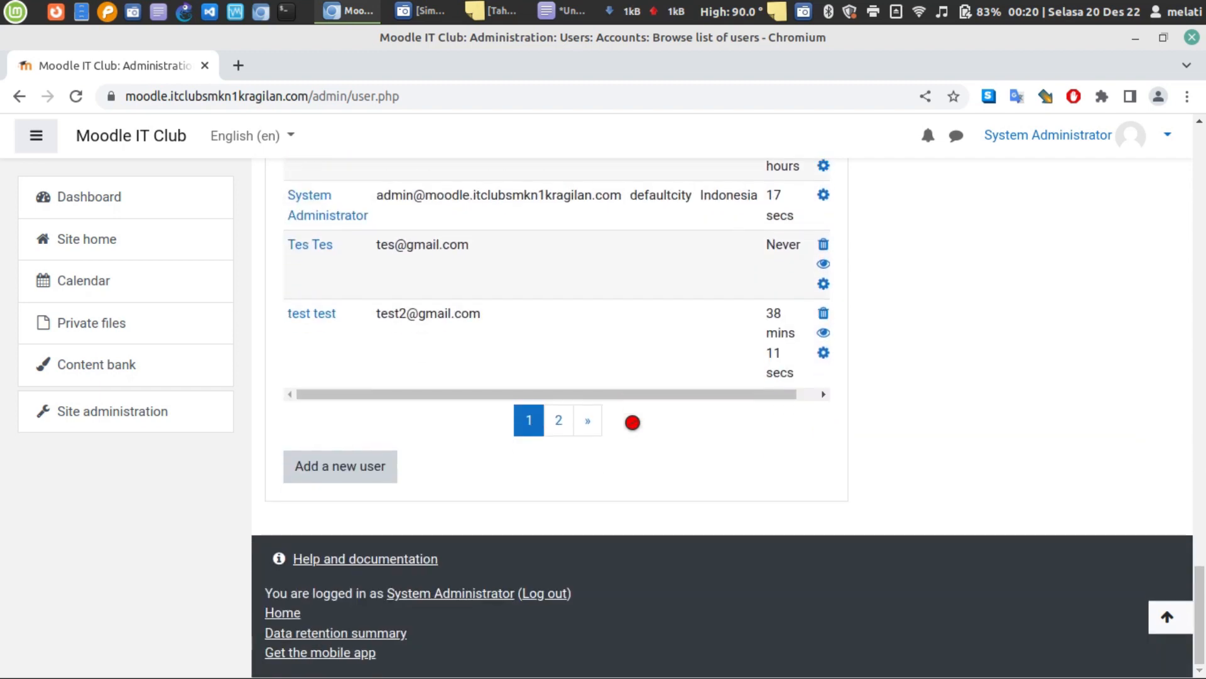
scroll(710, 462, "up", 2)
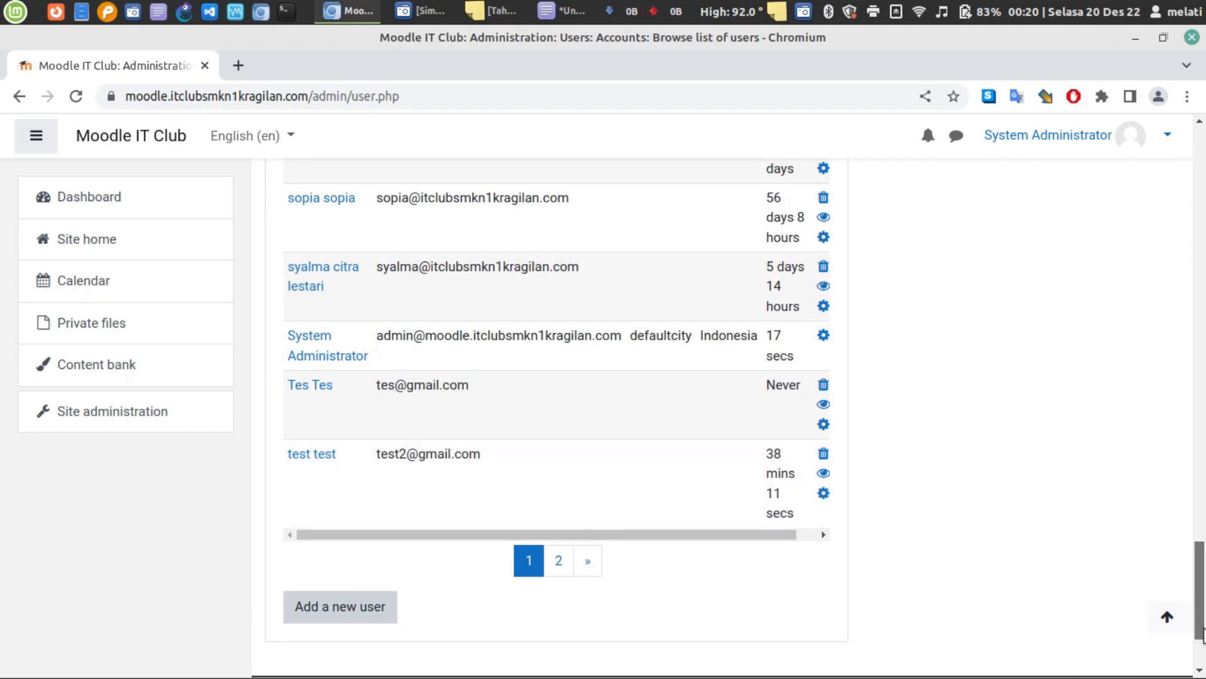
left_click_drag(1202, 632, 1200, 217)
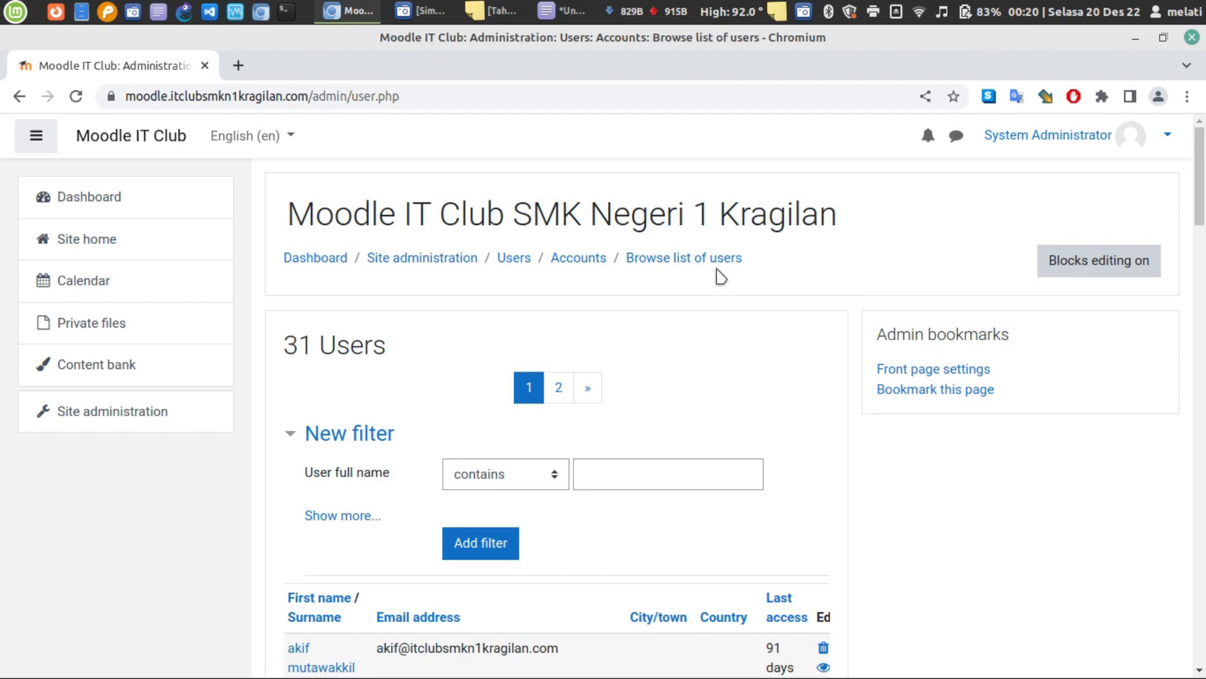
- Select the Menambah User and Menambah kategori lines in the Tahap 1 note
left_click(497, 10)
triple_click(917, 245)
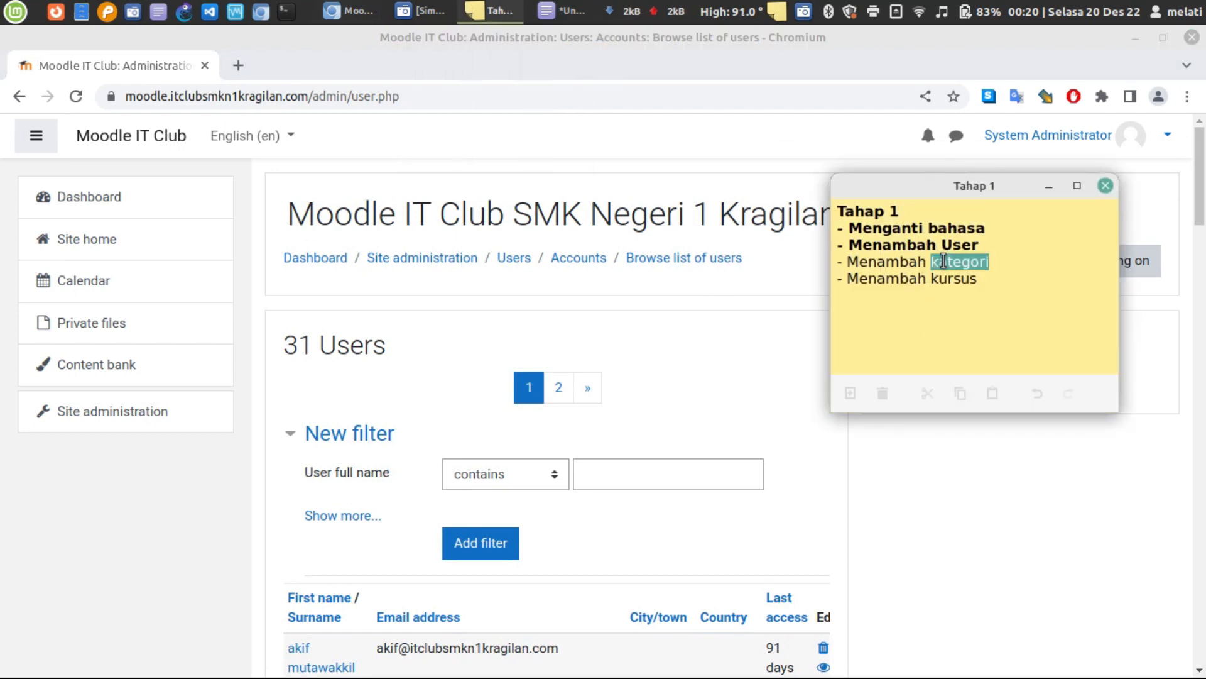
triple_click(943, 260)
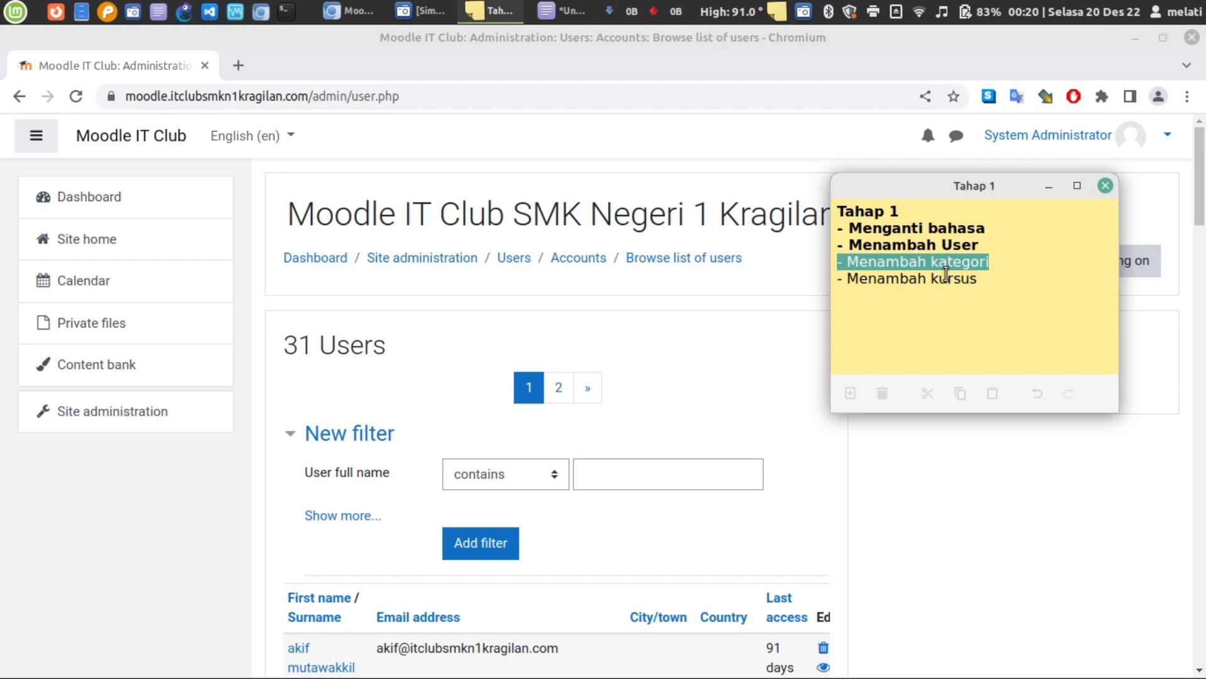
left_click(746, 343)
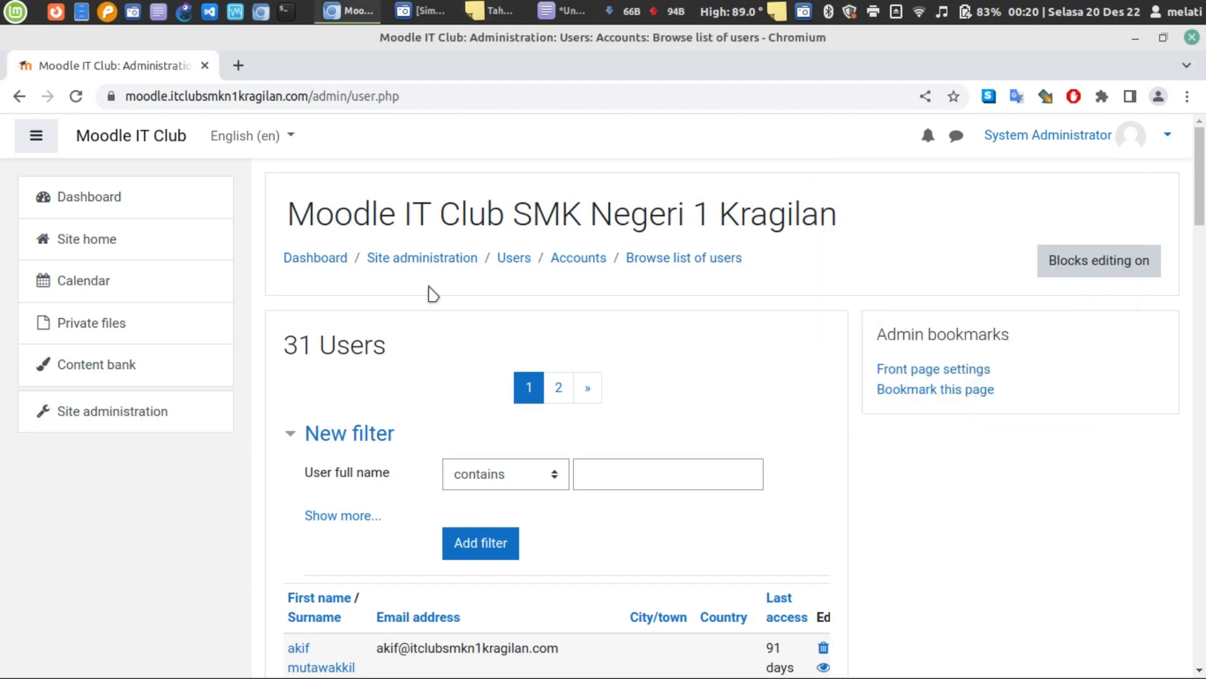
- Return to the Moodle Dashboard and close the terminal window
left_click(94, 209)
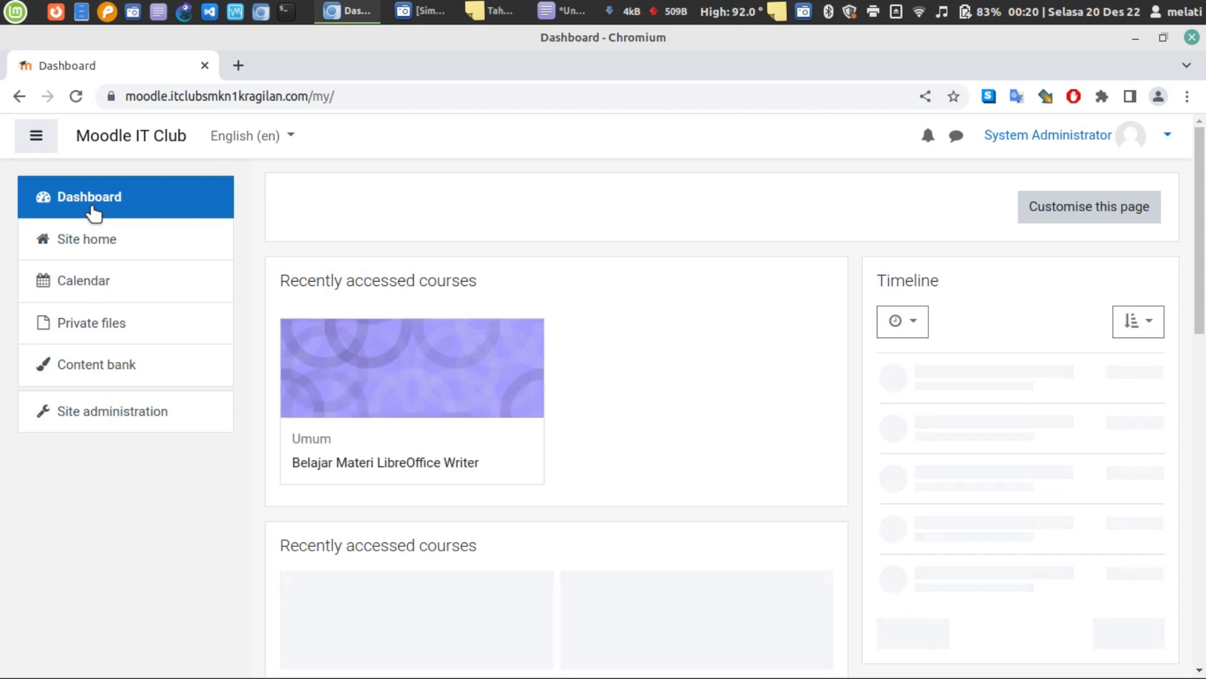
left_click(649, 9)
left_click(1192, 38)
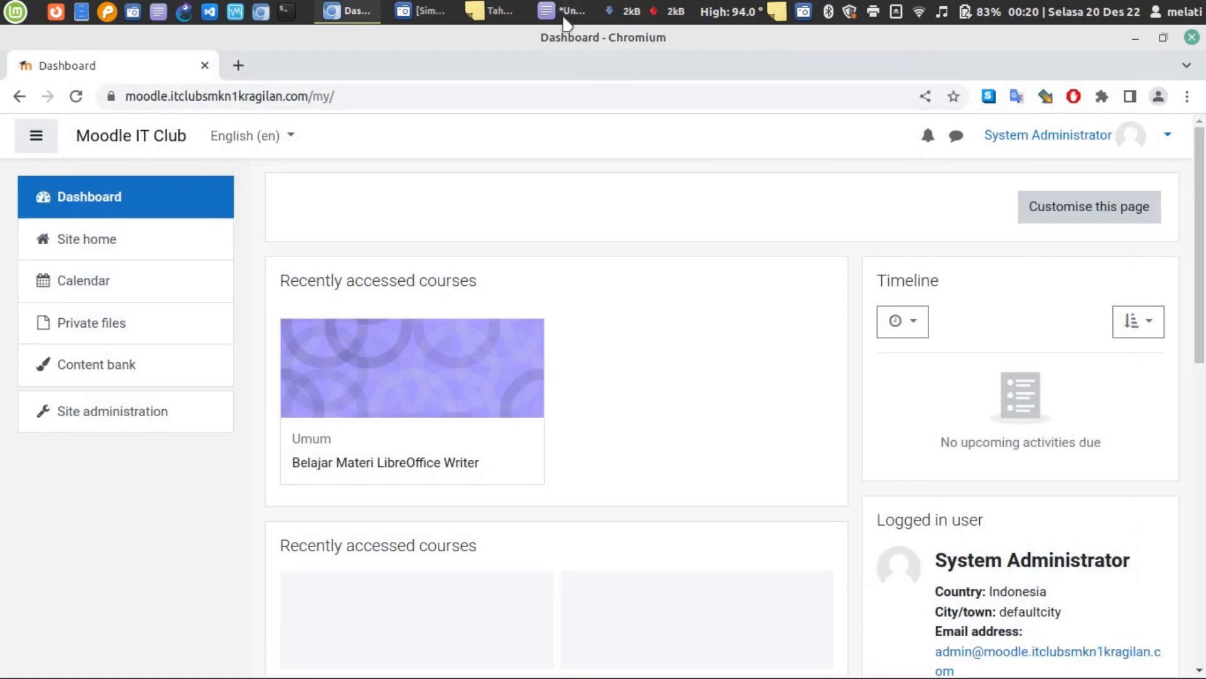
- Add the line 'Kategori Kelas X TKJ' below the password line in the Xed note
left_click(563, 11)
left_click(756, 290)
key("Return")
key("Return")
key("Return")
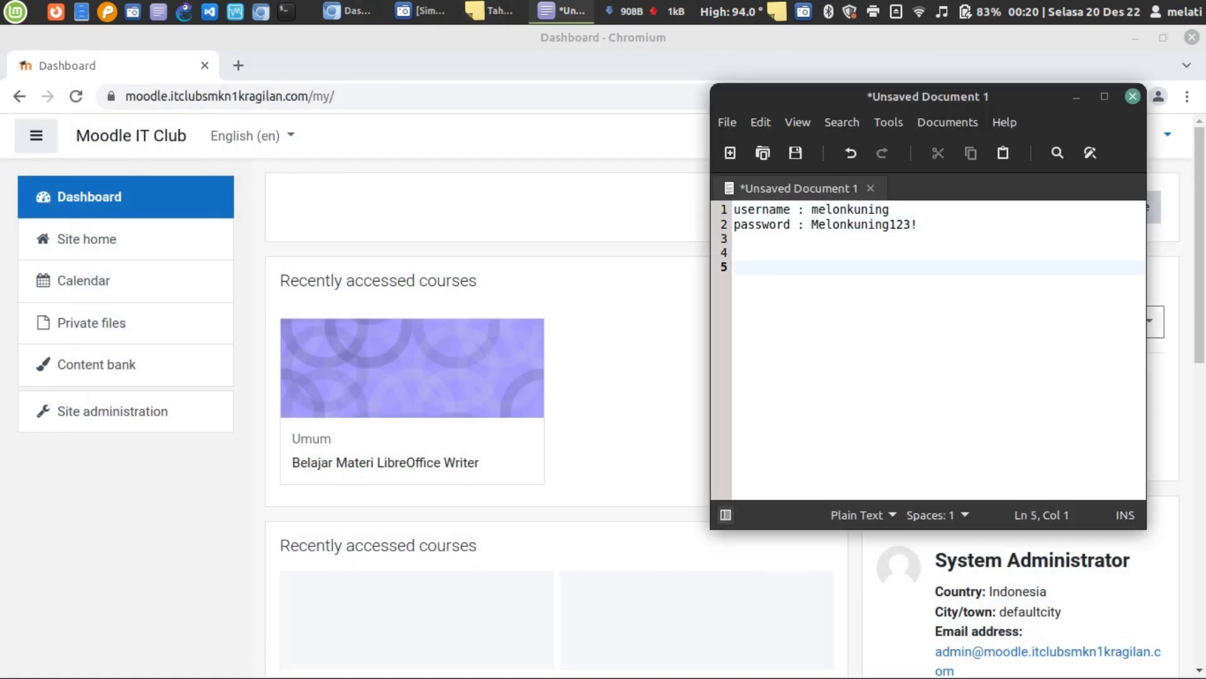
type("Kategor")
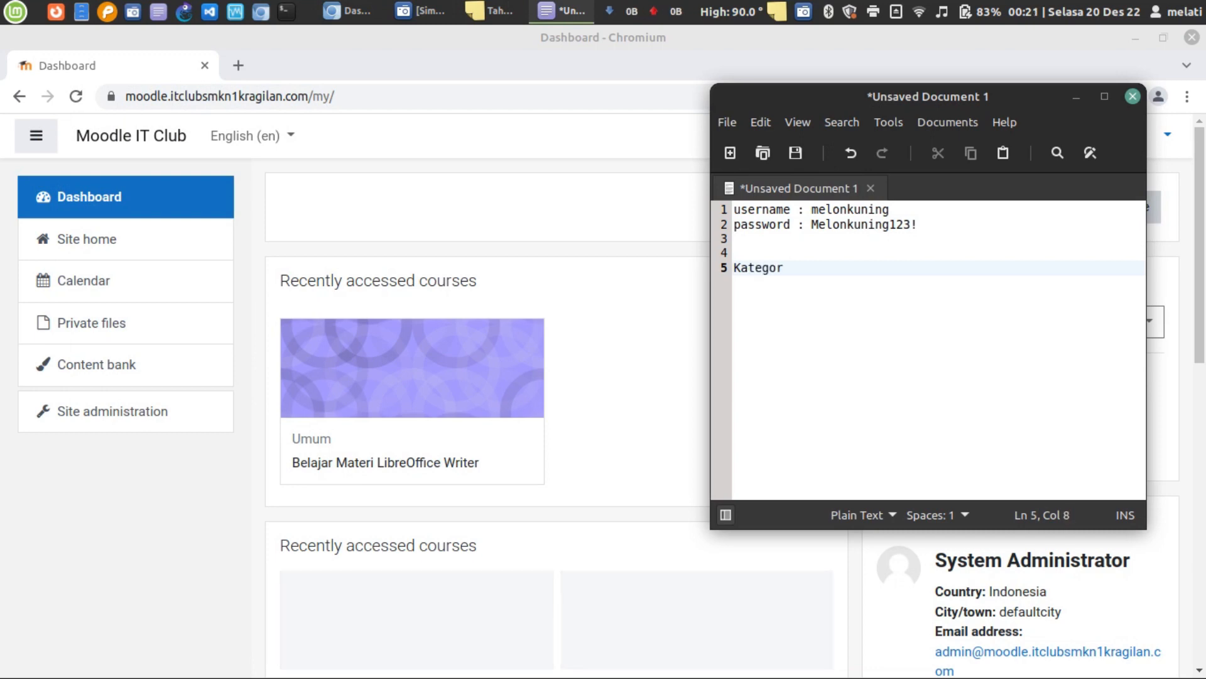
type("i kela")
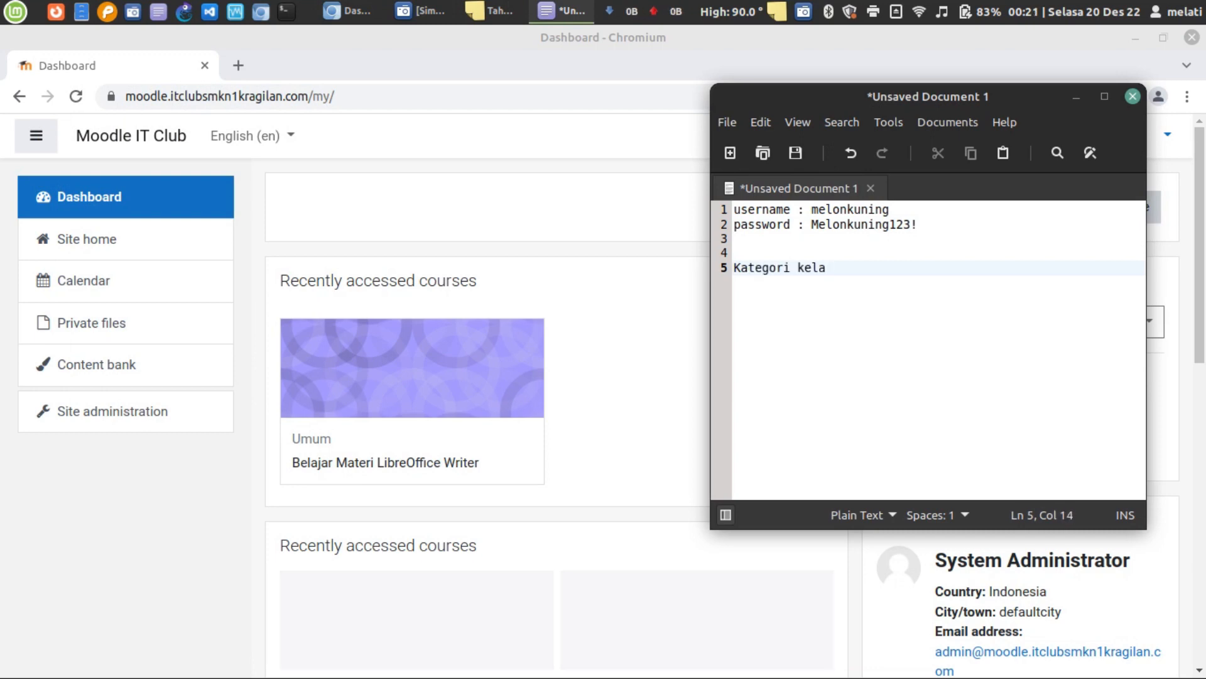
type("k")
type("elas XII")
key("BackSpace")
type("TKJ")
- Add the course line 'Kursus => bahasa indonesia' under the category line
key("Return")
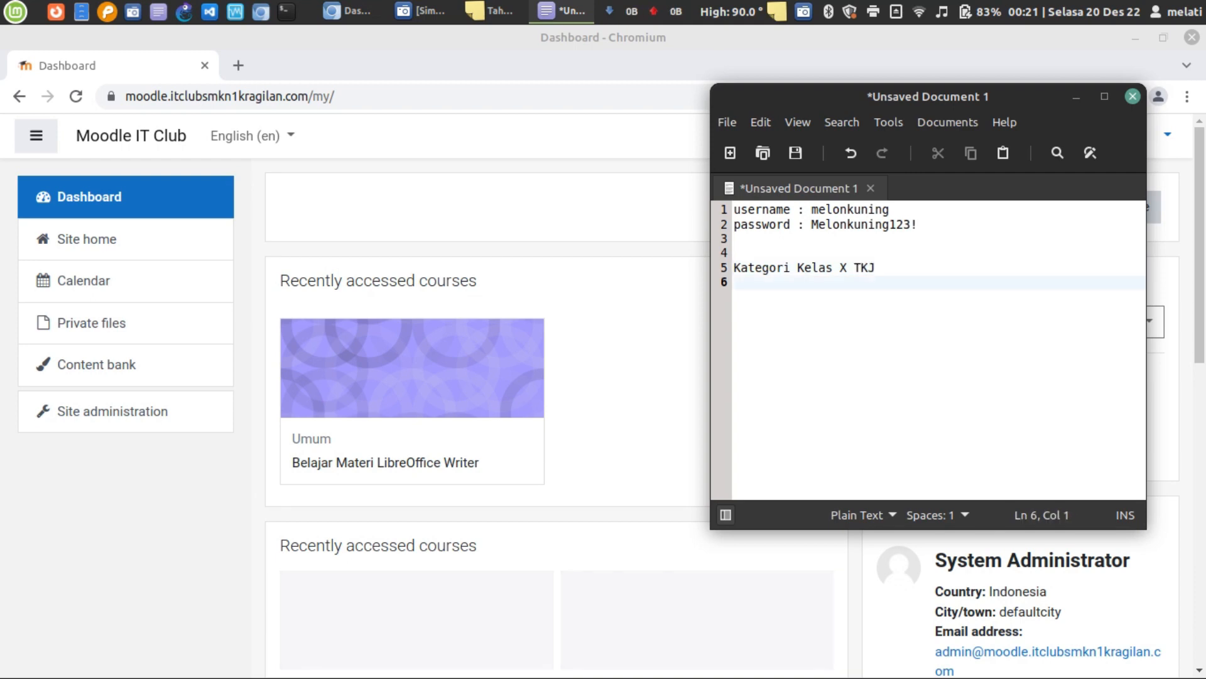
type("Mat")
key("BackSpace")
type("k")
key("BackSpace")
key("BackSpace")
type("Kursus => ")
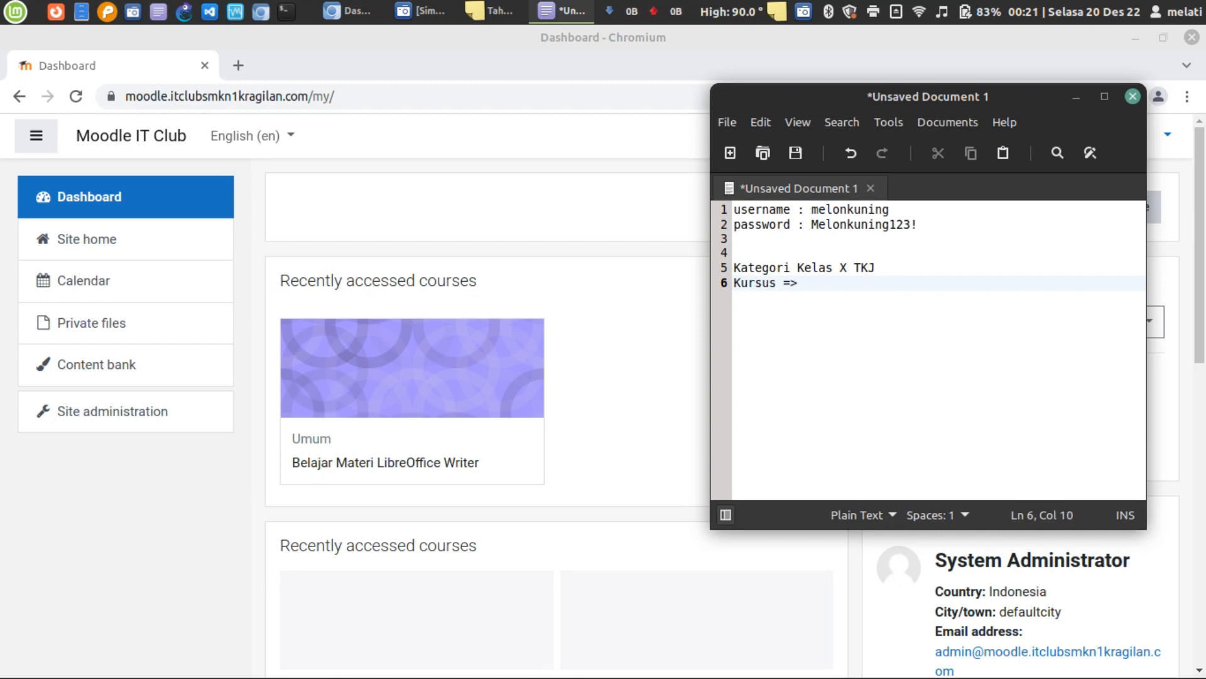
type("bahasa ineon")
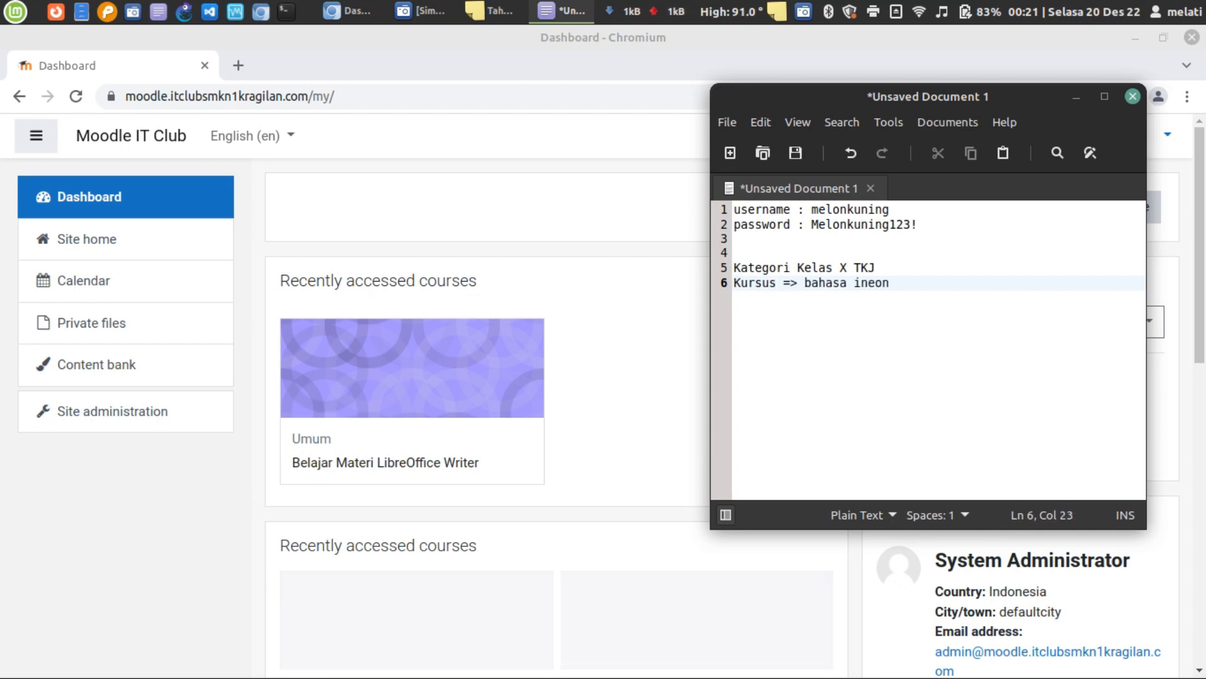
type("nesia")
key("Return")
key("Return")
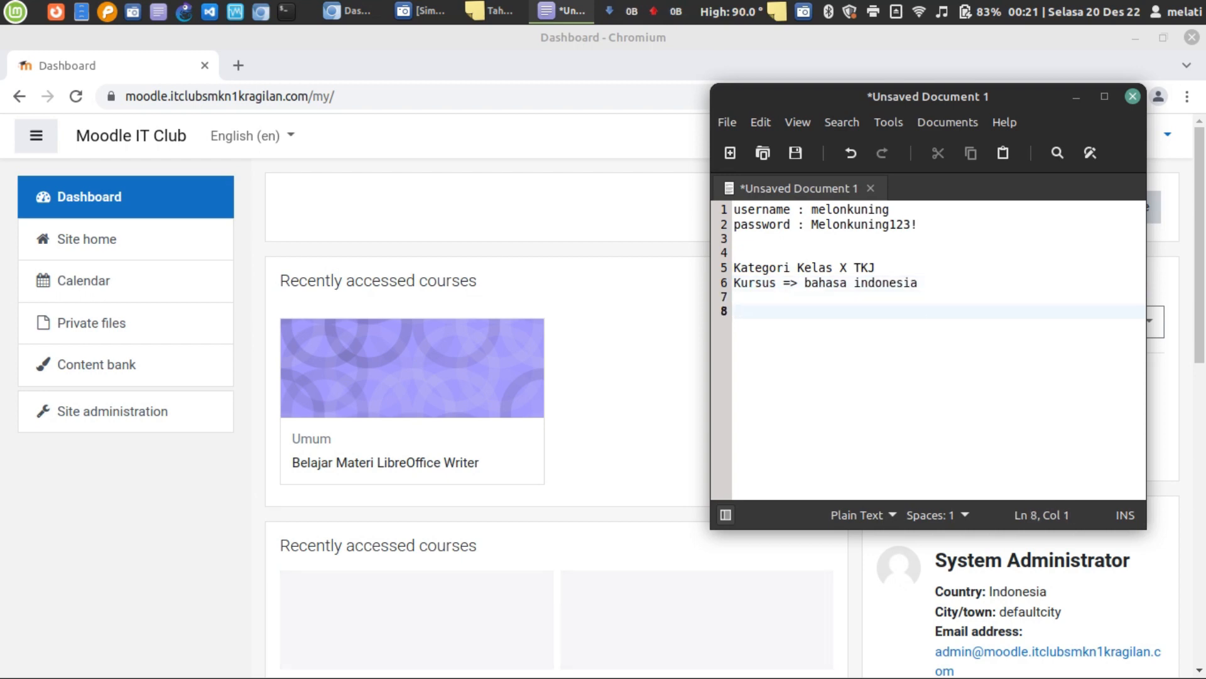
- Duplicate the course line twice and rename the copies 'bahasa inggris' and 'matematika'
triple_click(785, 283)
key("ctrl+c")
left_click(788, 311)
left_click(786, 296)
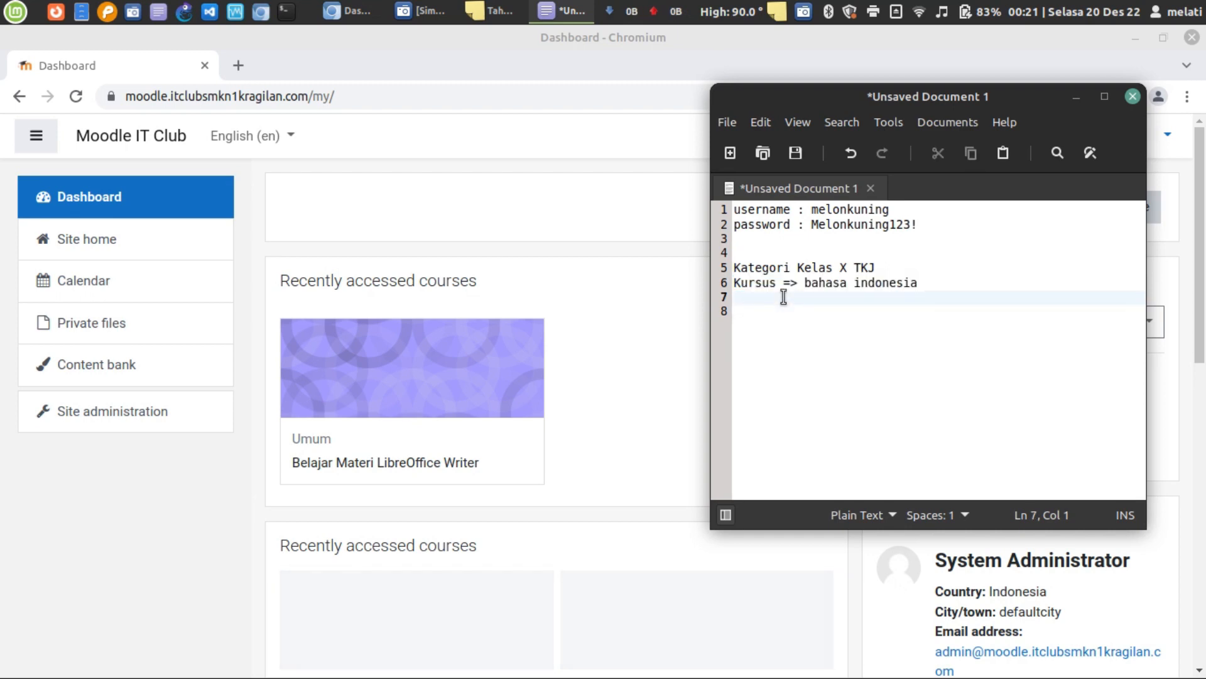
key("ctrl+v")
left_click(788, 311)
key("ctrl+v")
left_click(879, 299)
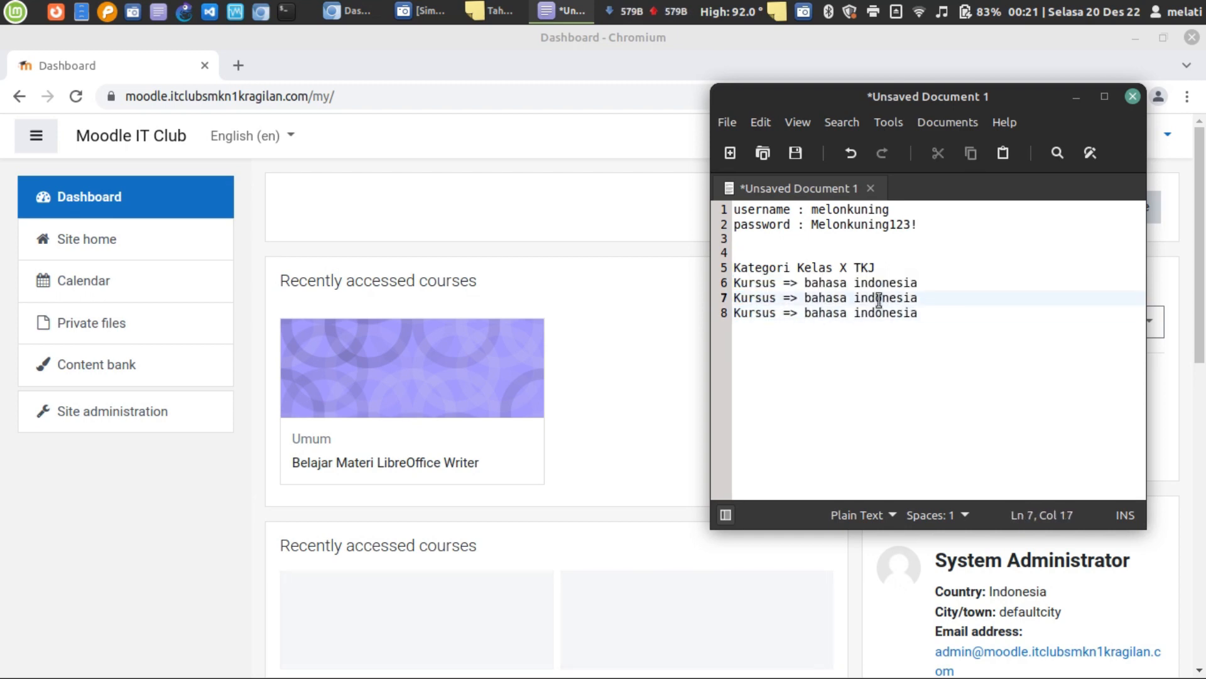
double_click(879, 299)
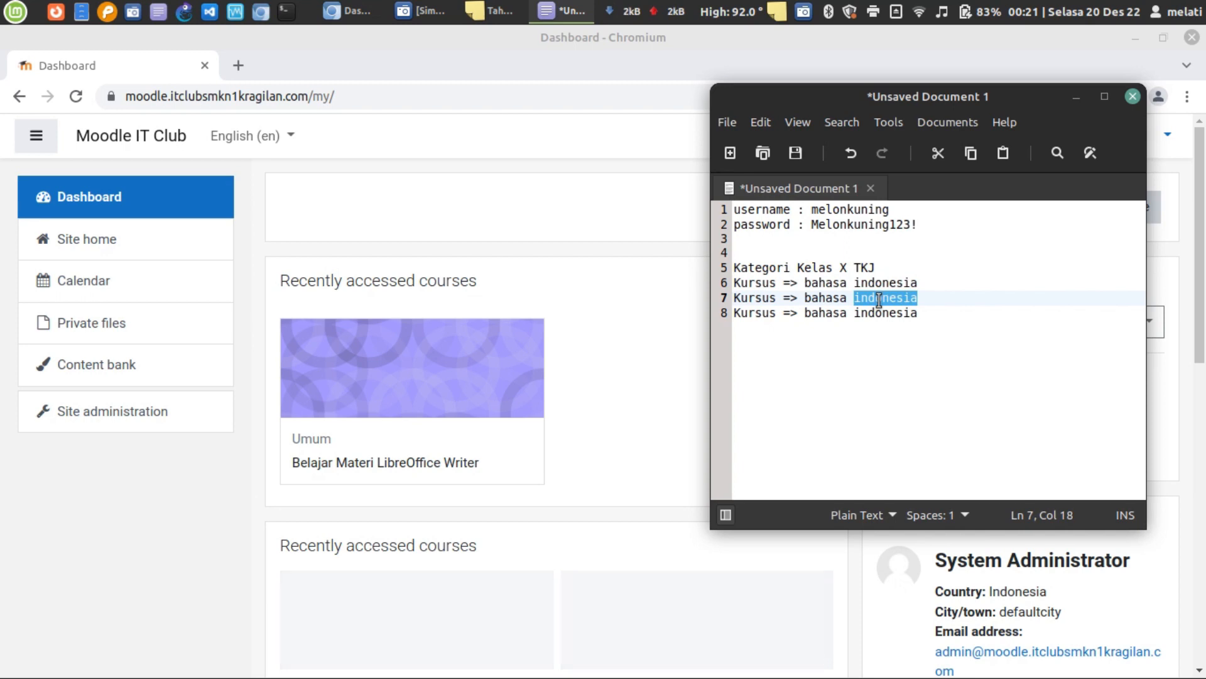
type("inggri")
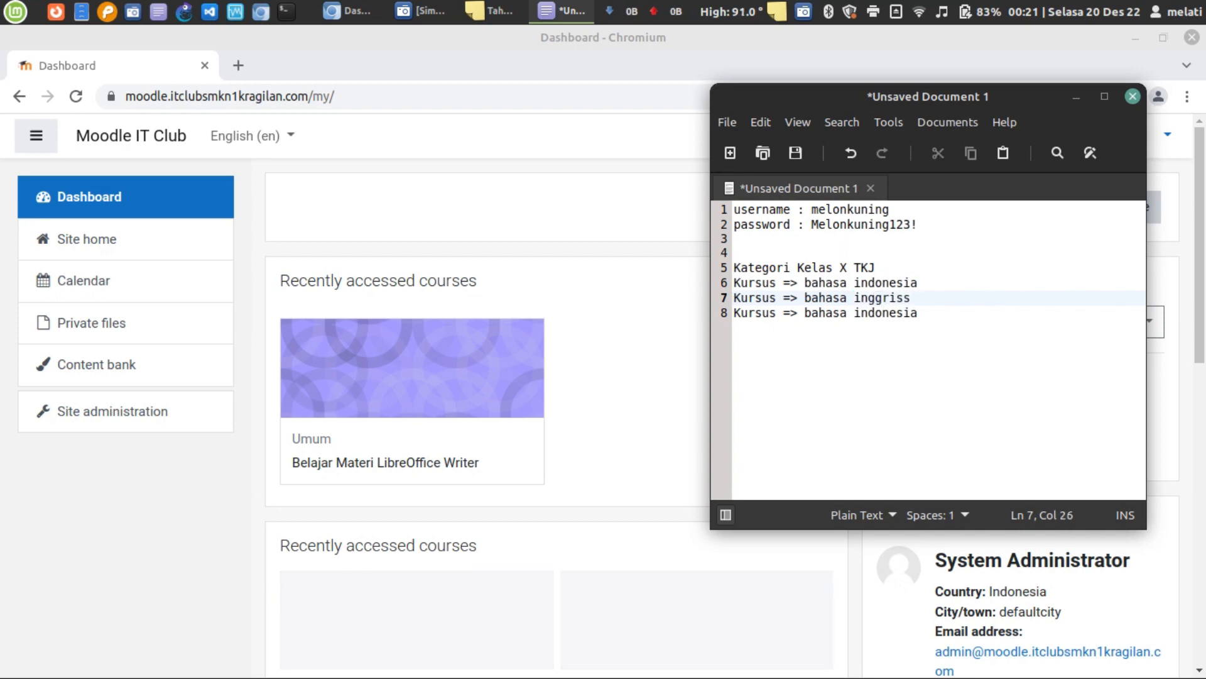
double_click(904, 313)
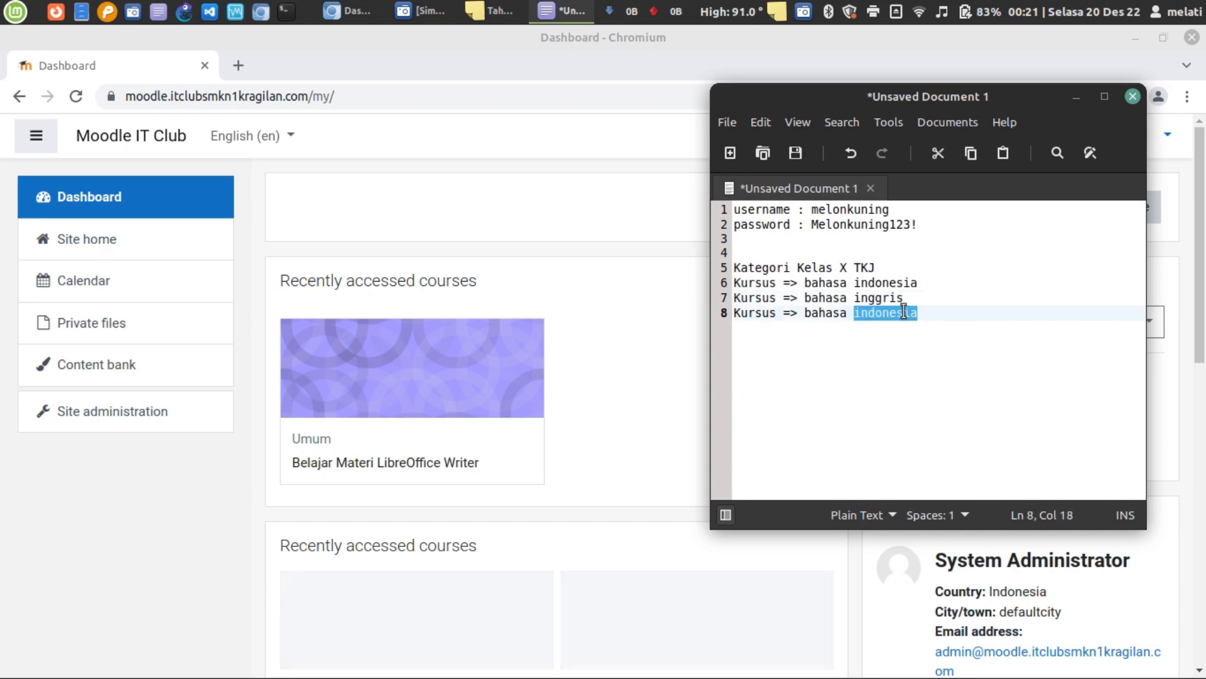
key("BackSpace")
key("BackSpace")
key("BackSpace")
key("BackSpace")
key("BackSpace")
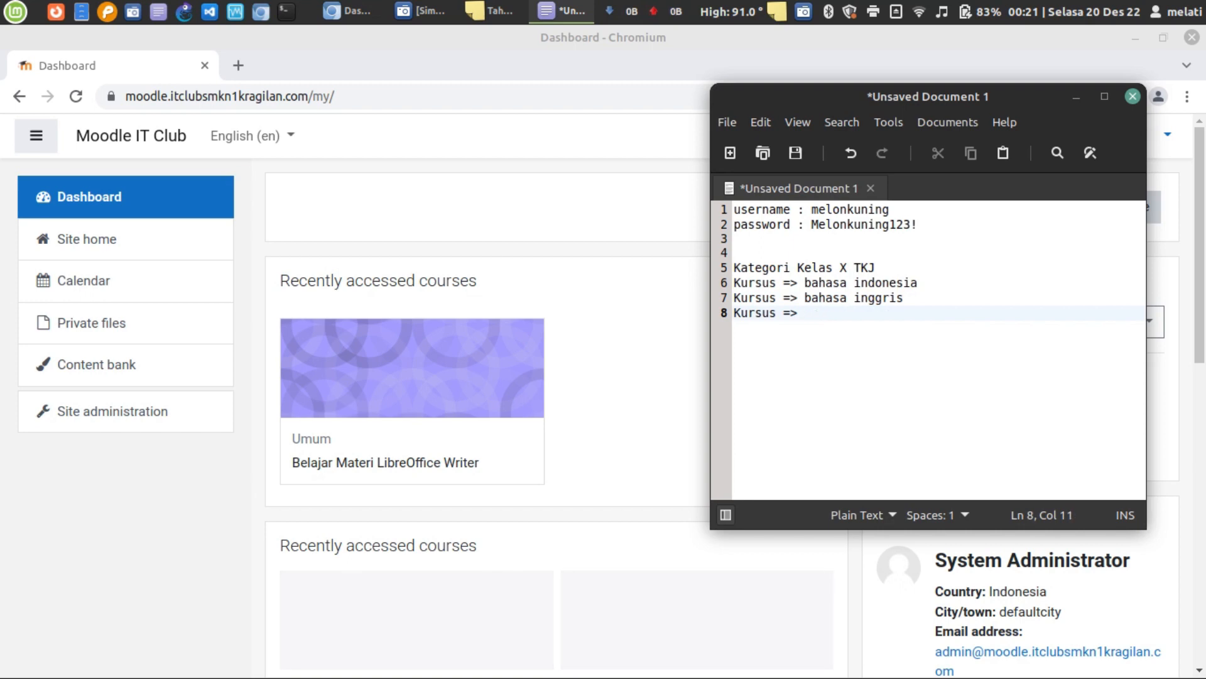
type("matekm")
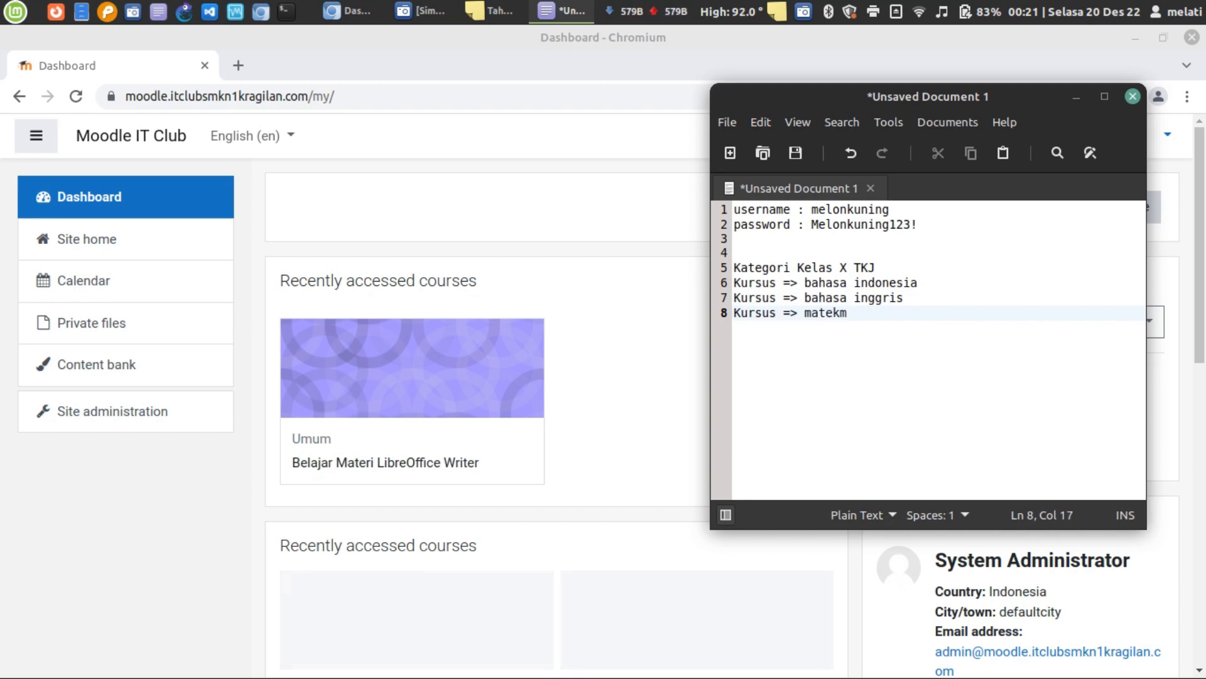
type("matik")
- Copy the whole Kelas X TKJ block below itself and change it to Kelas XI TKJ
left_click_drag(921, 333, 728, 275)
key("ctrl+c")
left_click(910, 341)
key("Return")
key("Return")
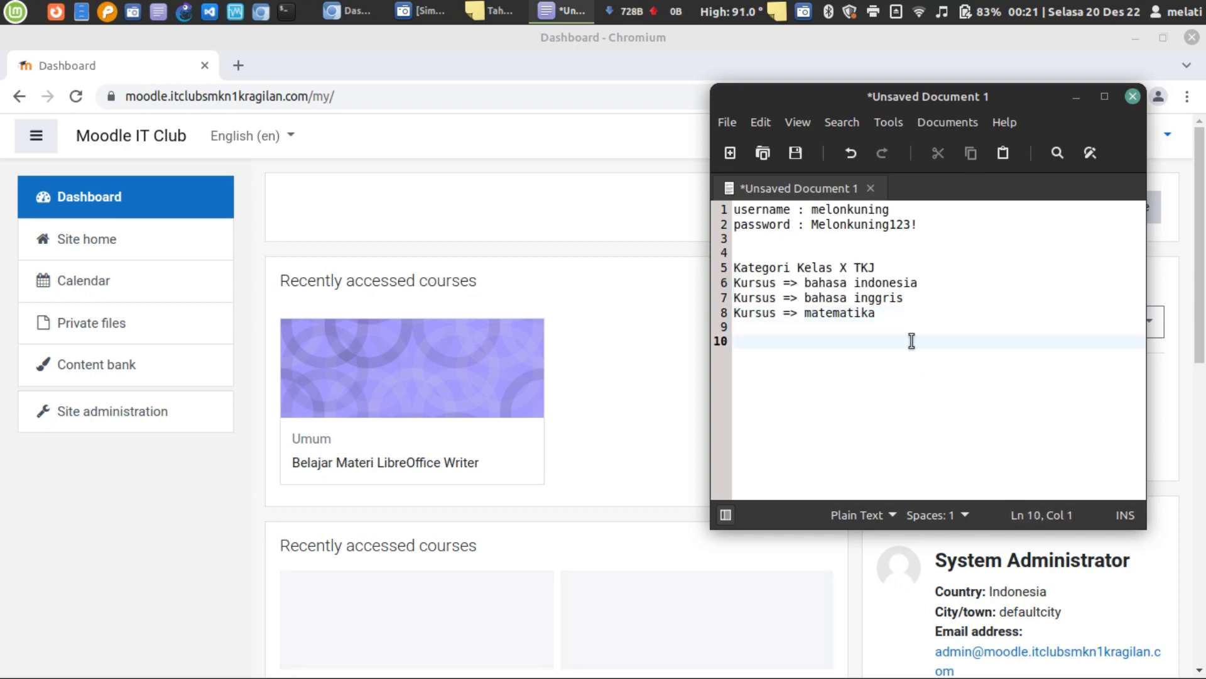
key("ctrl+v")
left_click(846, 343)
key("Right")
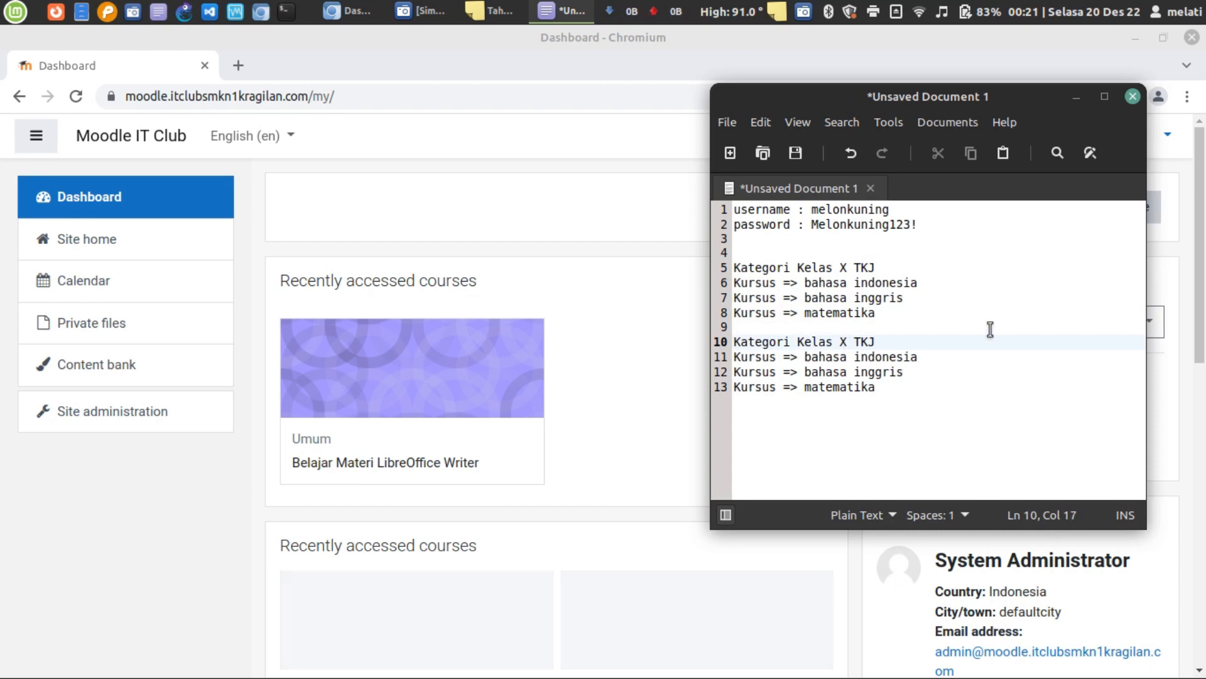
type("I")
- Look over the Kelas X TKJ lines, then bring the Moodle dashboard back to front
triple_click(781, 270)
left_click_drag(883, 306, 697, 280)
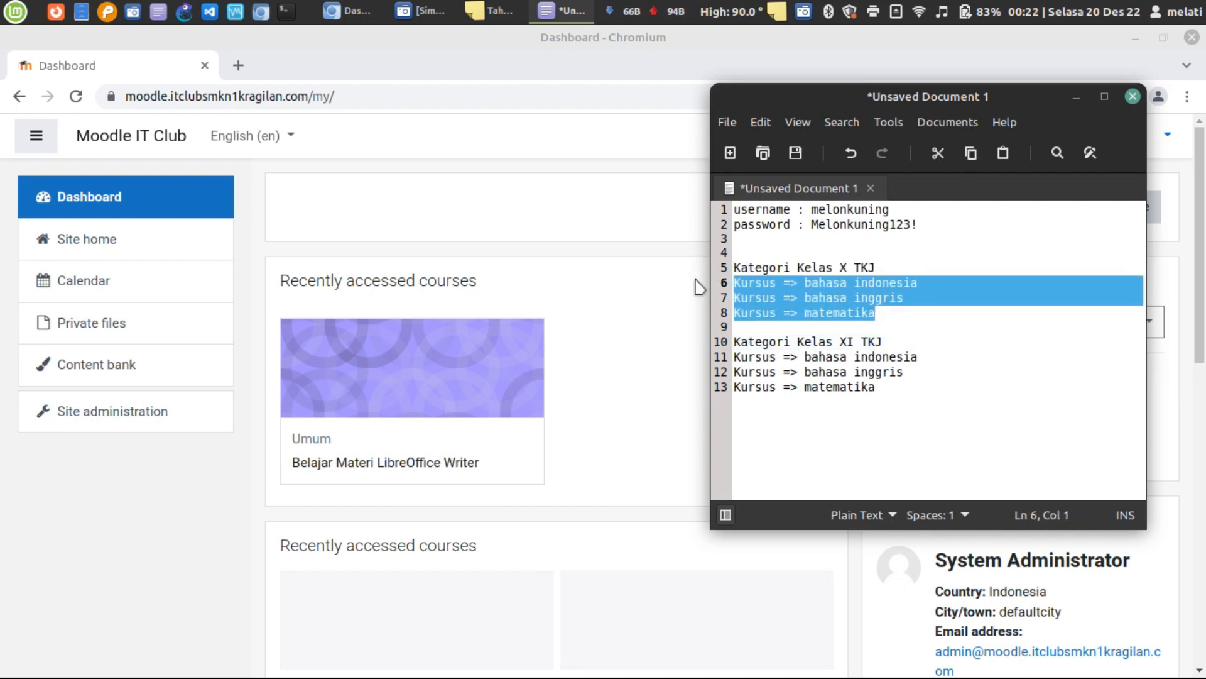
left_click(810, 281)
left_click(931, 282)
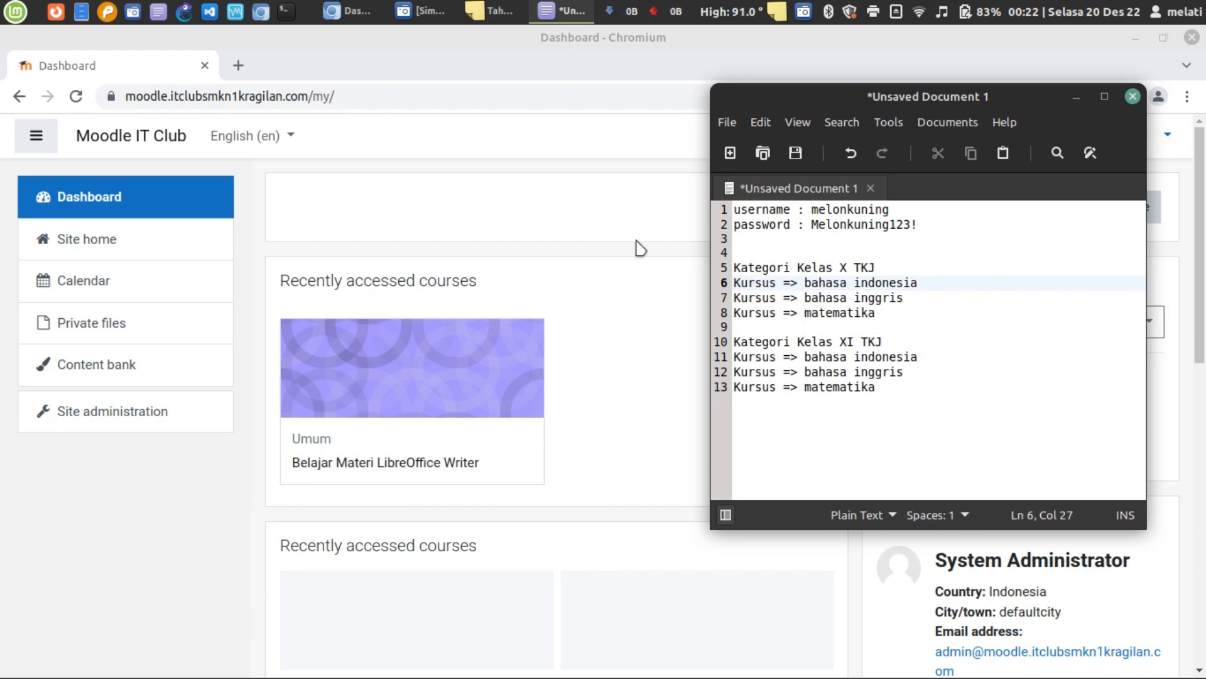
left_click(519, 248)
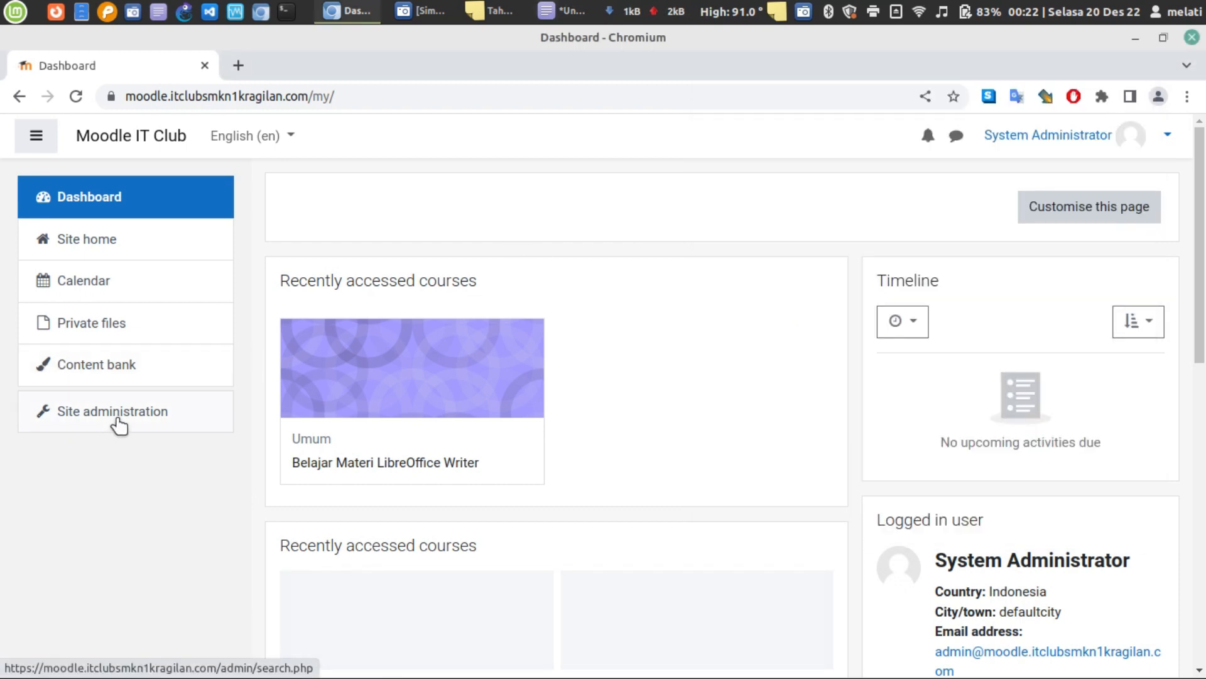
- Go to Site administration > Courses and choose 'Add a category'
left_click(118, 421)
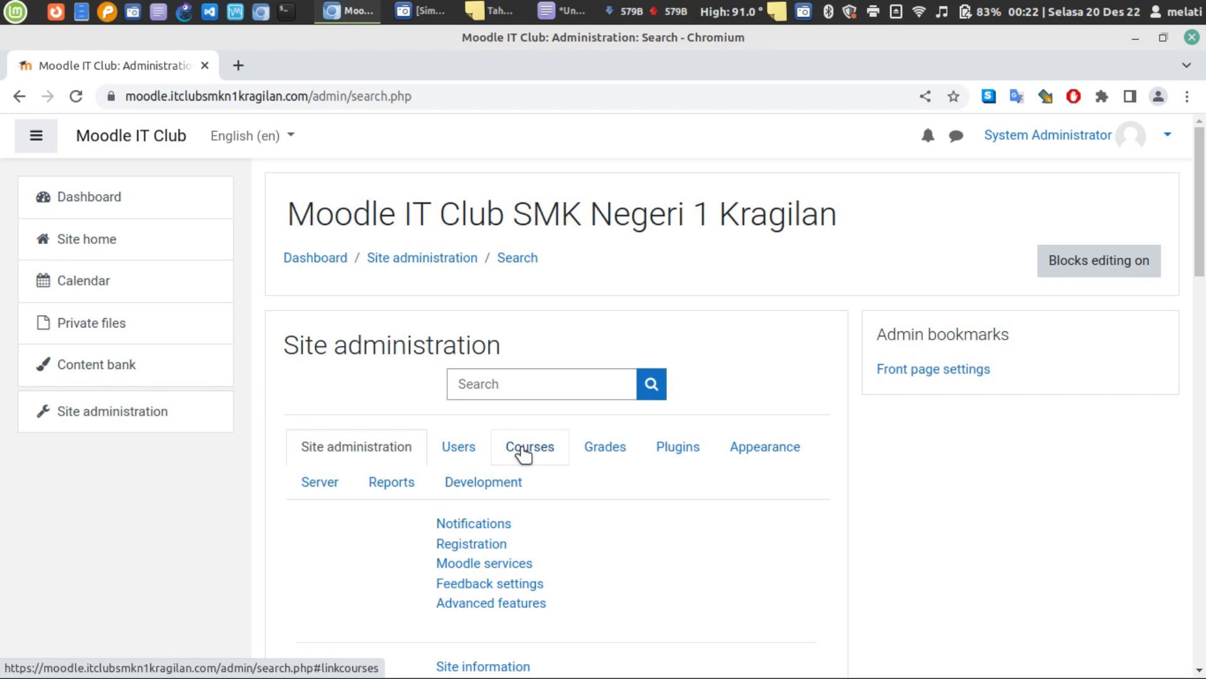
left_click(524, 454)
scroll(525, 455, "down", 3)
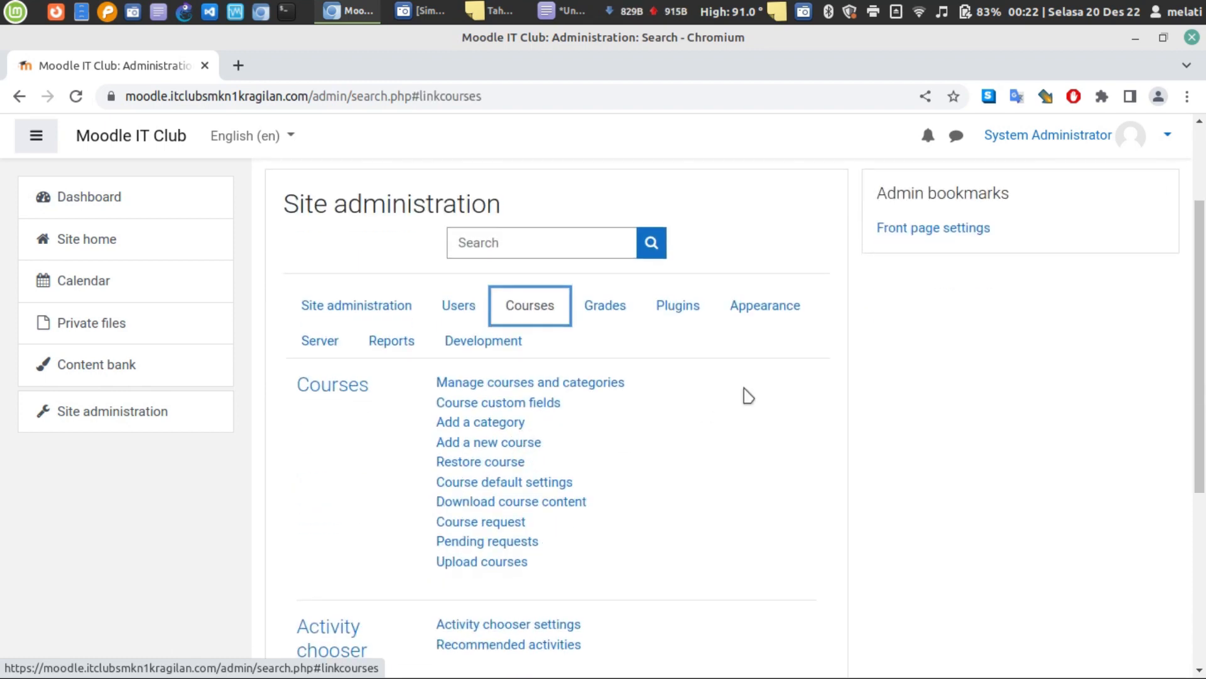
scroll(748, 395, "down", 3)
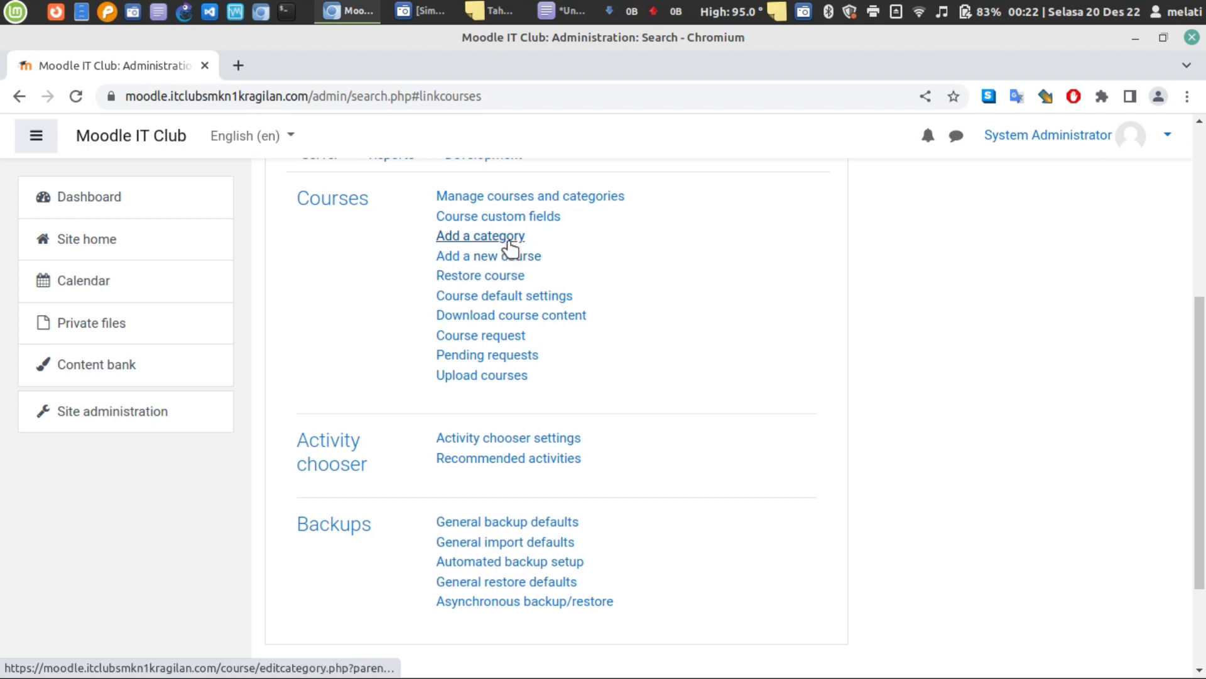
left_click(510, 246)
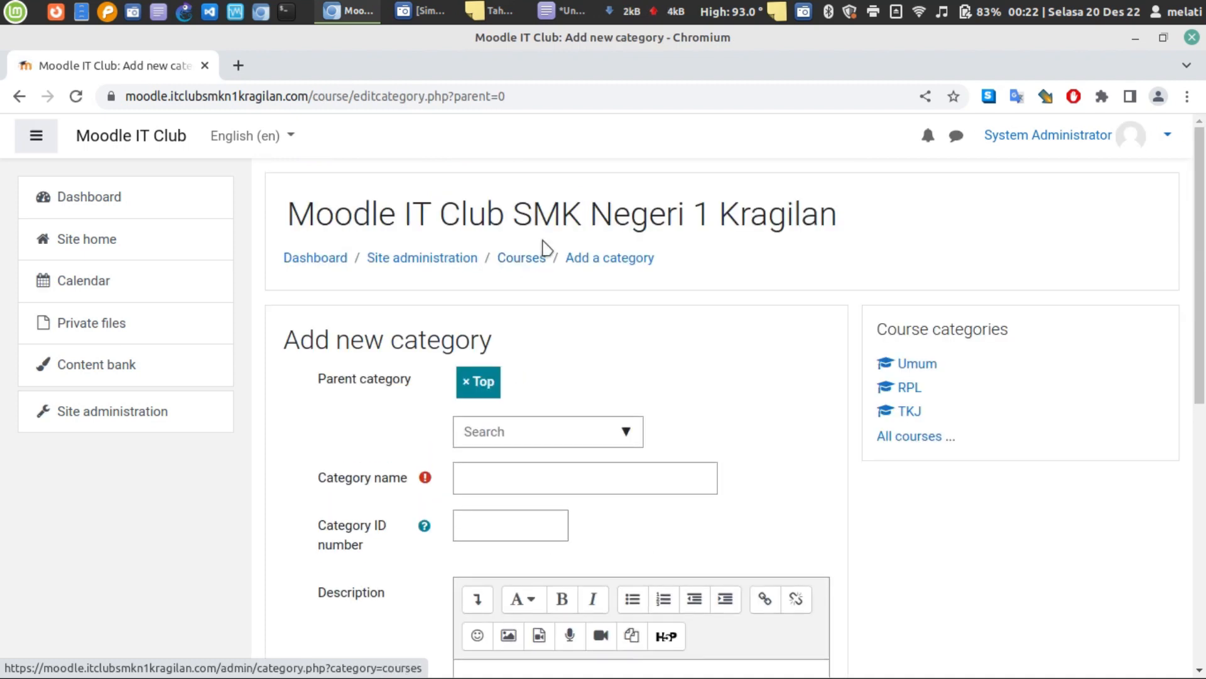
- Enter 'Kelas X' as the category name, keeping Top as the parent category
scroll(629, 383, "down", 4)
scroll(578, 264, "up", 1)
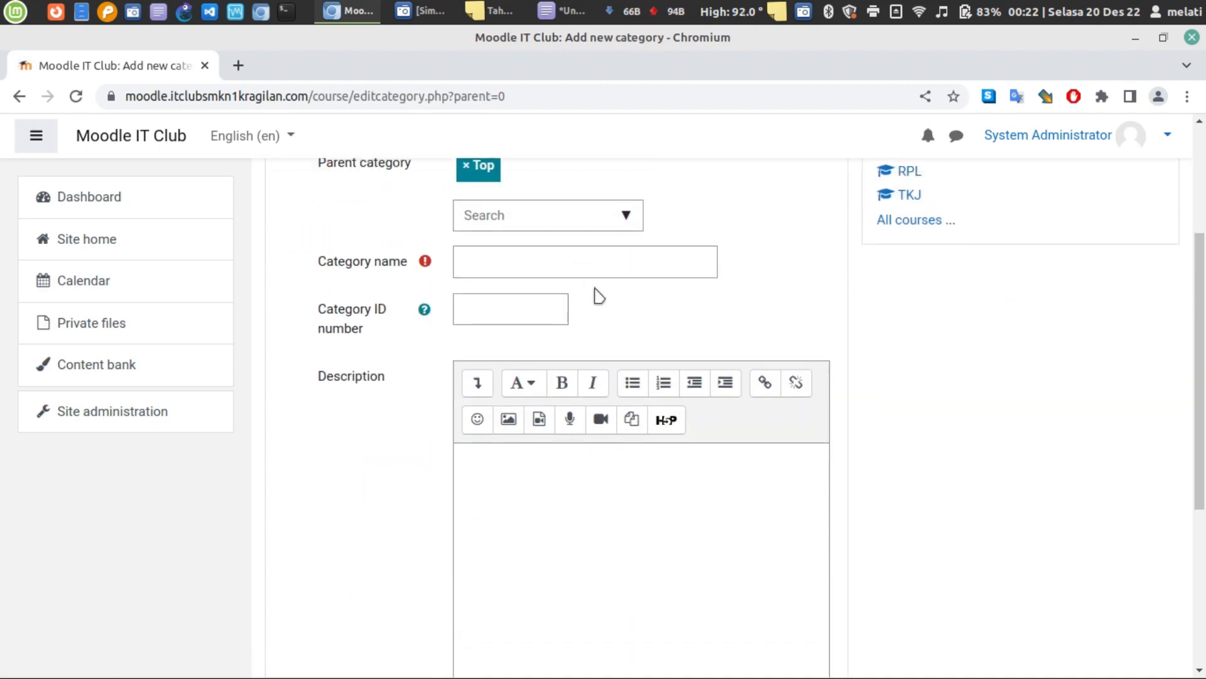
left_click(586, 279)
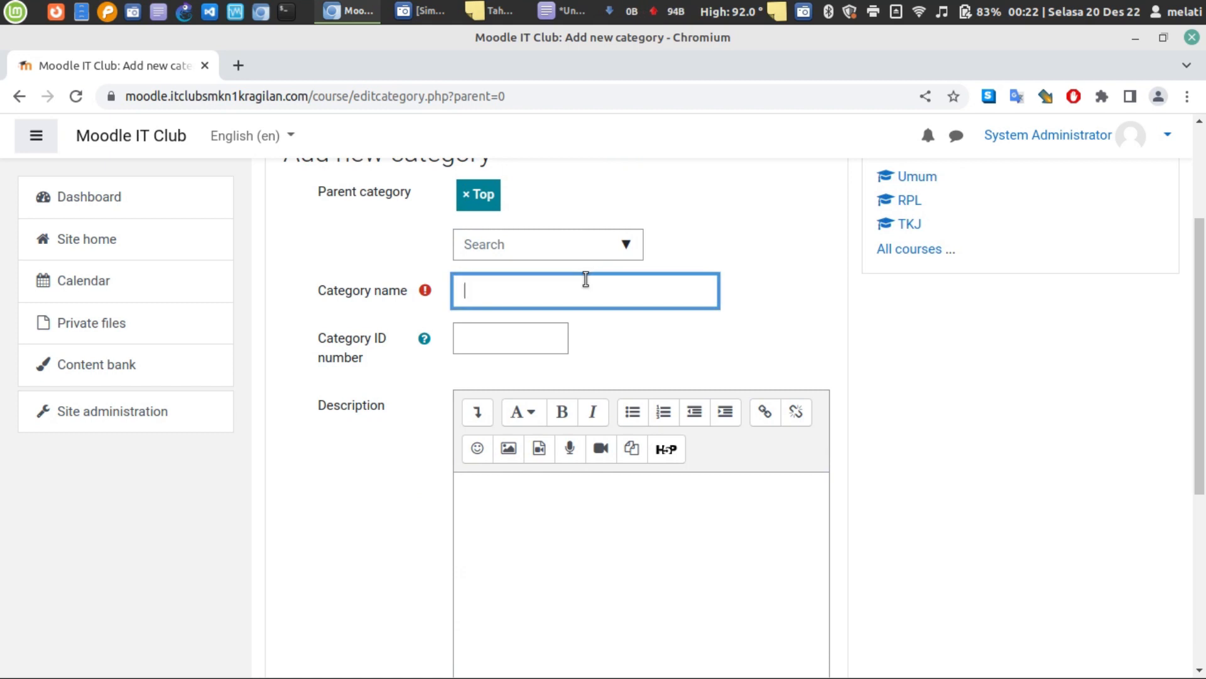
type("kelas")
key("BackSpace")
key("BackSpace")
type("kelas X")
key("BackSpace")
key("BackSpace")
key("BackSpace")
key("BackSpace")
key("BackSpace")
key("BackSpace")
key("BackSpace")
type("Kelas X")
left_click(706, 341)
- Submit the form with Create category to save Kelas X
scroll(641, 326, "down", 3)
scroll(483, 316, "up", 3)
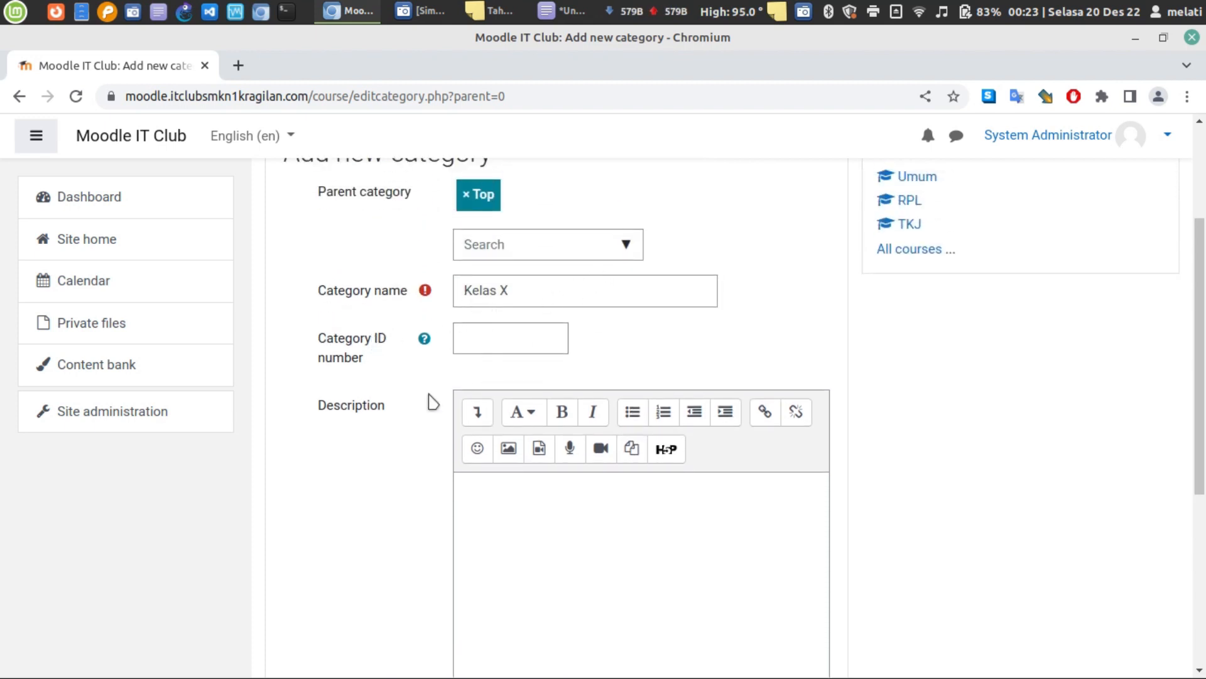
scroll(625, 485, "down", 3)
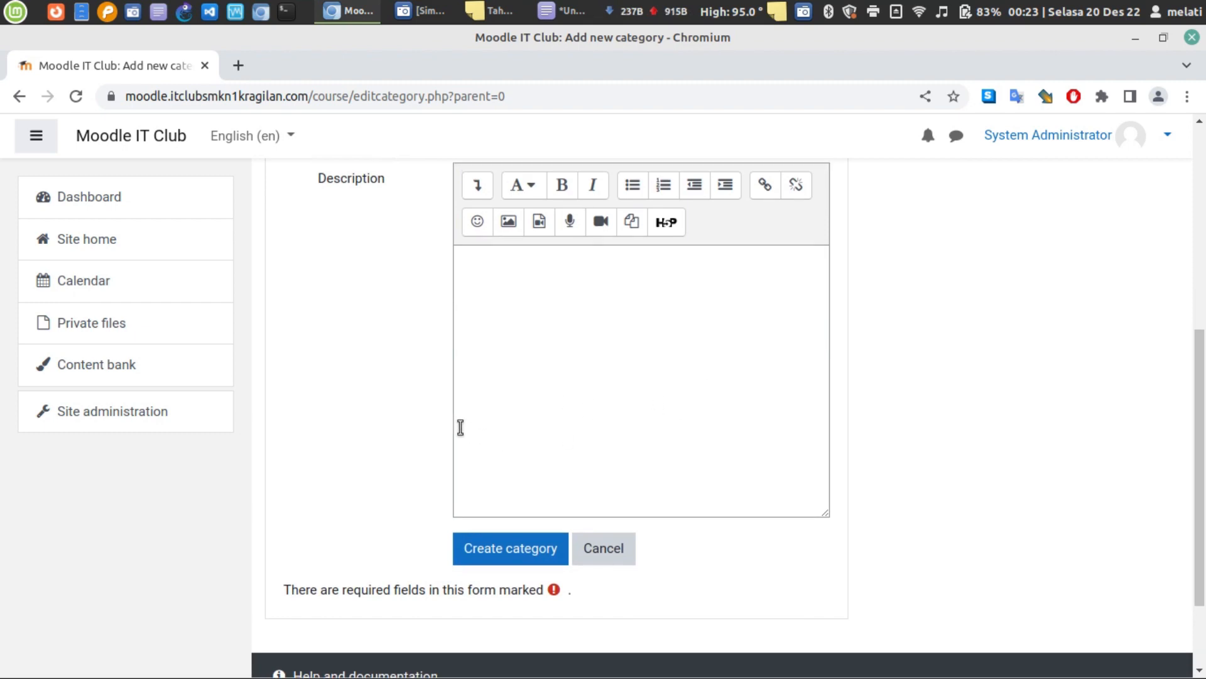
scroll(460, 428, "up", 3)
scroll(465, 434, "down", 2)
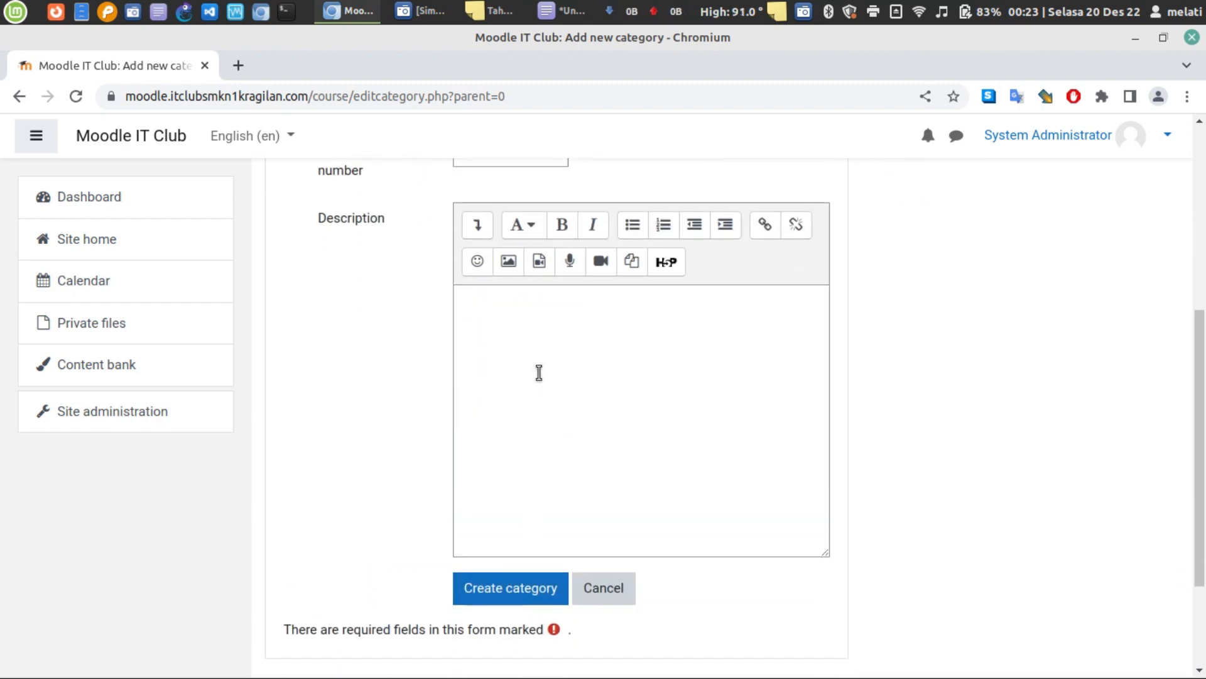
scroll(665, 355, "up", 1)
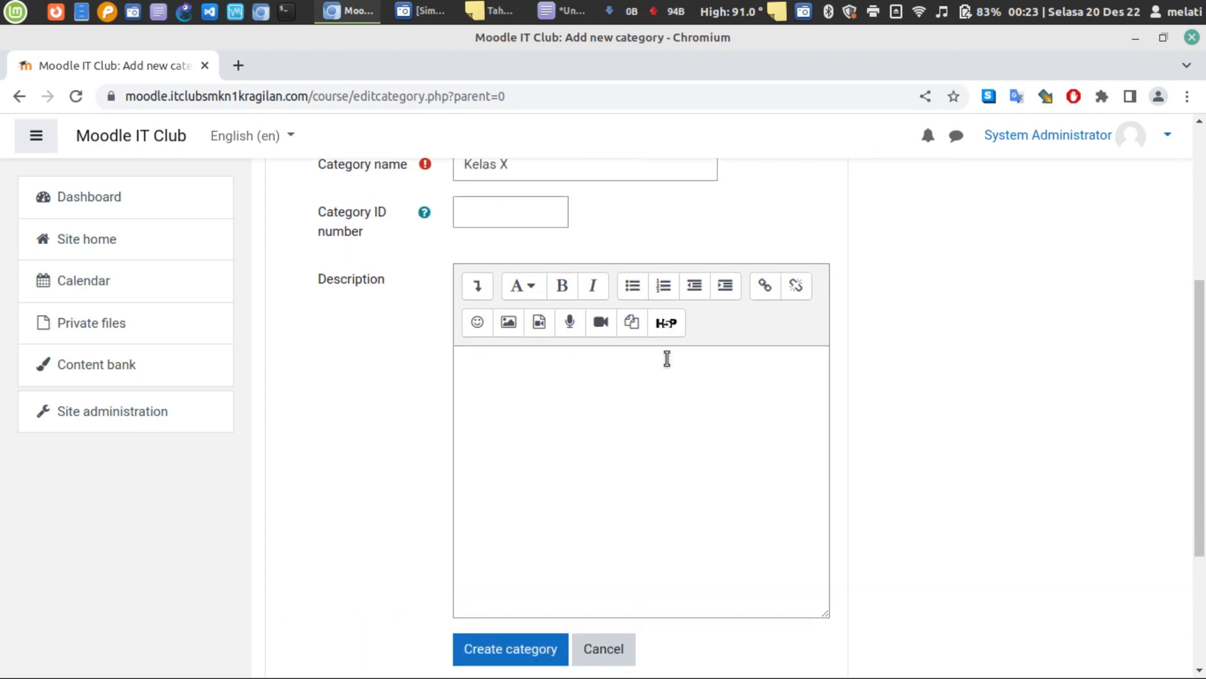
scroll(665, 358, "down", 2)
left_click(508, 489)
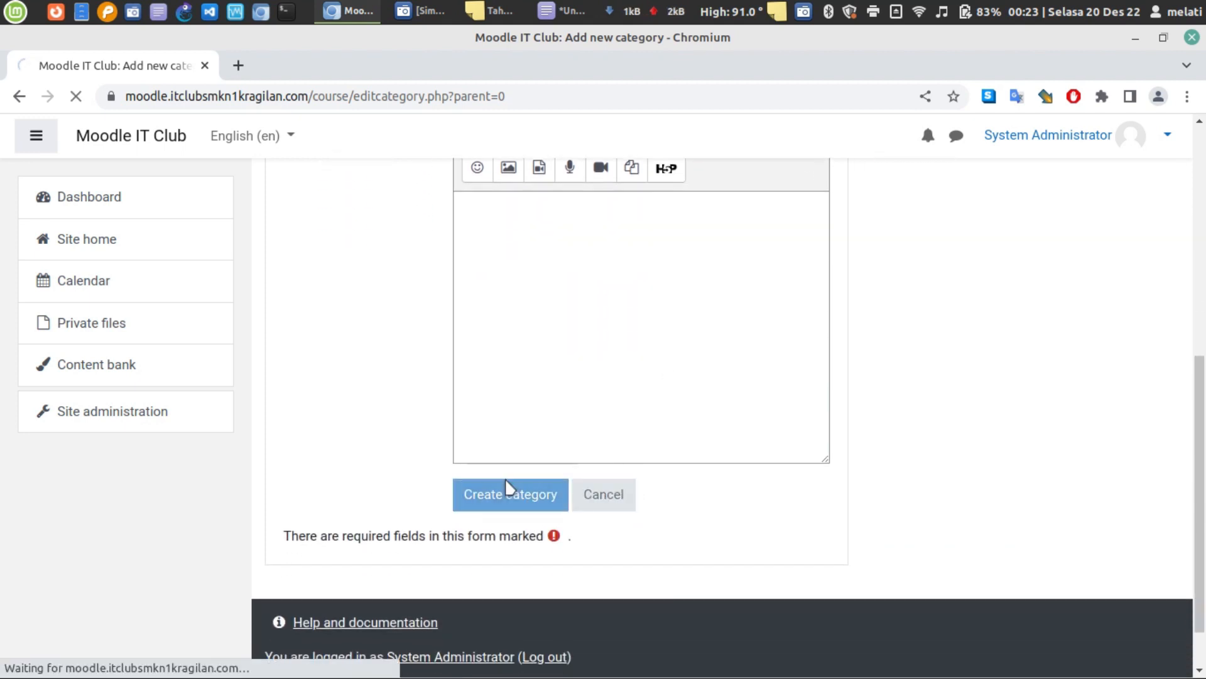
left_click(508, 488)
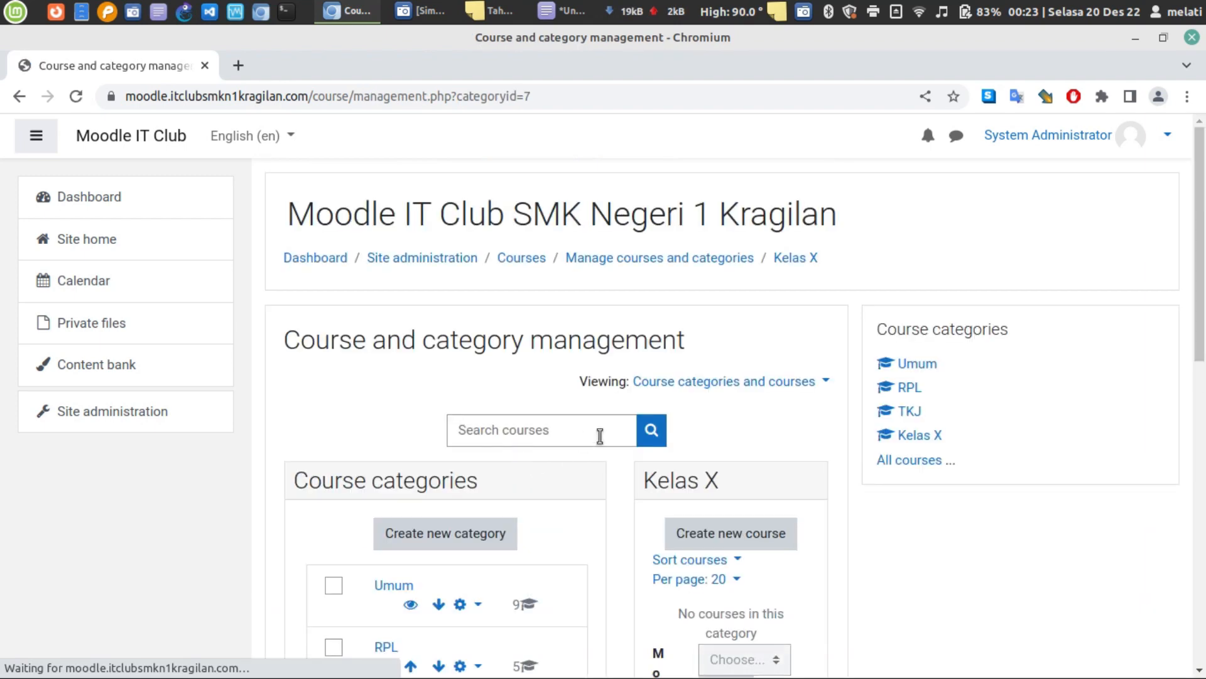
- With Kelas X selected in course management, start a new course with 'Create new course'
scroll(628, 424, "down", 5)
scroll(656, 411, "down", 1)
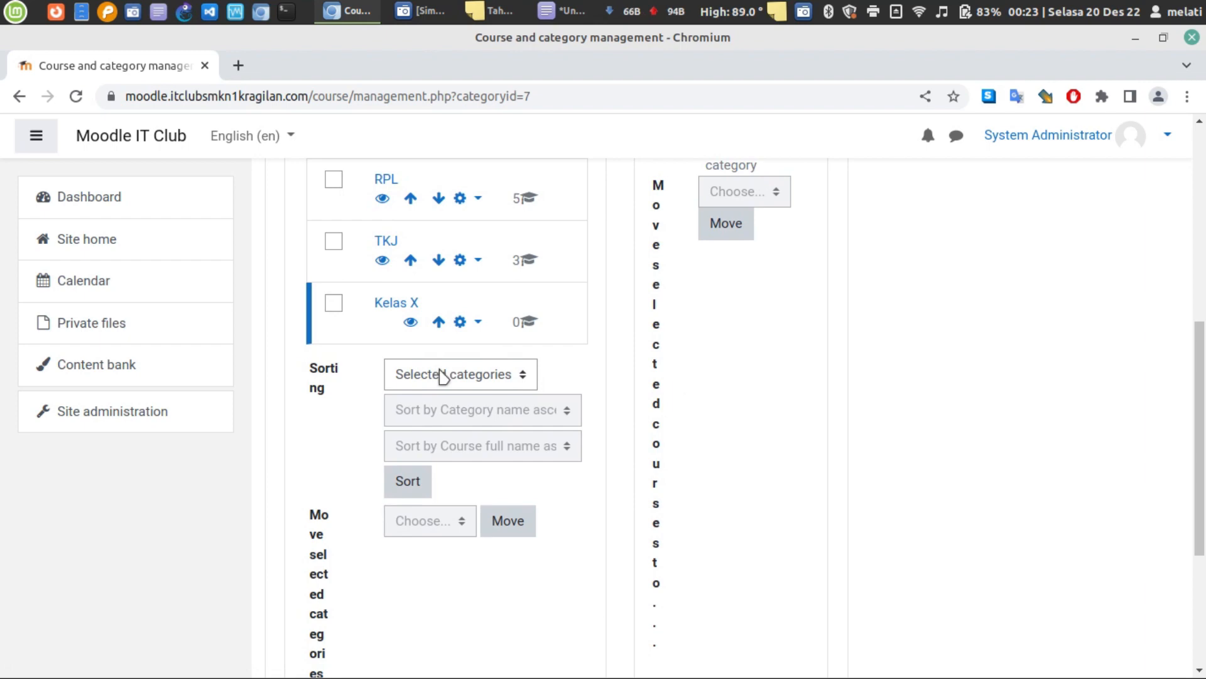
scroll(446, 380, "up", 7)
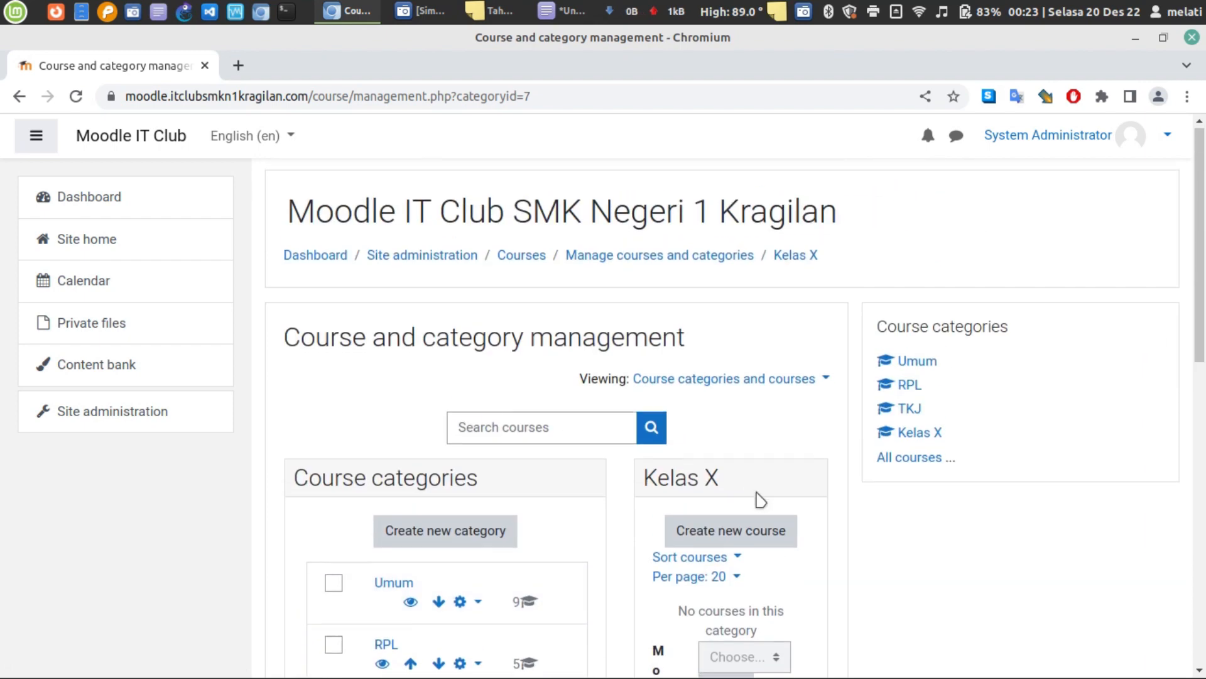
scroll(751, 484, "down", 3)
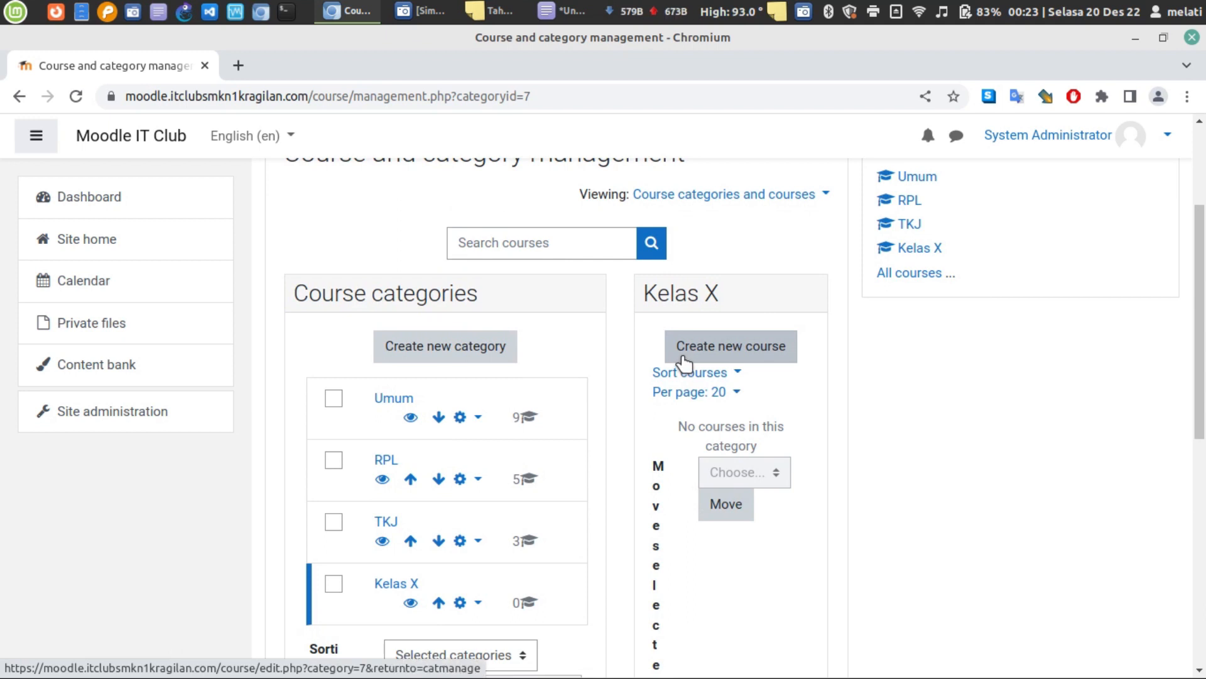
left_click(684, 362)
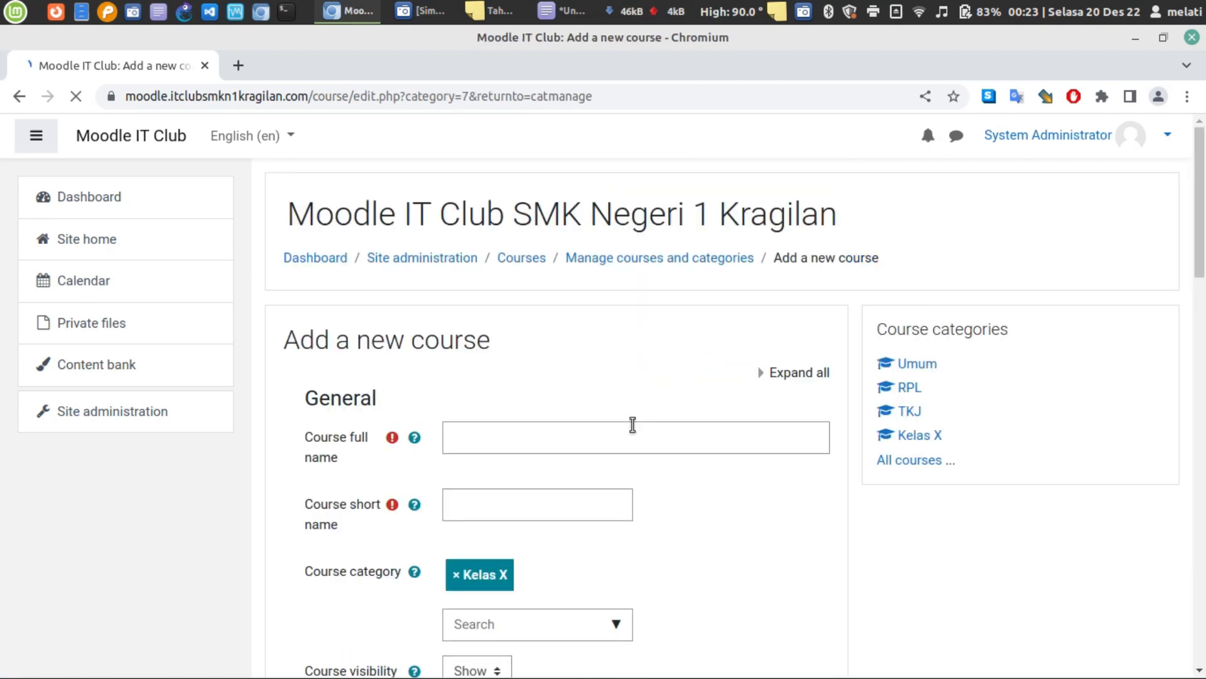
- Enter full name 'Bahasa Indonesia' and short name 'BIndo', and disable the course end date
left_click(633, 423)
left_click(633, 345)
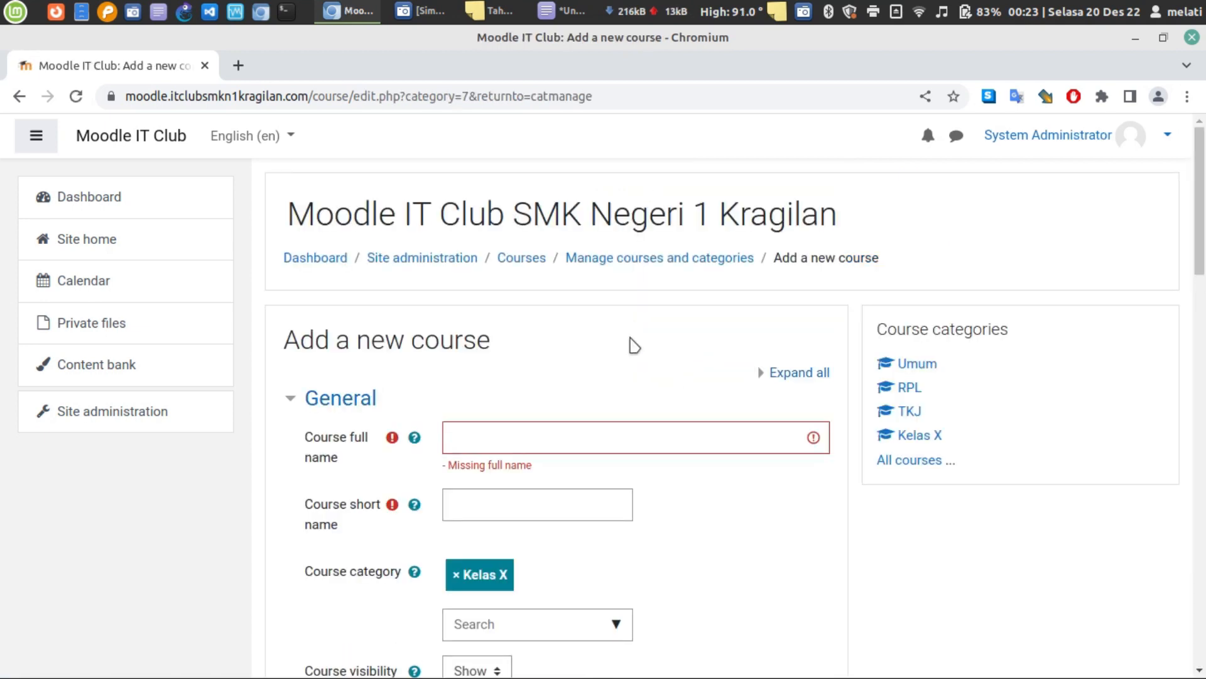
left_click(581, 440)
type("Ba")
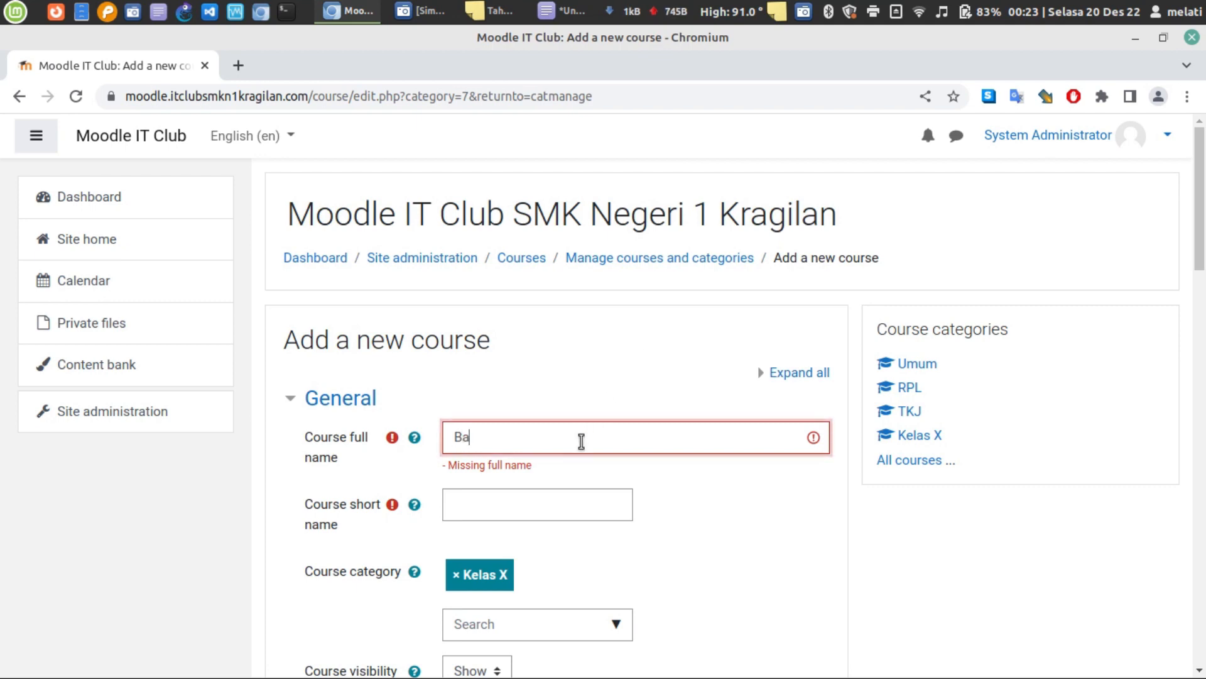
type("hasa Indonesia")
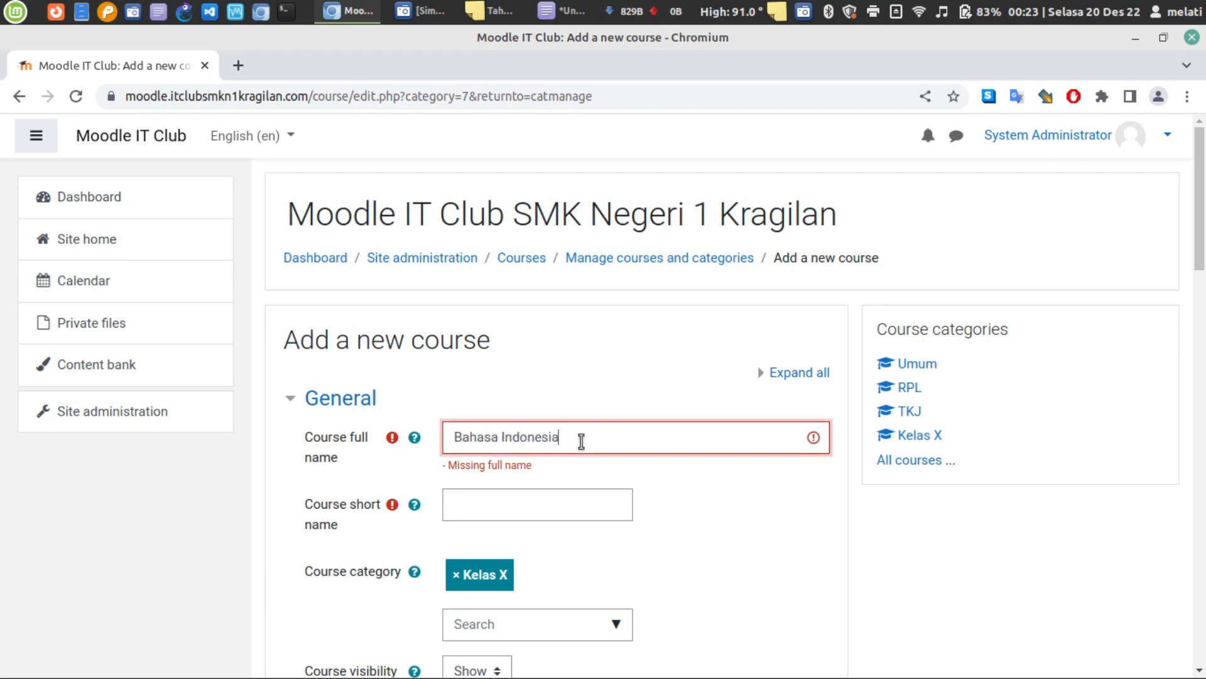
left_click(575, 507)
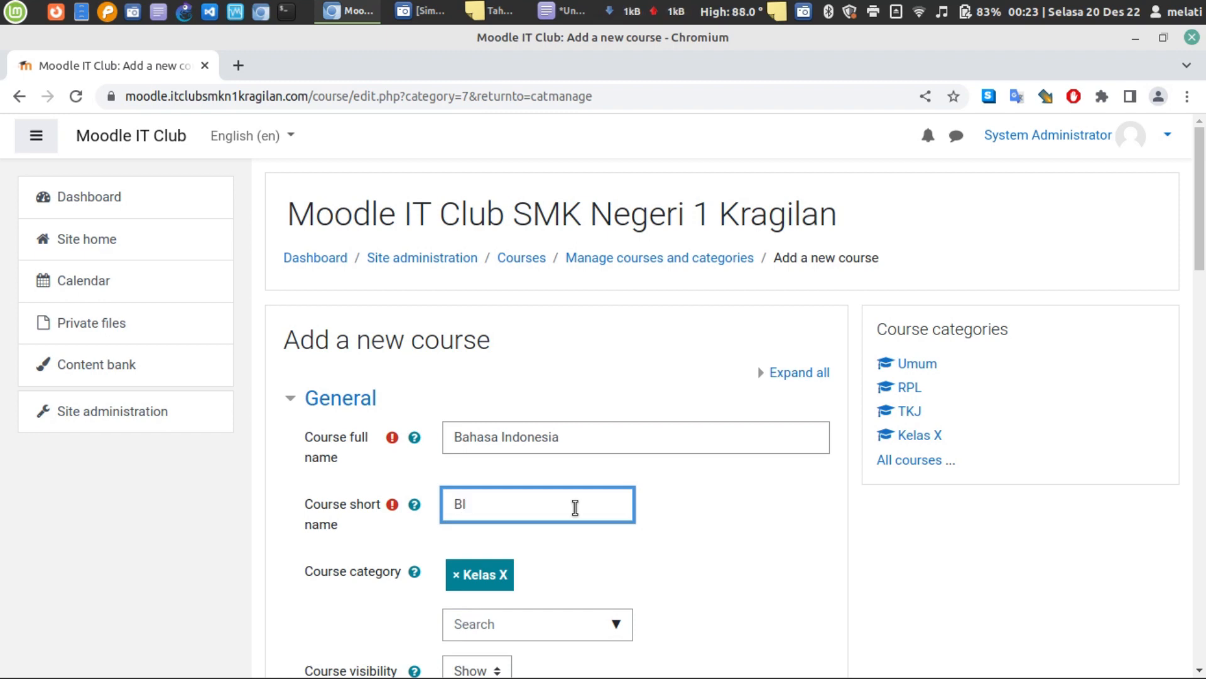
type("ndo")
scroll(571, 455, "down", 5)
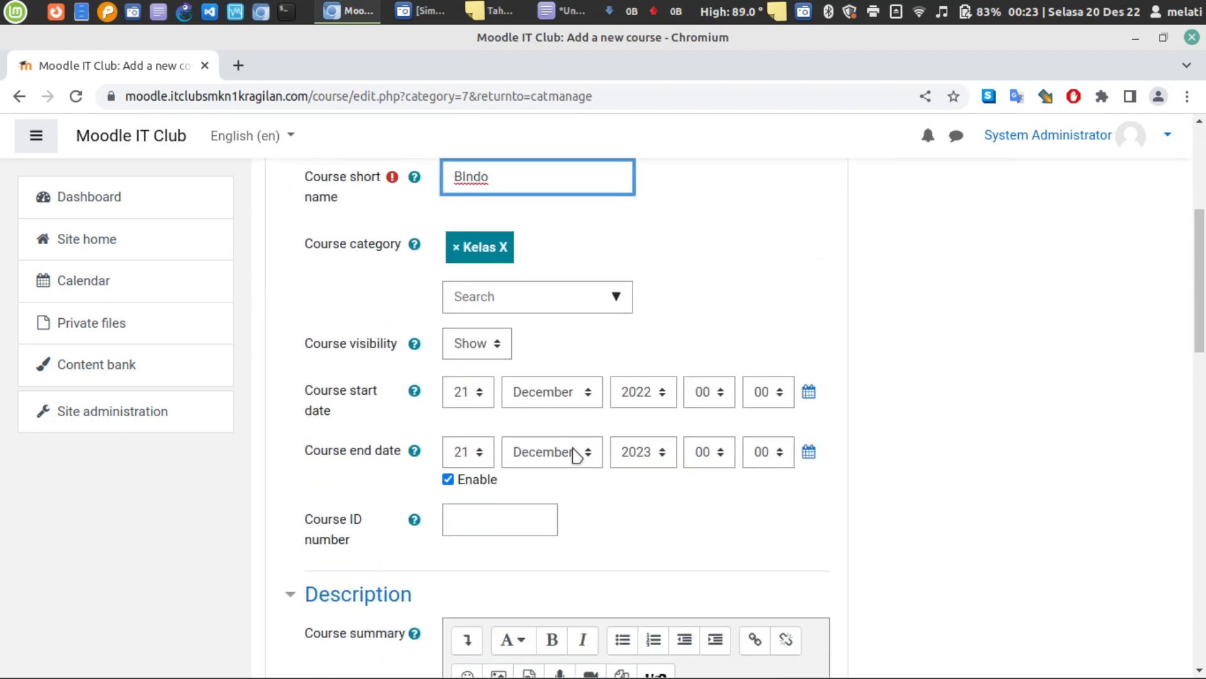
scroll(576, 453, "down", 4)
scroll(695, 309, "up", 4)
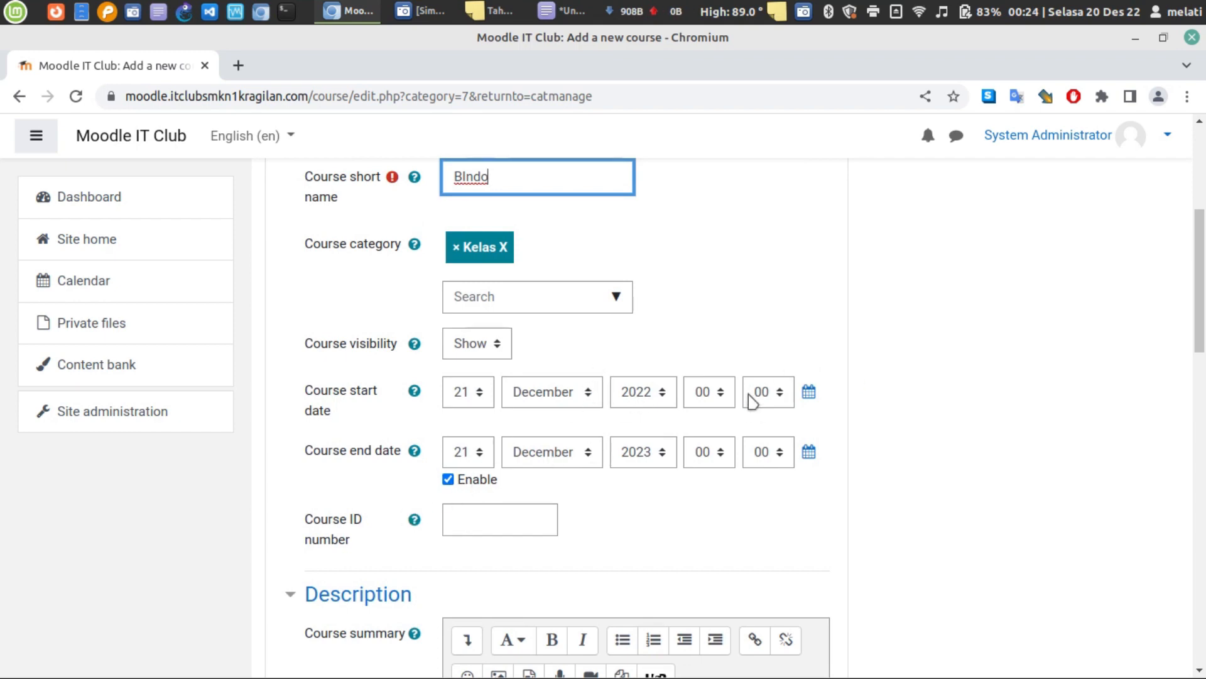
left_click(448, 479)
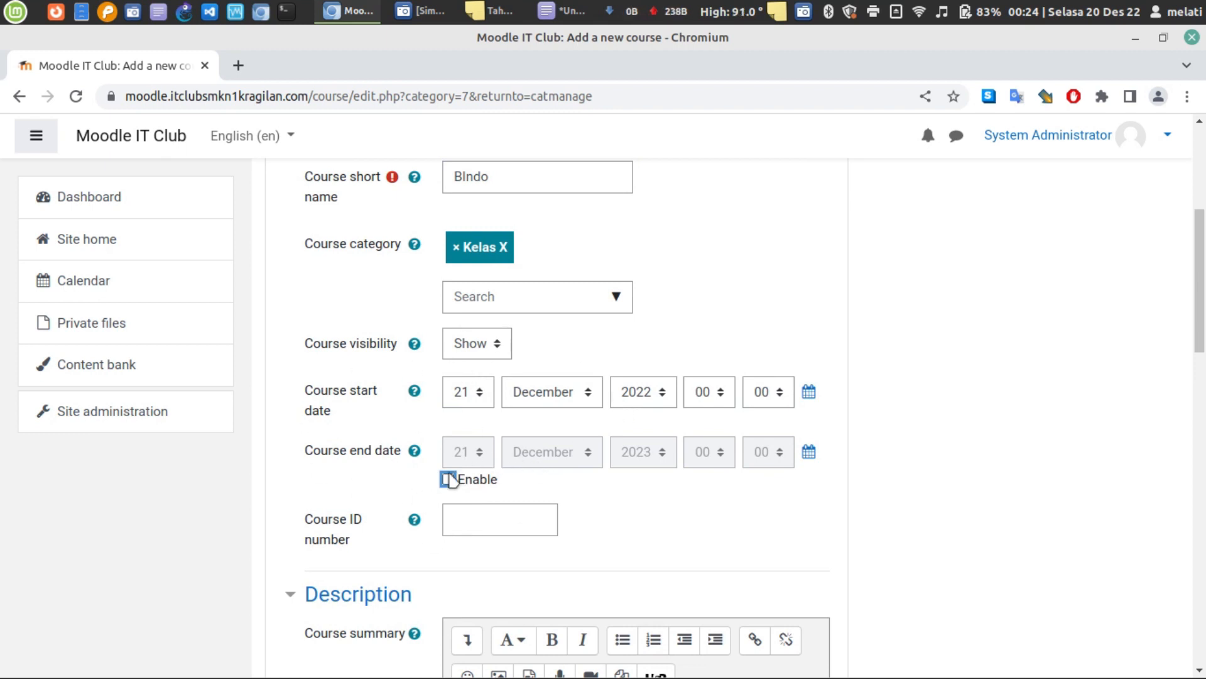
- Expand and collapse the Course format and Appearance sections, leaving them unchanged
scroll(496, 458, "down", 3)
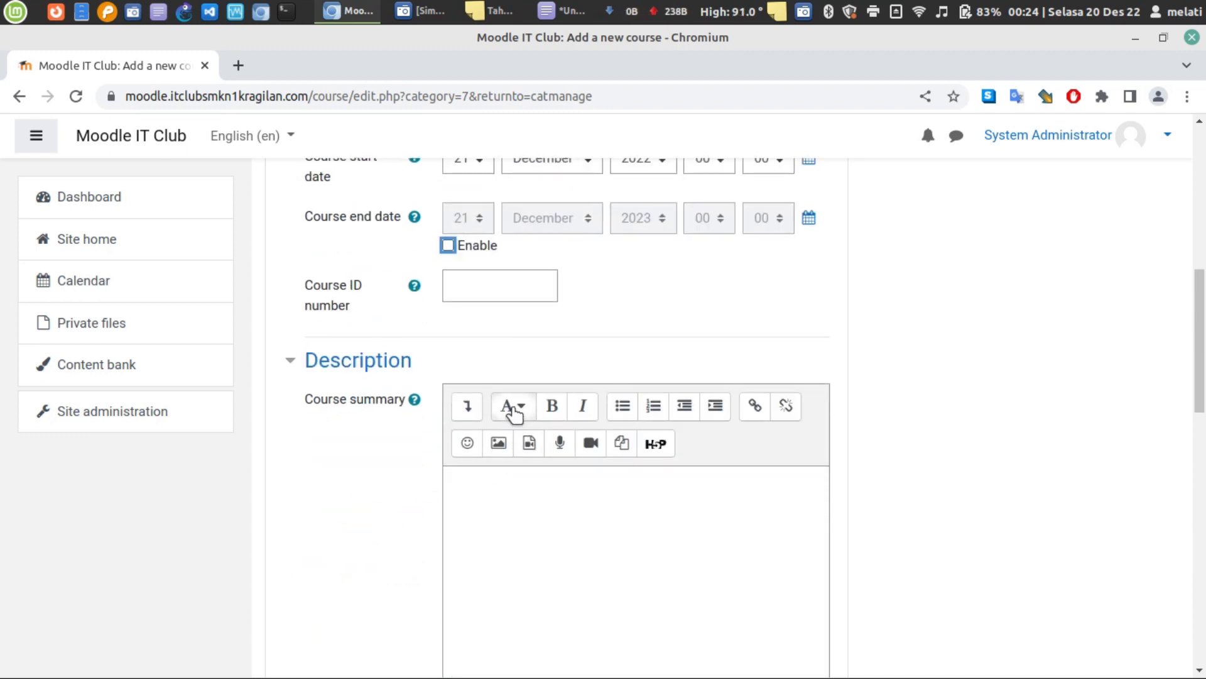
scroll(499, 360, "down", 10)
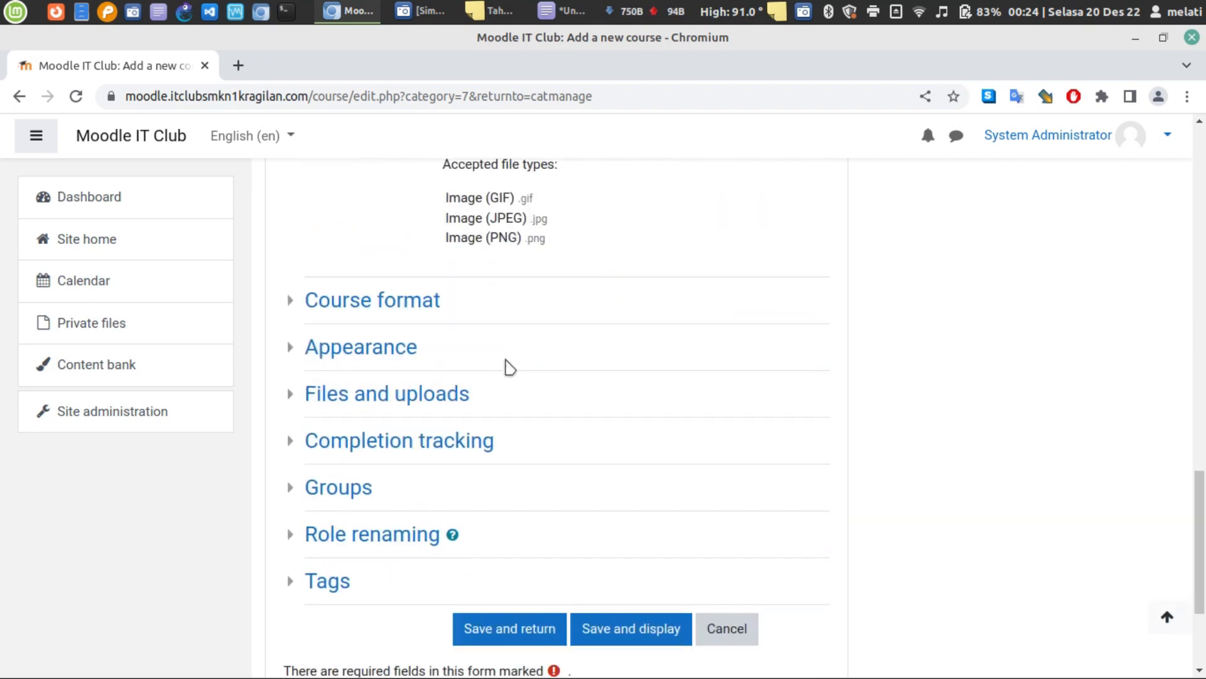
scroll(508, 366, "down", 3)
scroll(477, 389, "up", 3)
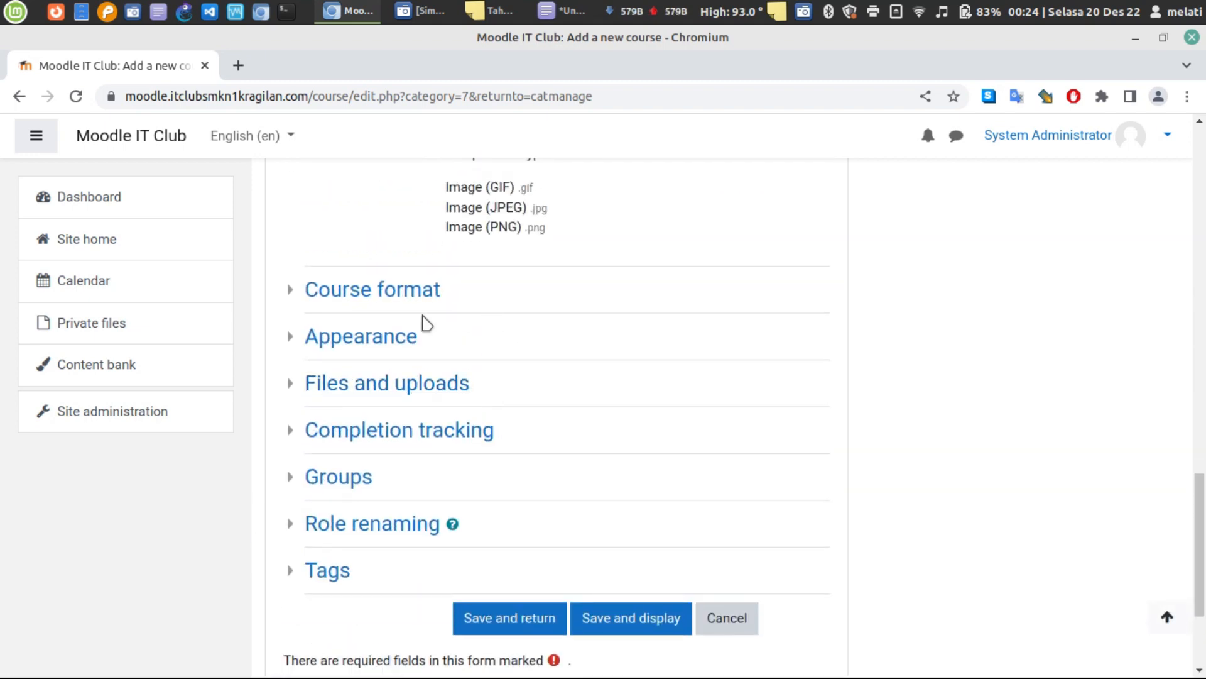
scroll(427, 322, "up", 1)
left_click(355, 342)
left_click(356, 344)
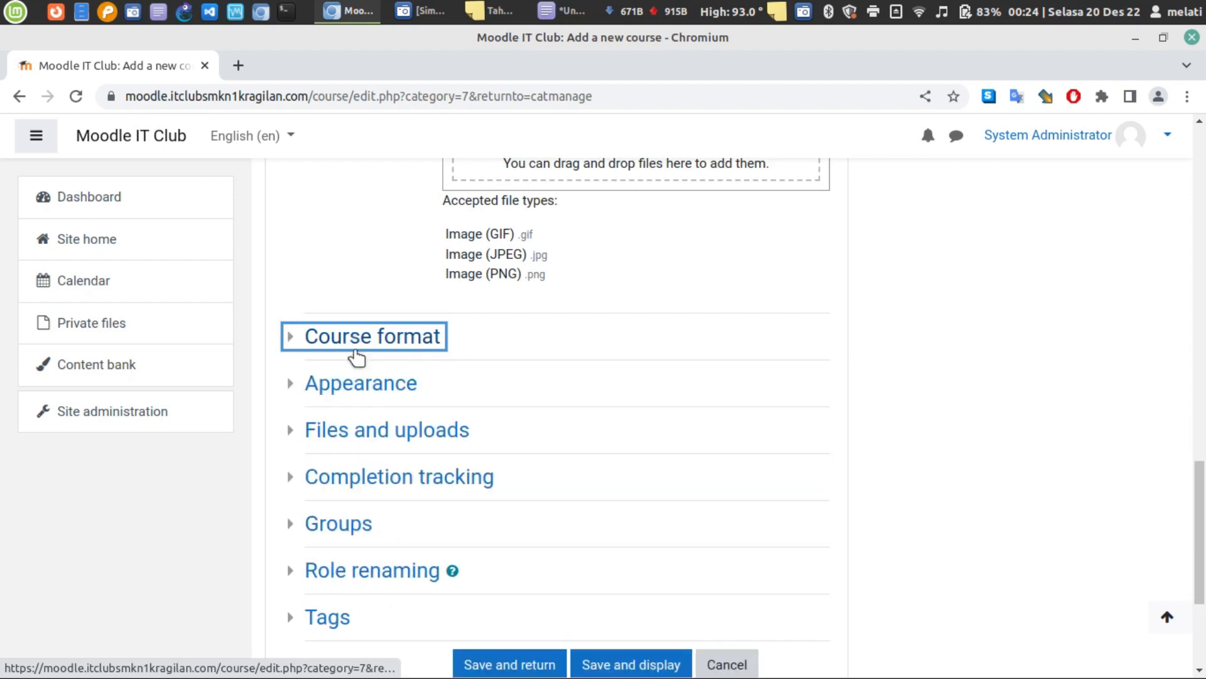
left_click(360, 385)
left_click(360, 395)
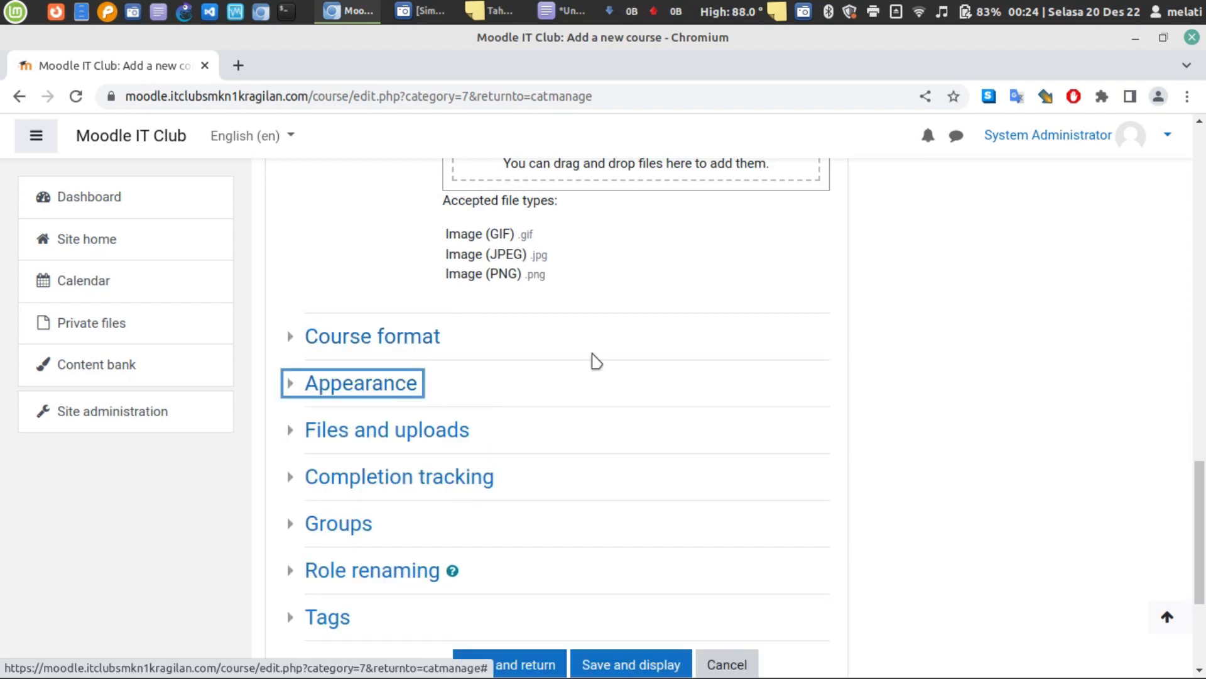
scroll(594, 360, "down", 3)
scroll(597, 360, "up", 15)
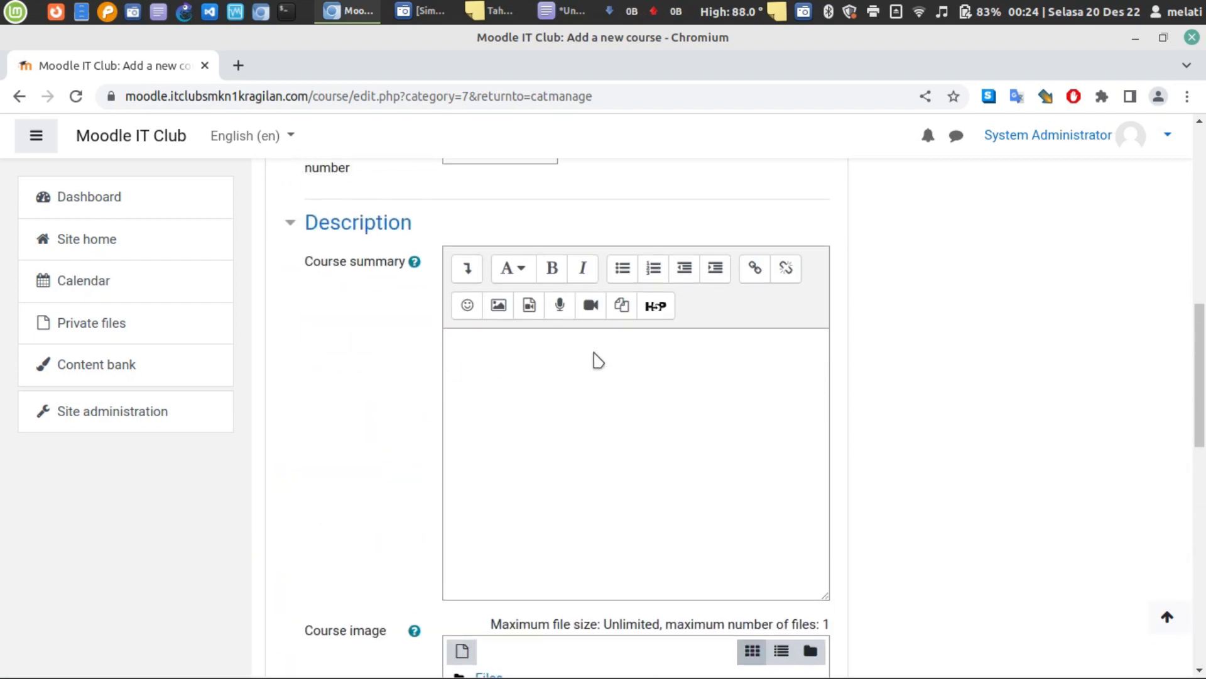
scroll(597, 360, "up", 3)
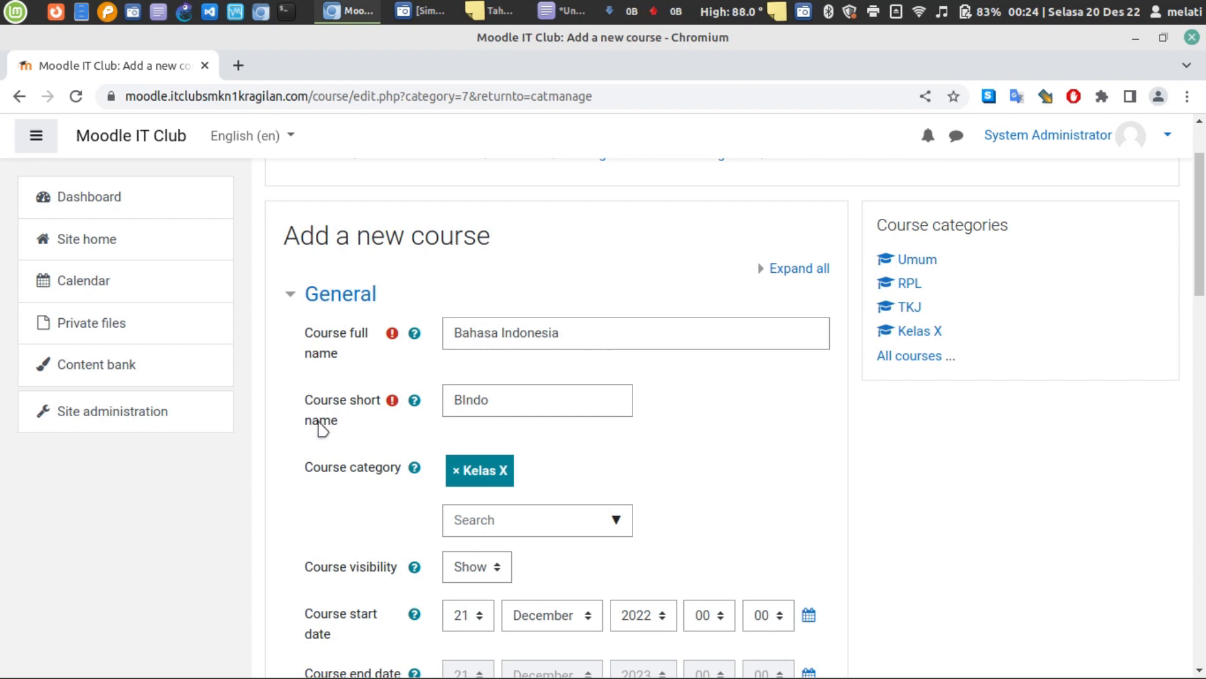
- Save the course with Save and display
scroll(322, 427, "down", 5)
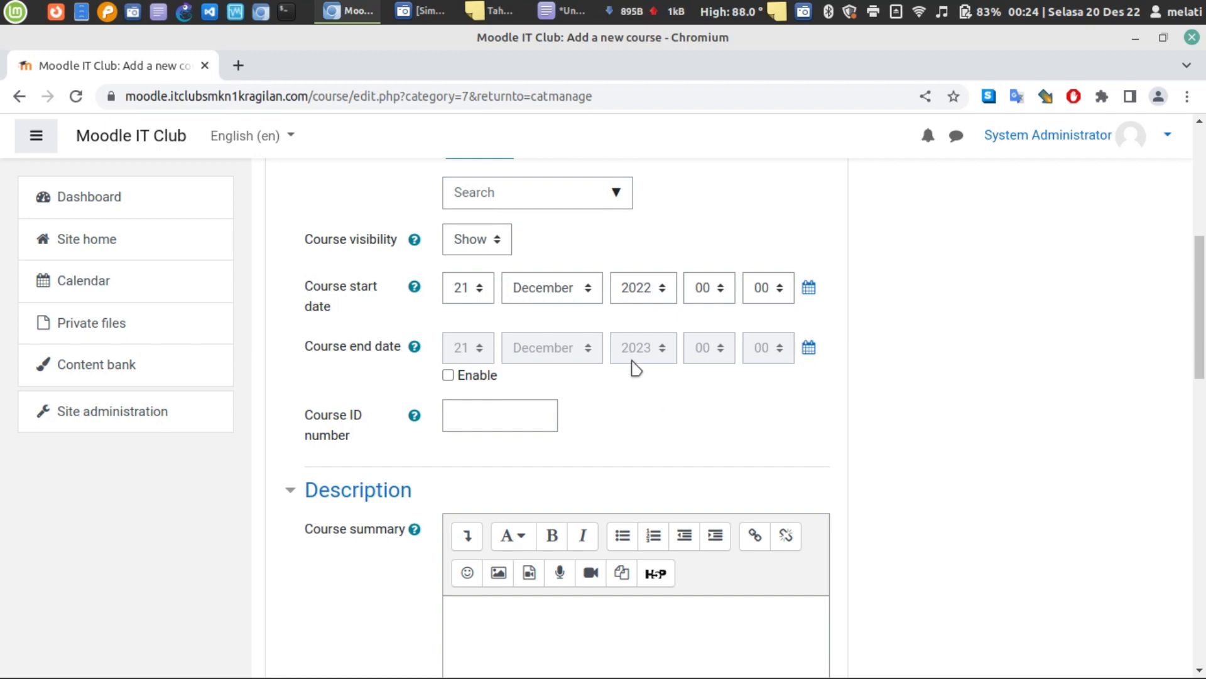
scroll(636, 367, "down", 10)
scroll(624, 392, "down", 4)
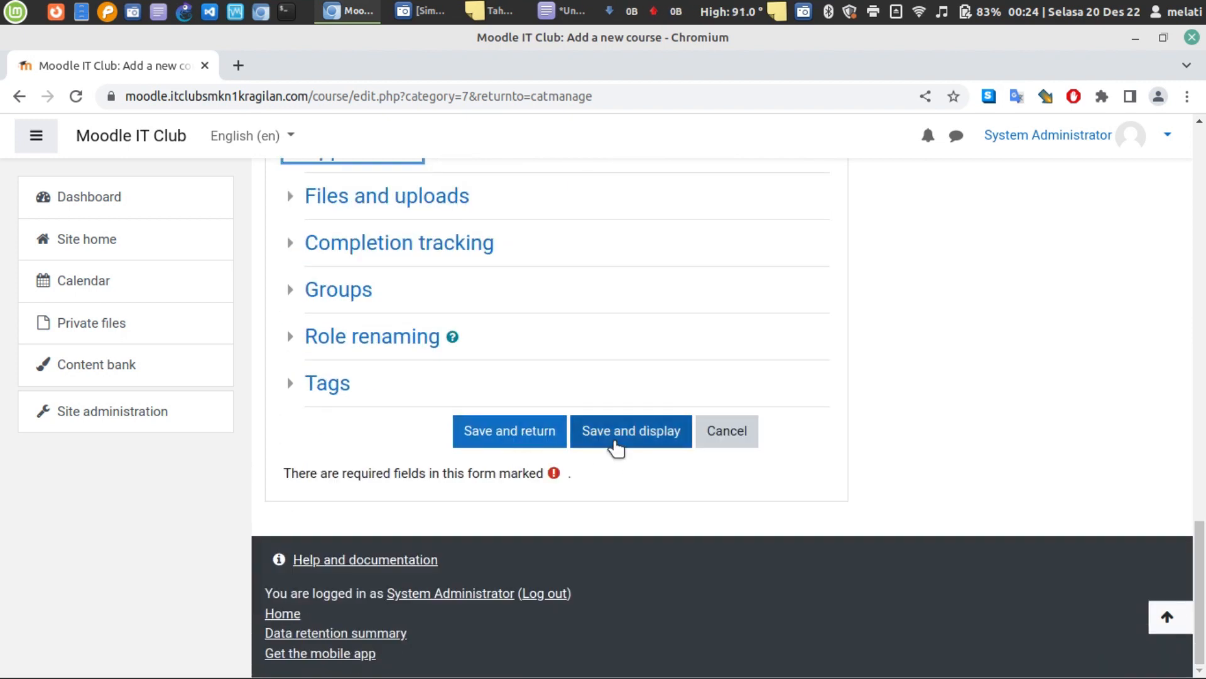
left_click(617, 439)
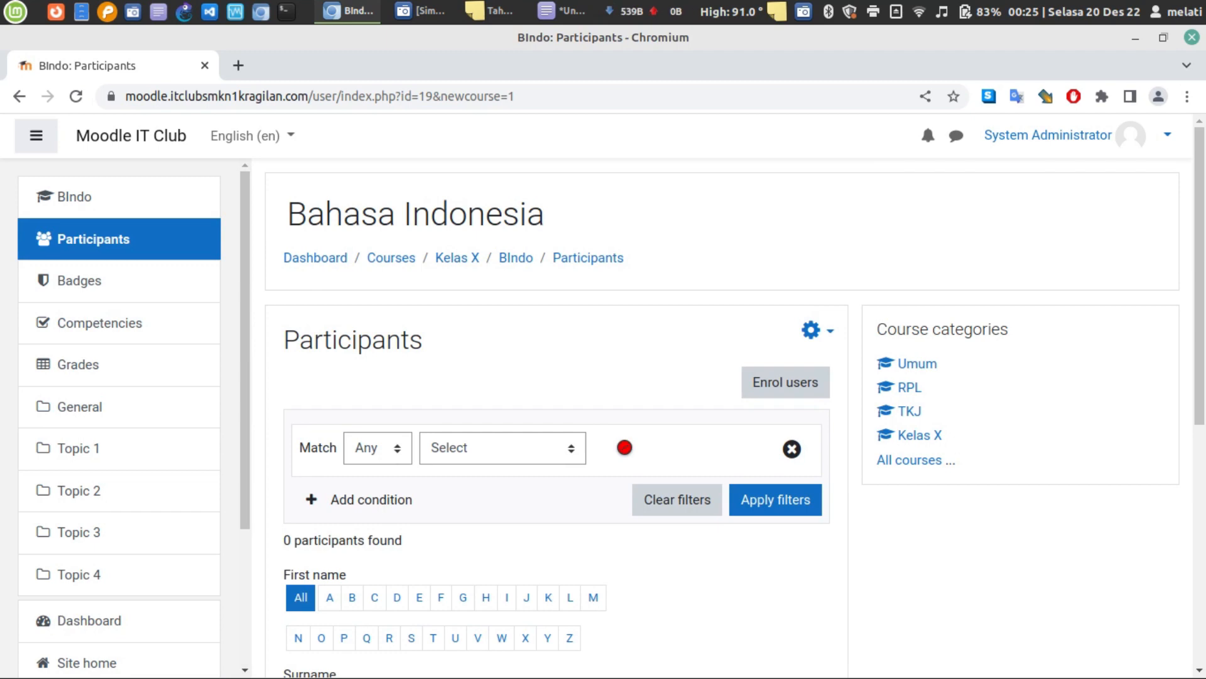
- Select the Bahasa Indonesia course heading, then bring the Xed planning note forward
triple_click(454, 212)
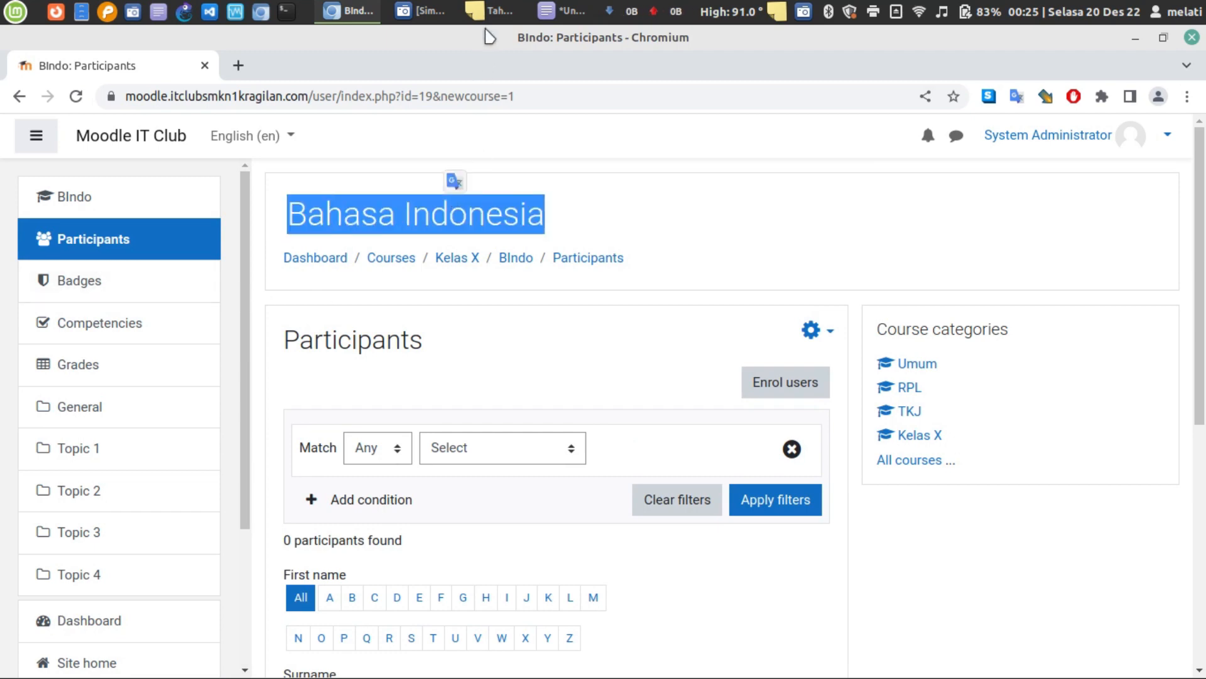
left_click(562, 11)
- Insert blank lines after line 11 of the note, briefly checking the Moodle participants page
left_click(937, 347)
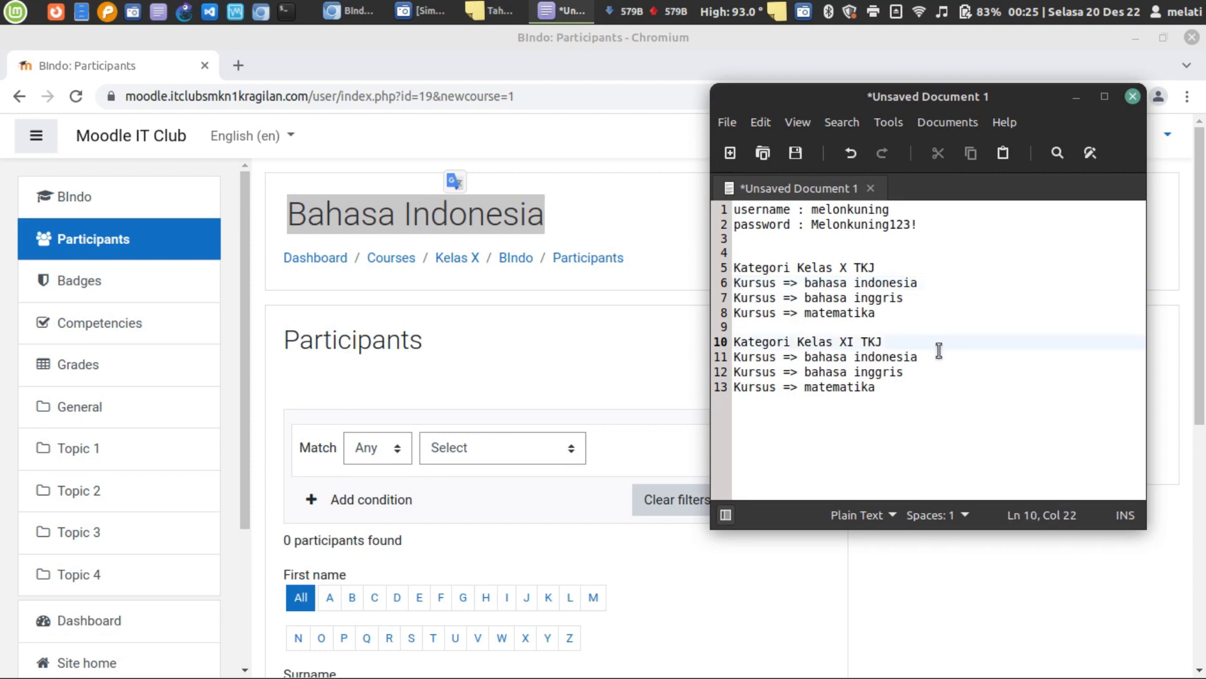
left_click(936, 356)
key("Return")
key("Return")
key("Return")
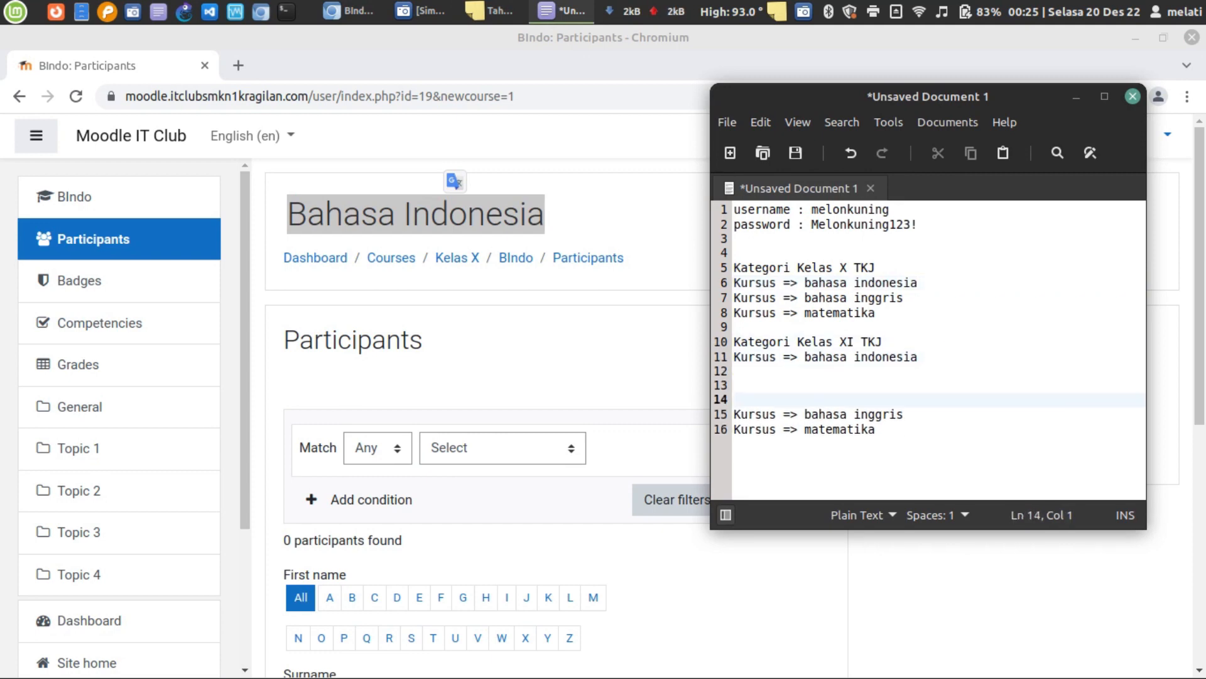
key("Down")
key("Up")
key("Up")
key("Up")
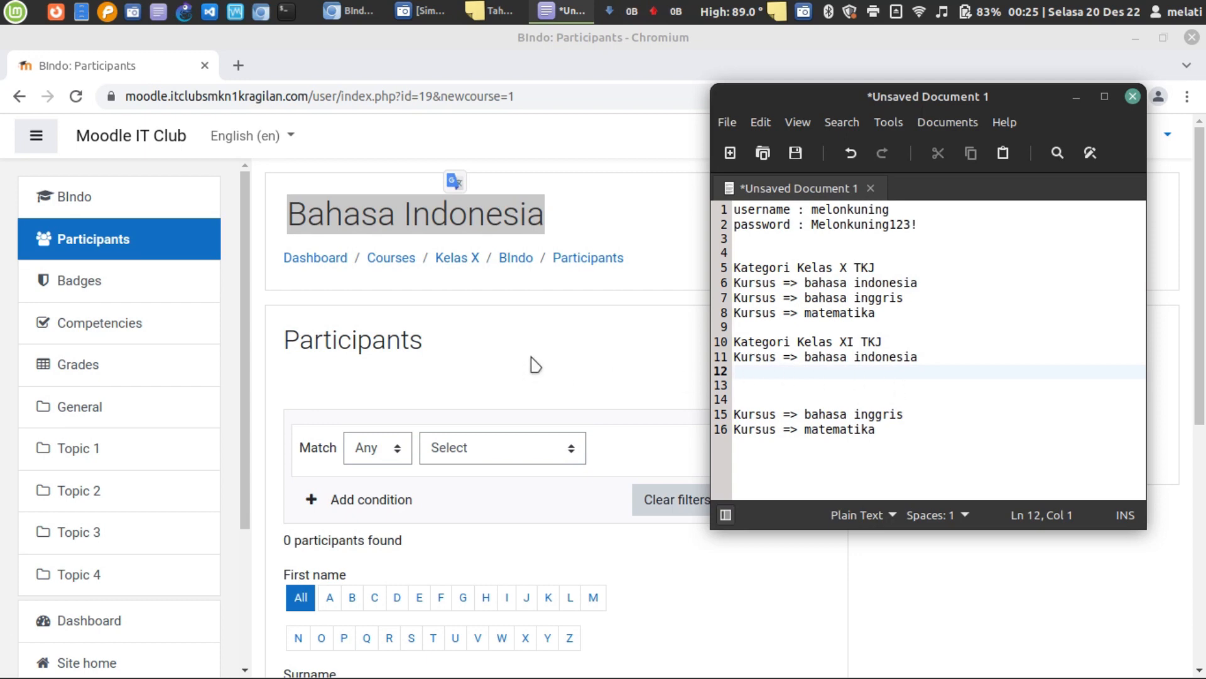
scroll(548, 390, "down", 5)
scroll(549, 391, "down", 1)
scroll(544, 390, "up", 5)
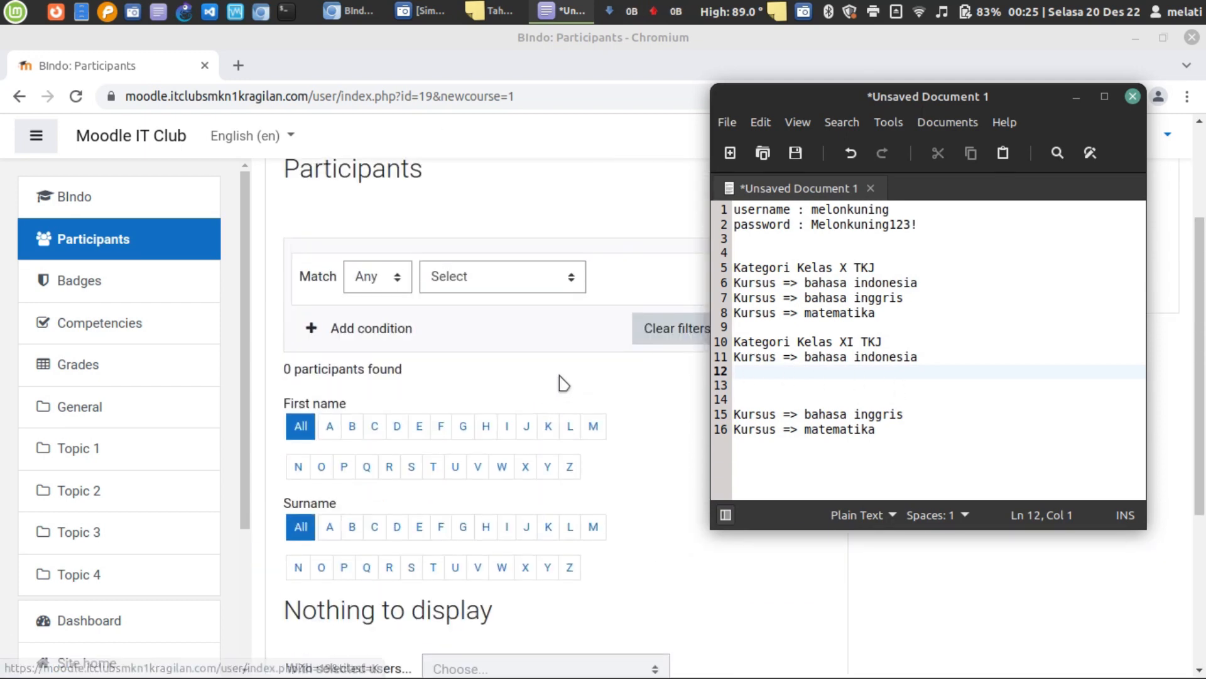
scroll(560, 382, "up", 2)
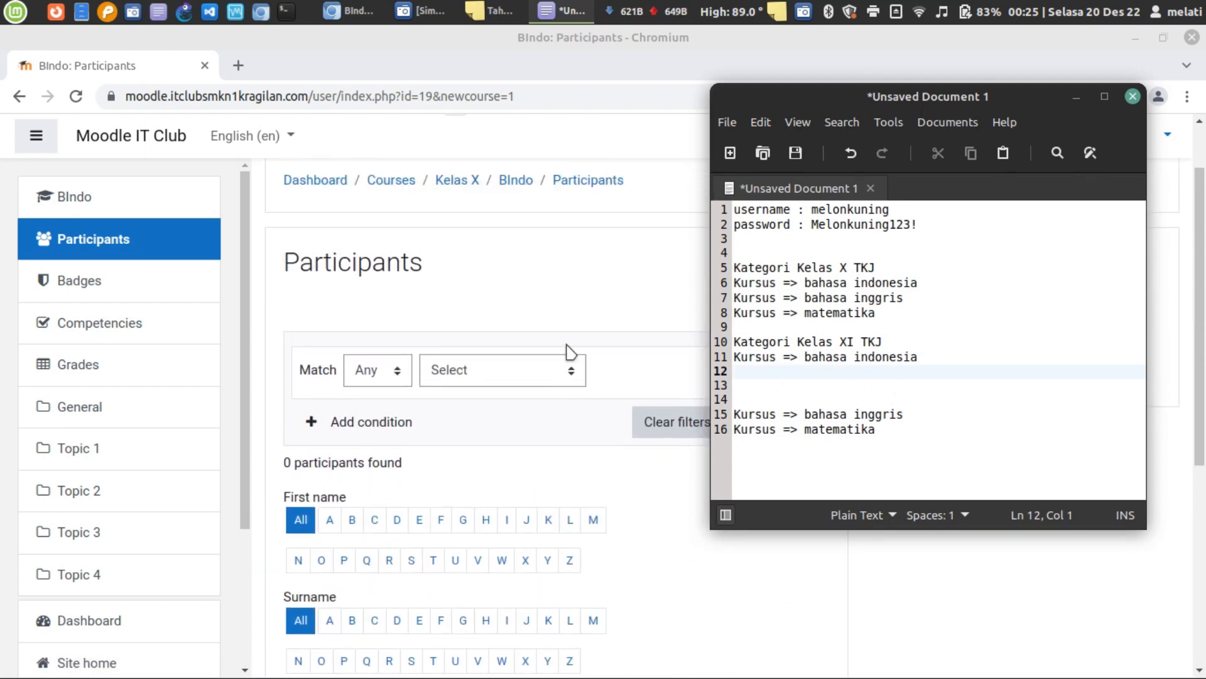
left_click(525, 292)
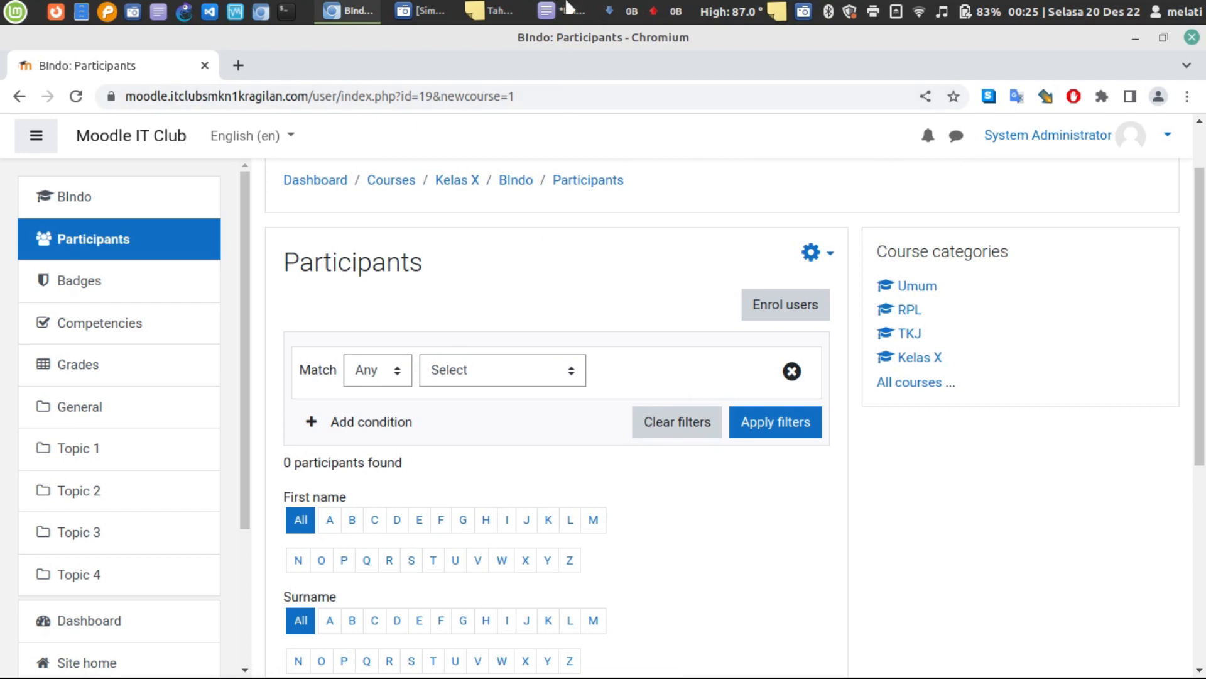
left_click(563, 10)
- Add a 'Siswa :' heading line, glancing back at the Moodle participants page
key("Return")
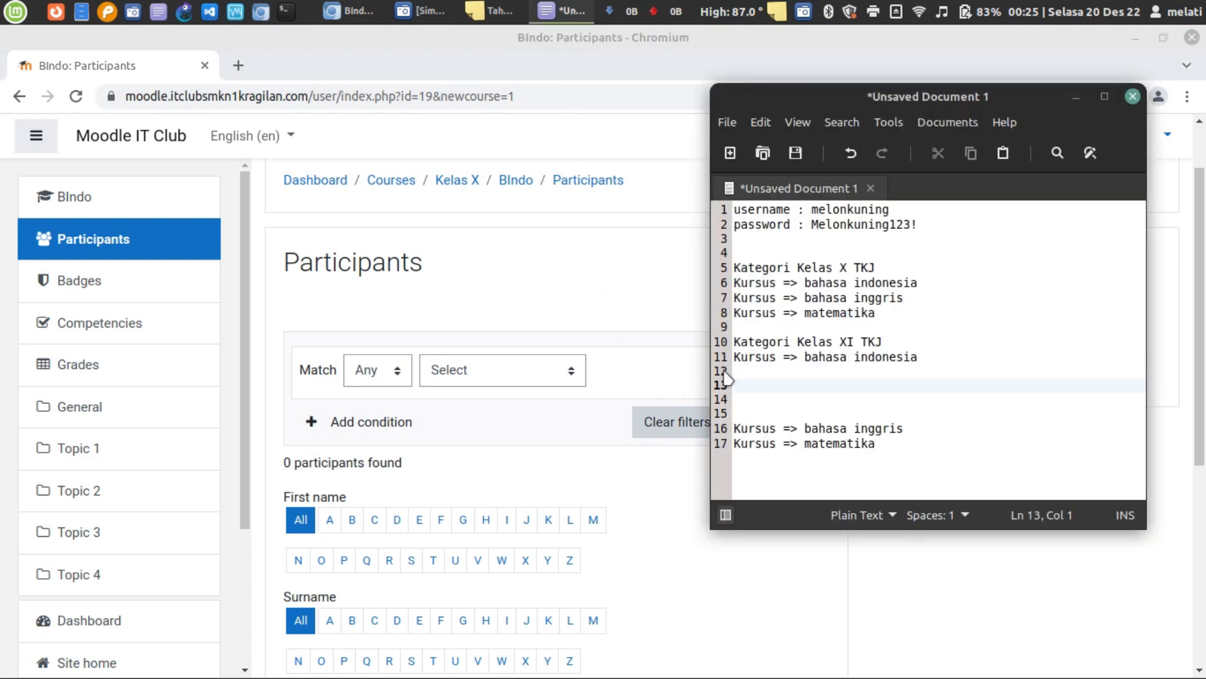
type("Siswa:")
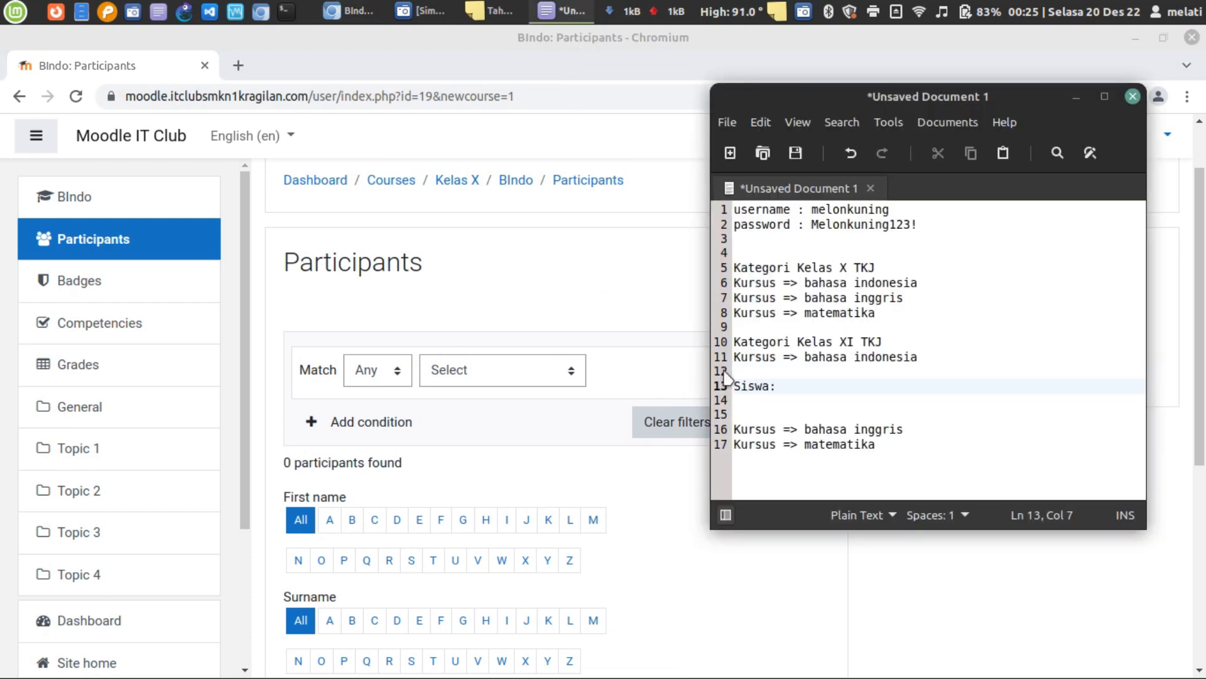
key("Left")
left_click(569, 418)
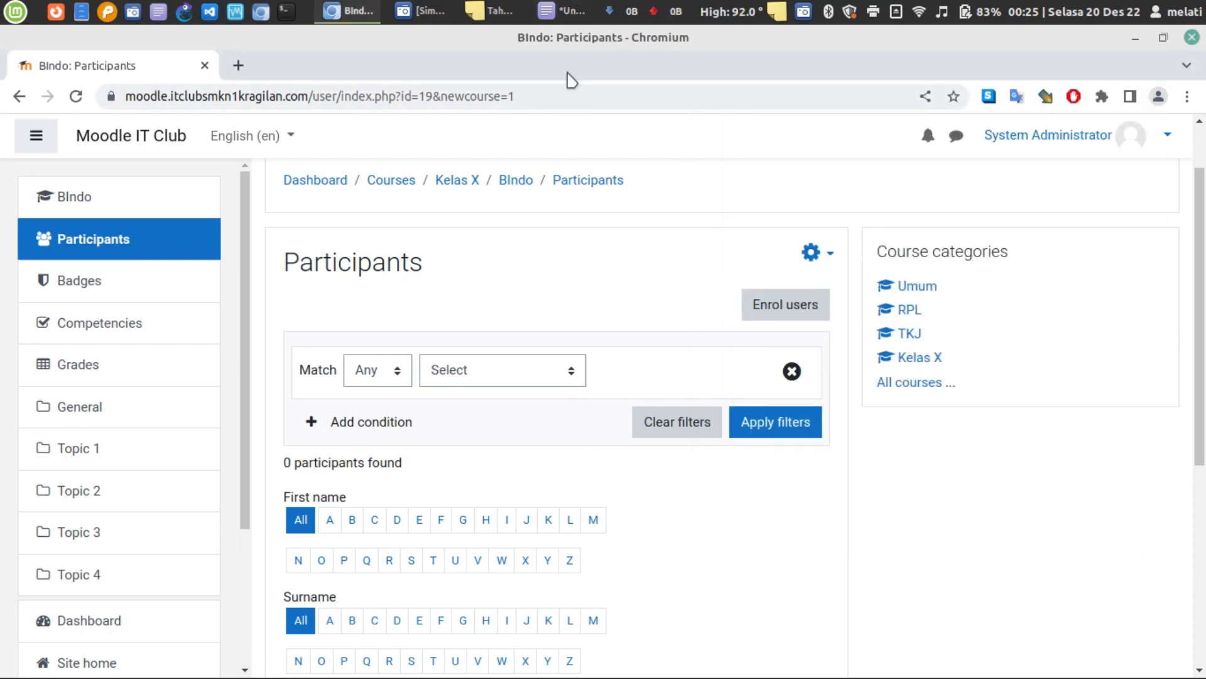
left_click(561, 11)
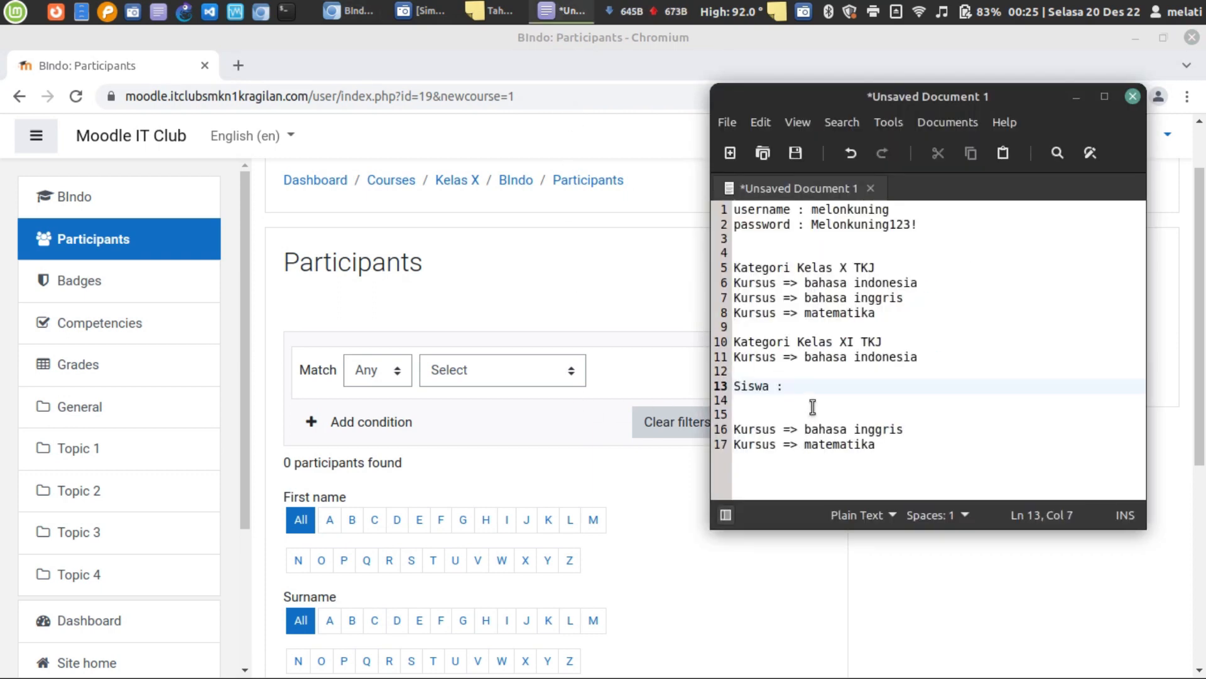
left_click(560, 304)
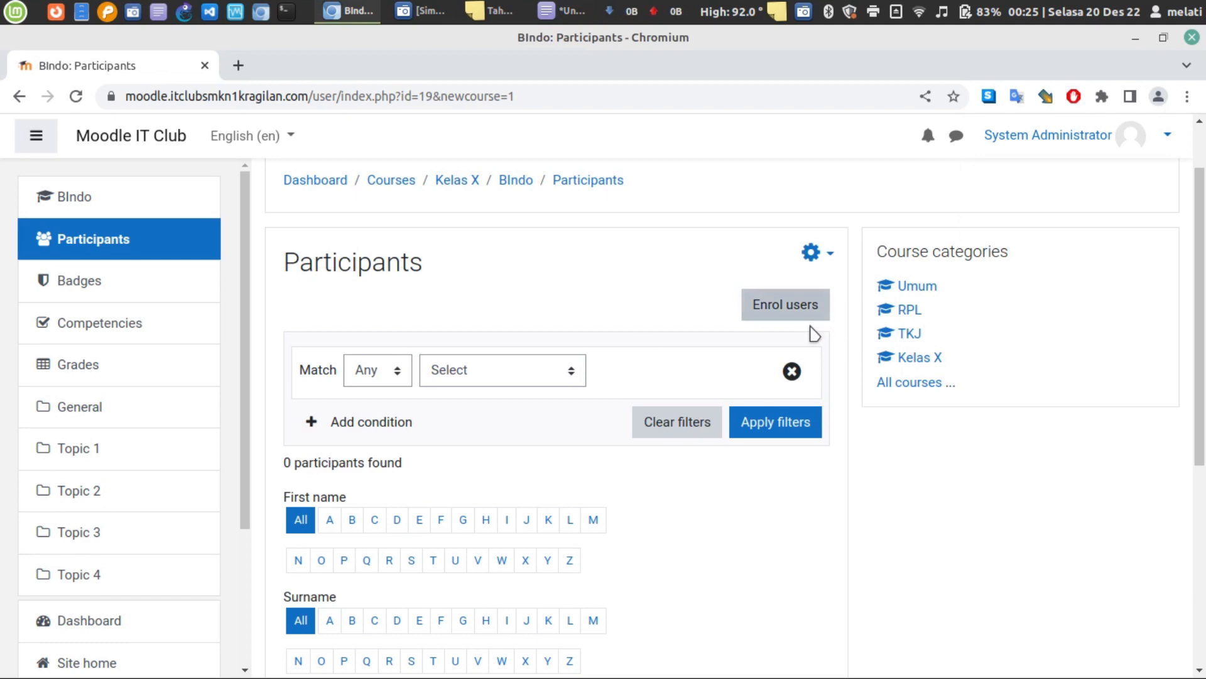
left_click(561, 10)
- List '- ditambah oleh admin' and '- ditambah oleh siswa' under the Siswa heading
left_click(804, 390)
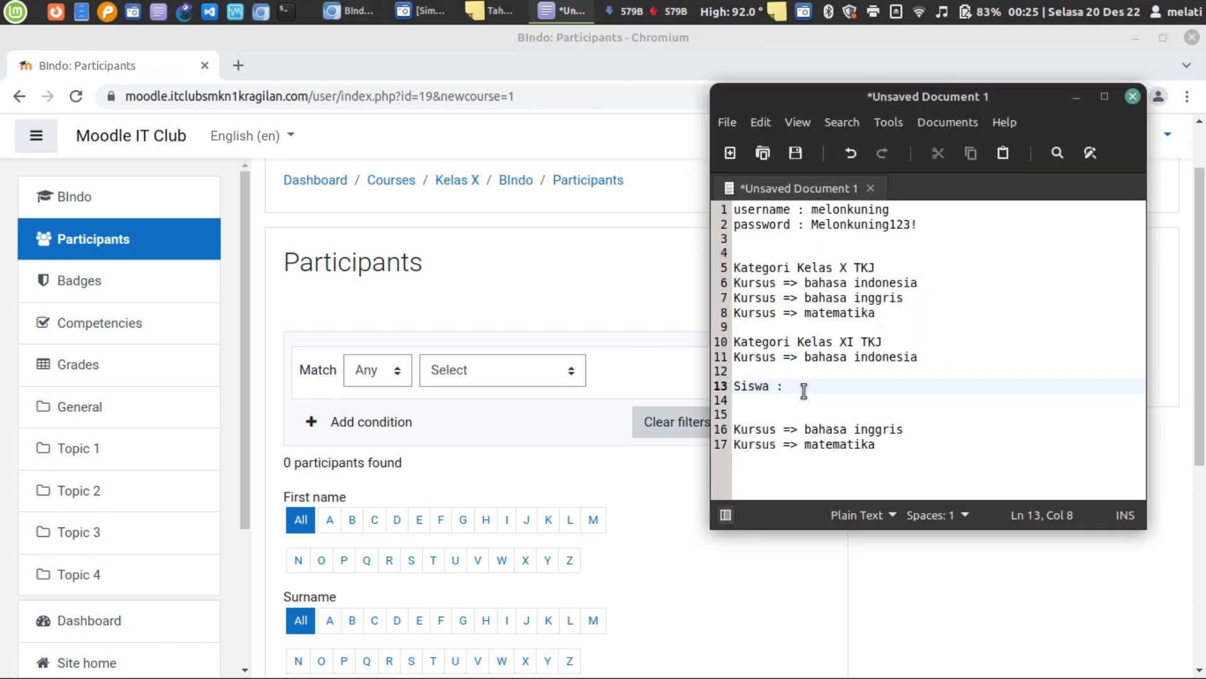
key("Return")
type("_")
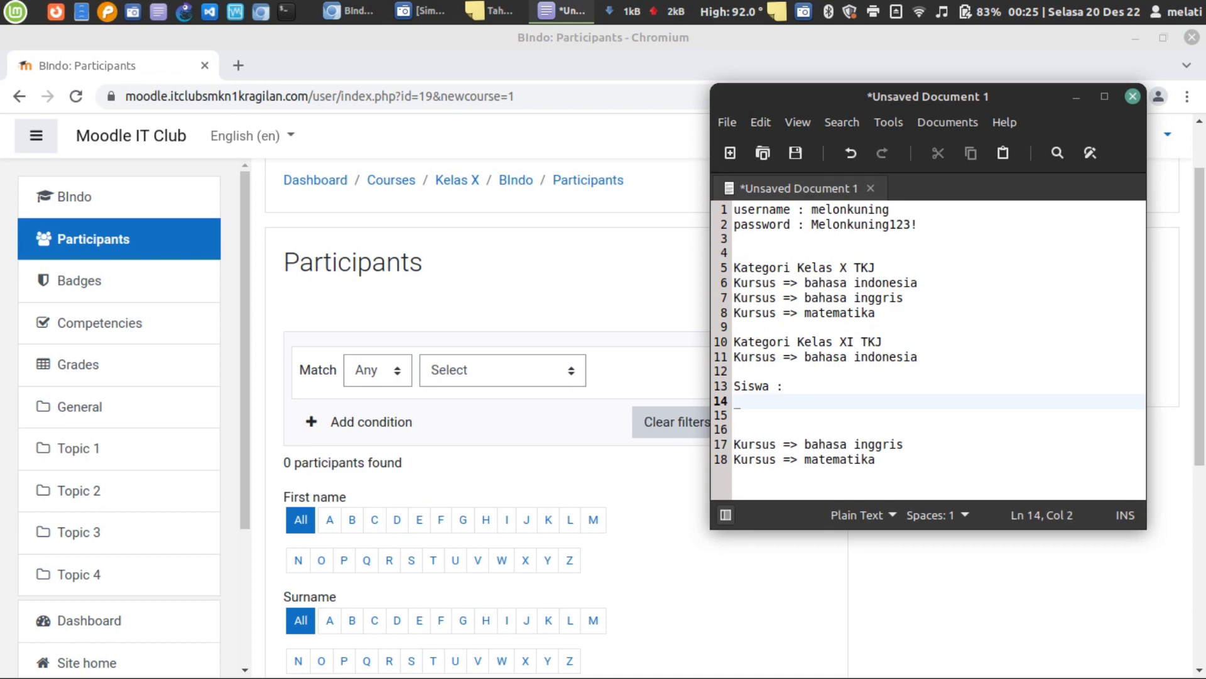
key("BackSpace")
key("BackSpace")
key("BackSpace")
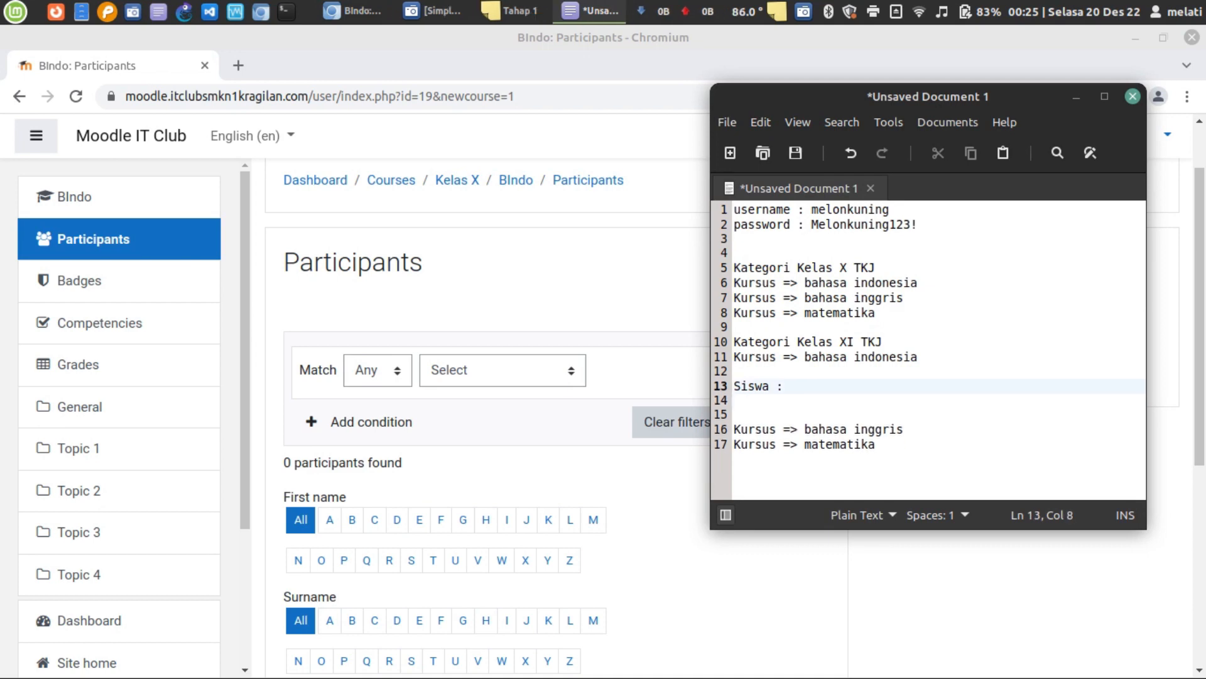
key("Return")
type("- dimta")
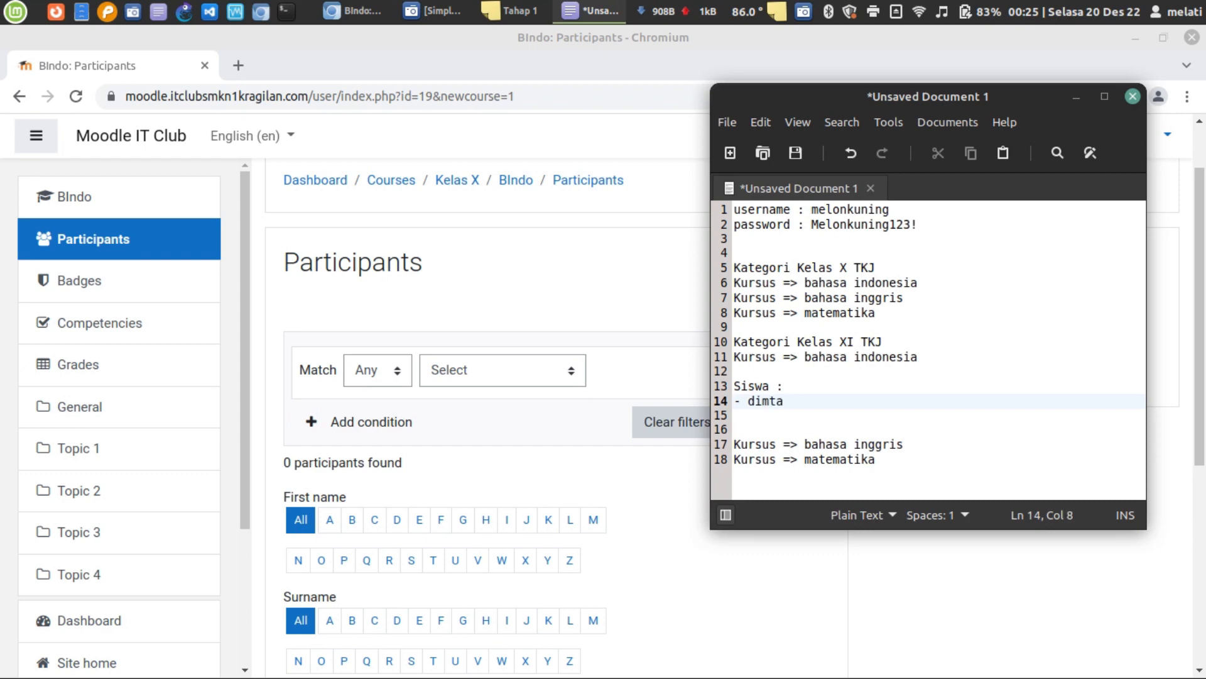
key("BackSpace")
type("di tambah ol")
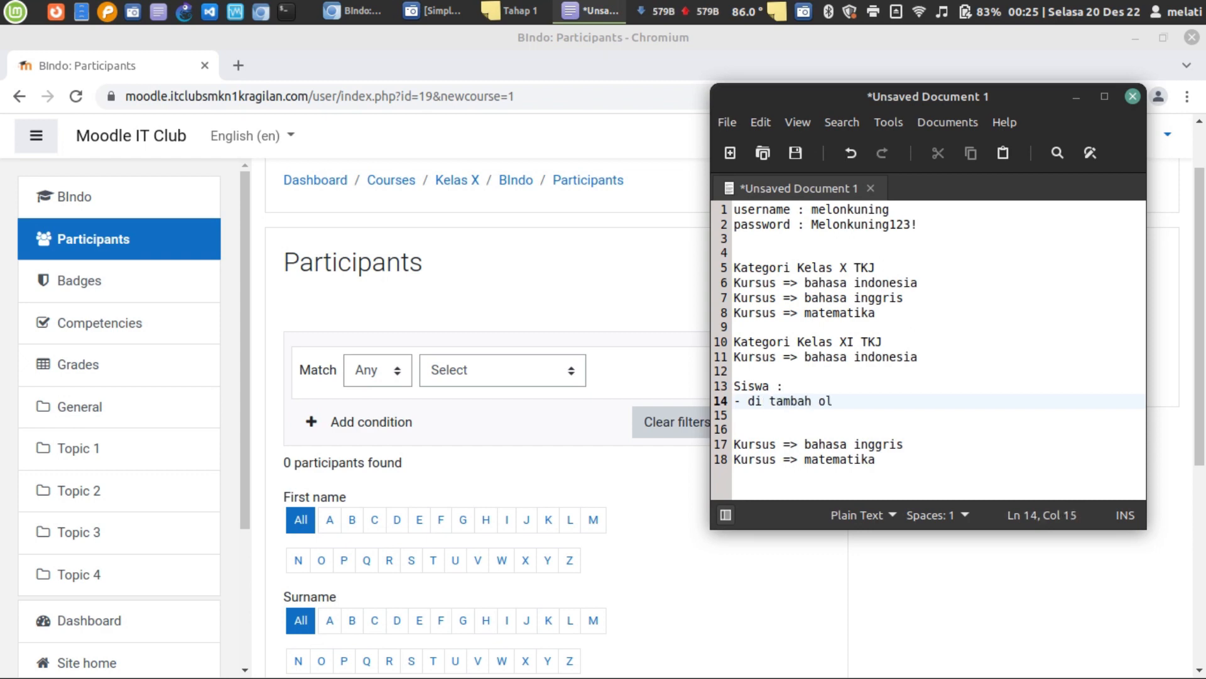
type("leb")
key("BackSpace")
key("BackSpace")
type("h admin")
key("Return")
type("- ")
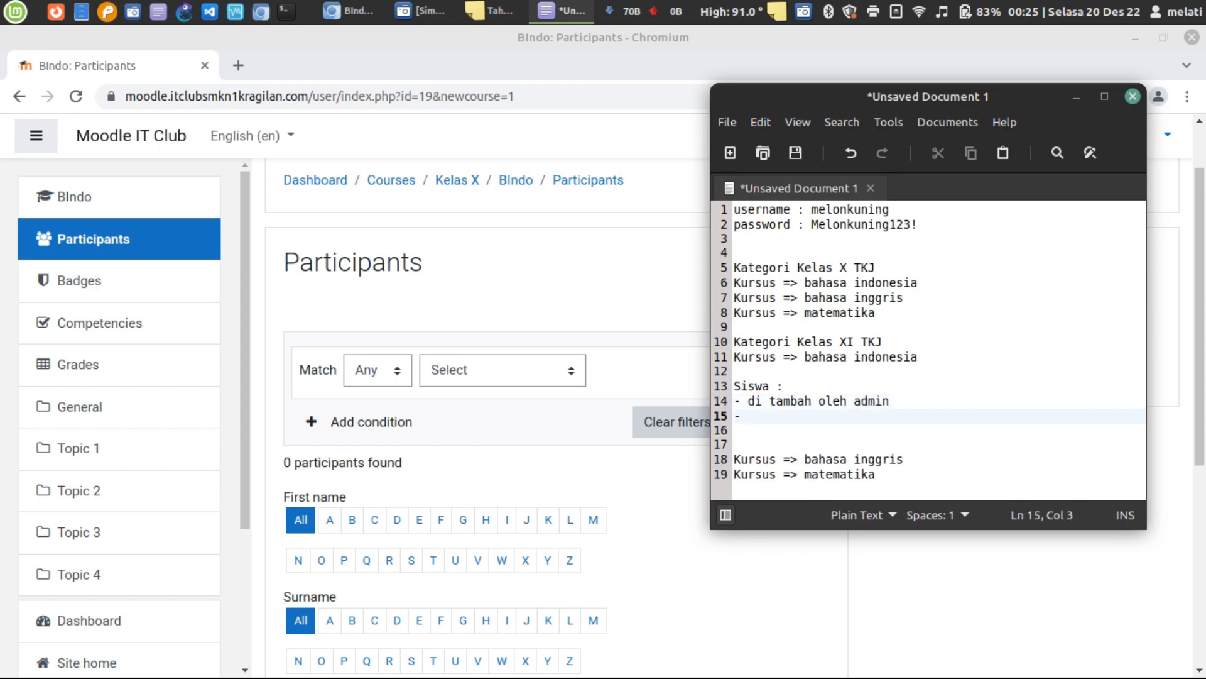
type("ditambah oleh")
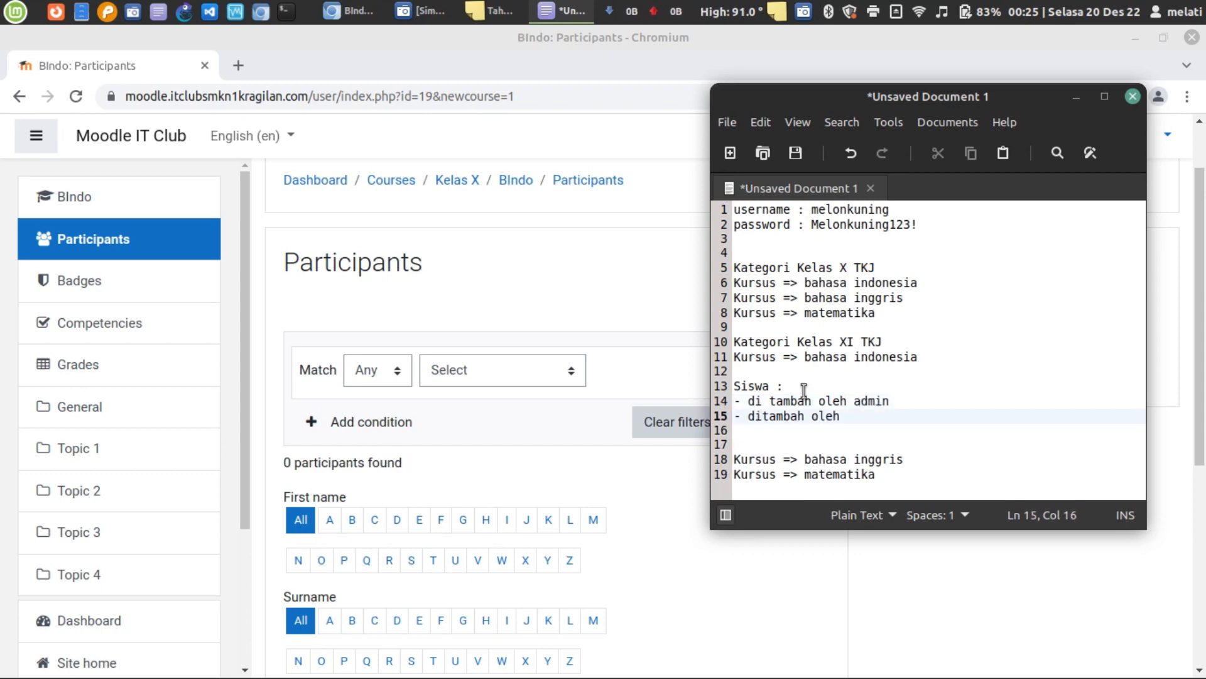
type(" siswa")
- Join 'di tambah' into 'ditambah' on the admin line and return to Moodle's participants page
left_click(783, 402)
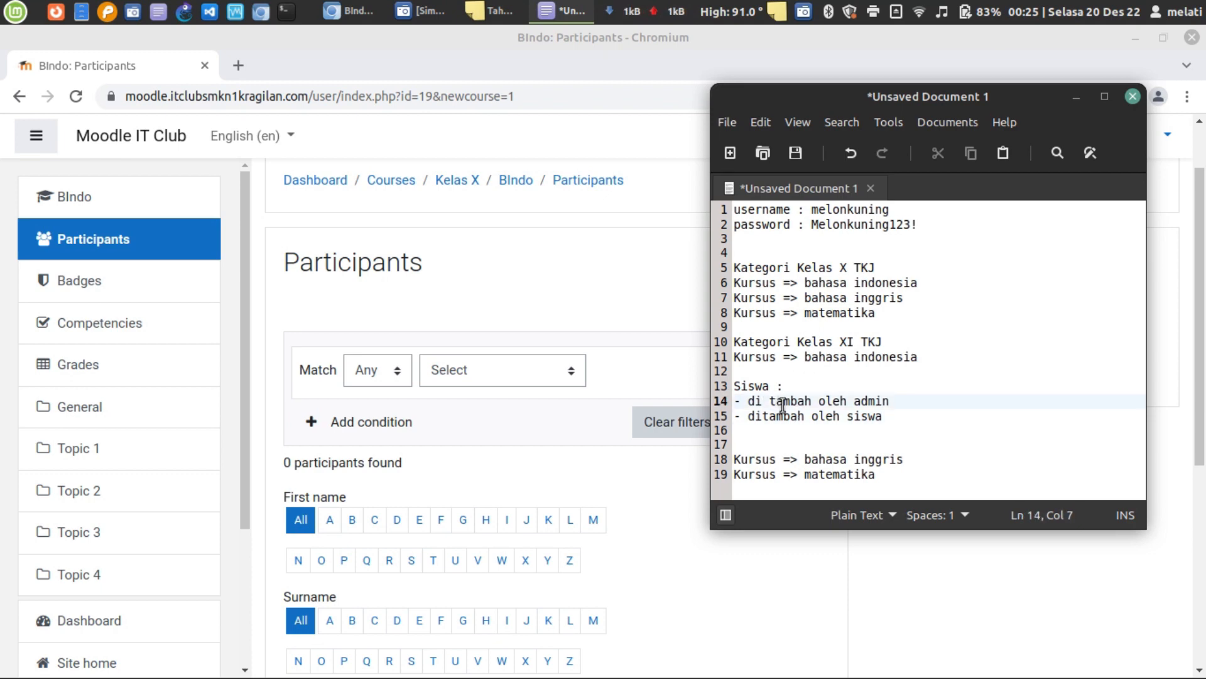
key("BackSpace")
key("BackSpace")
type("t")
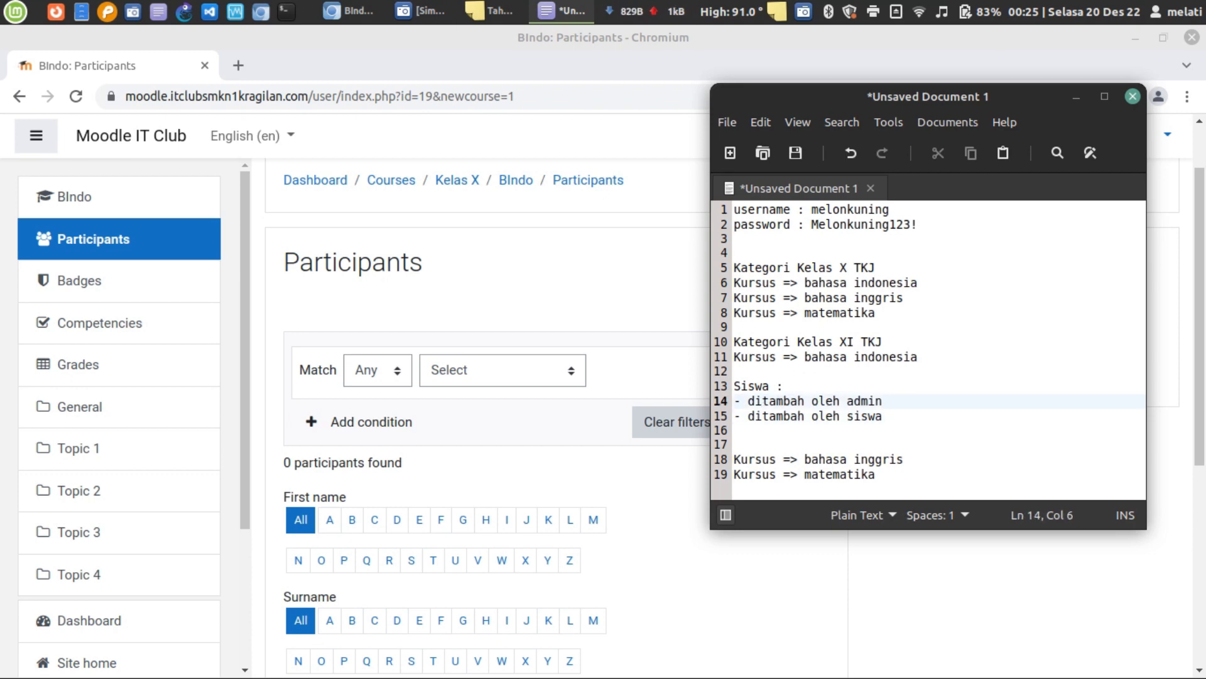
triple_click(782, 402)
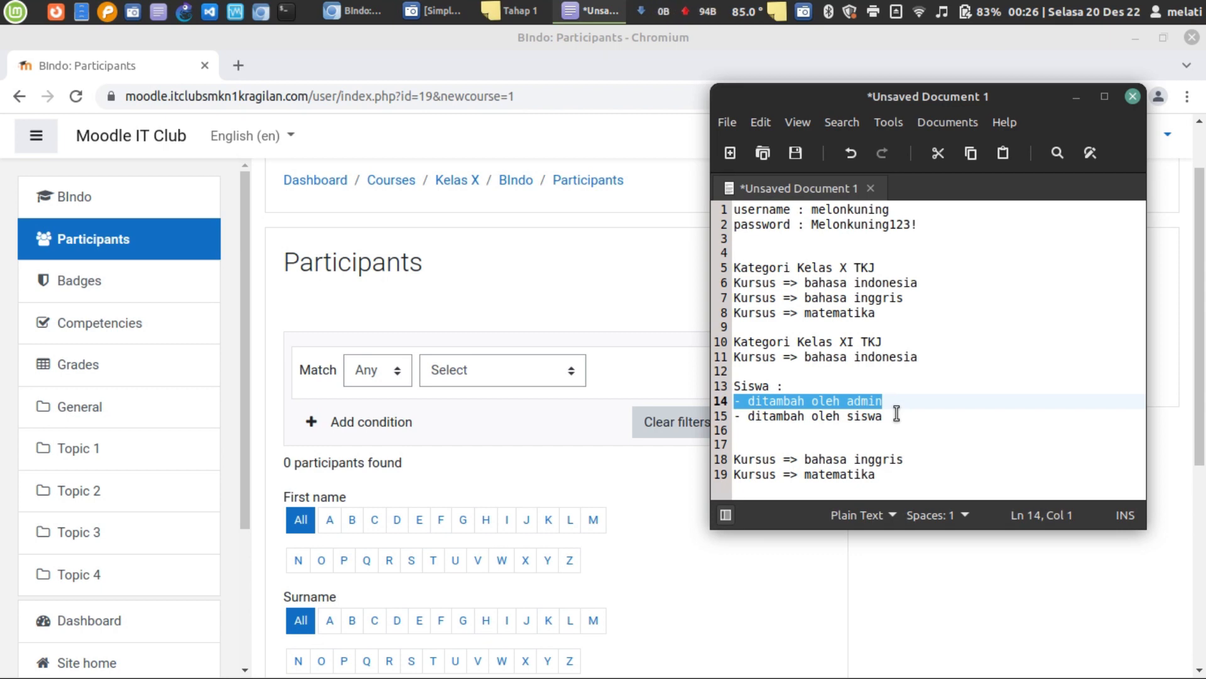
left_click(534, 286)
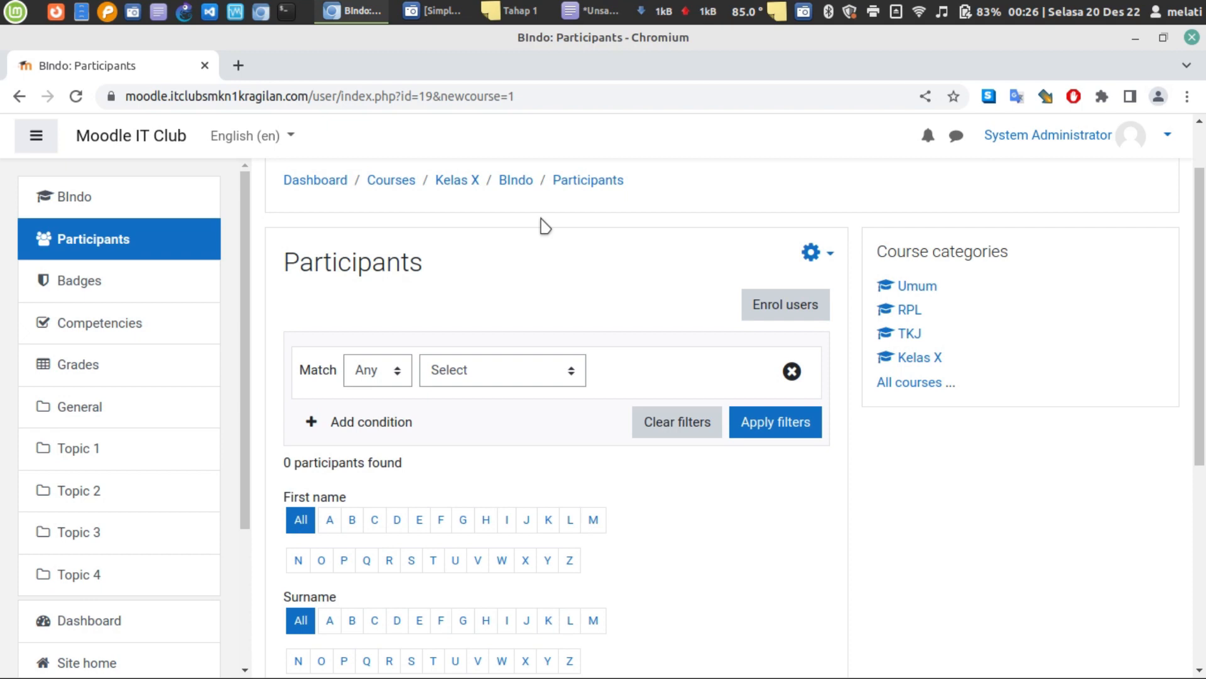
- Try setting the participants filter to match All conditions
scroll(636, 298, "down", 6)
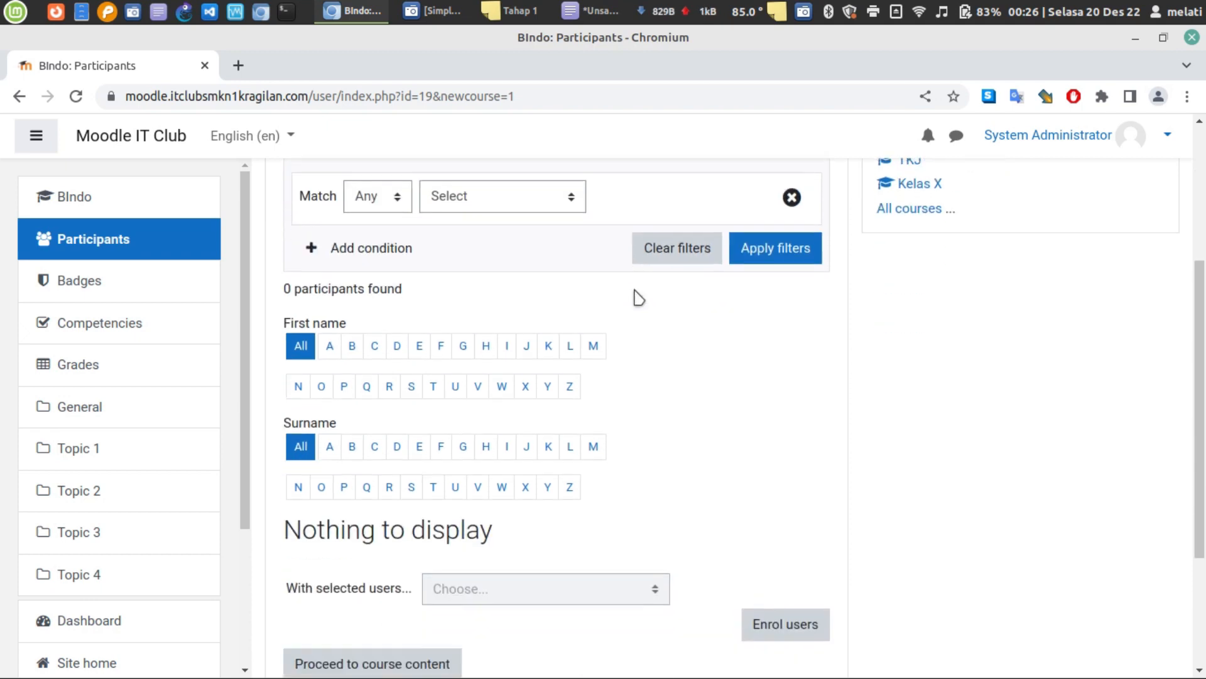
scroll(638, 292, "up", 6)
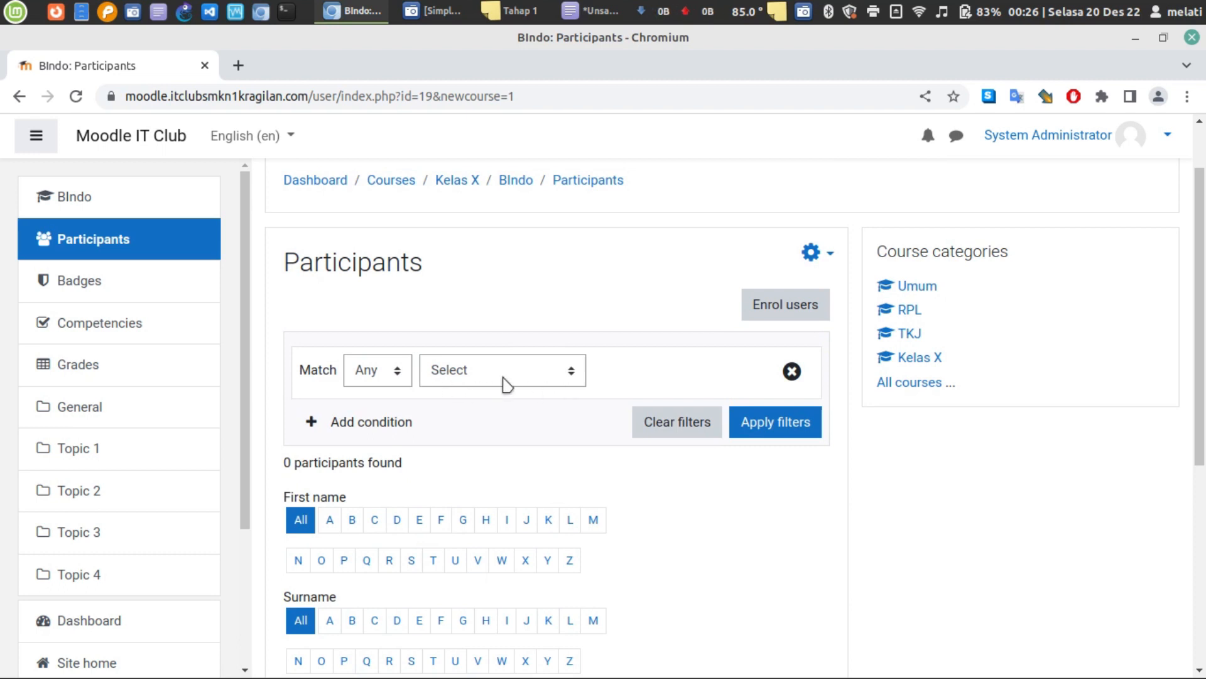
left_click(504, 380)
left_click(505, 381)
left_click(402, 370)
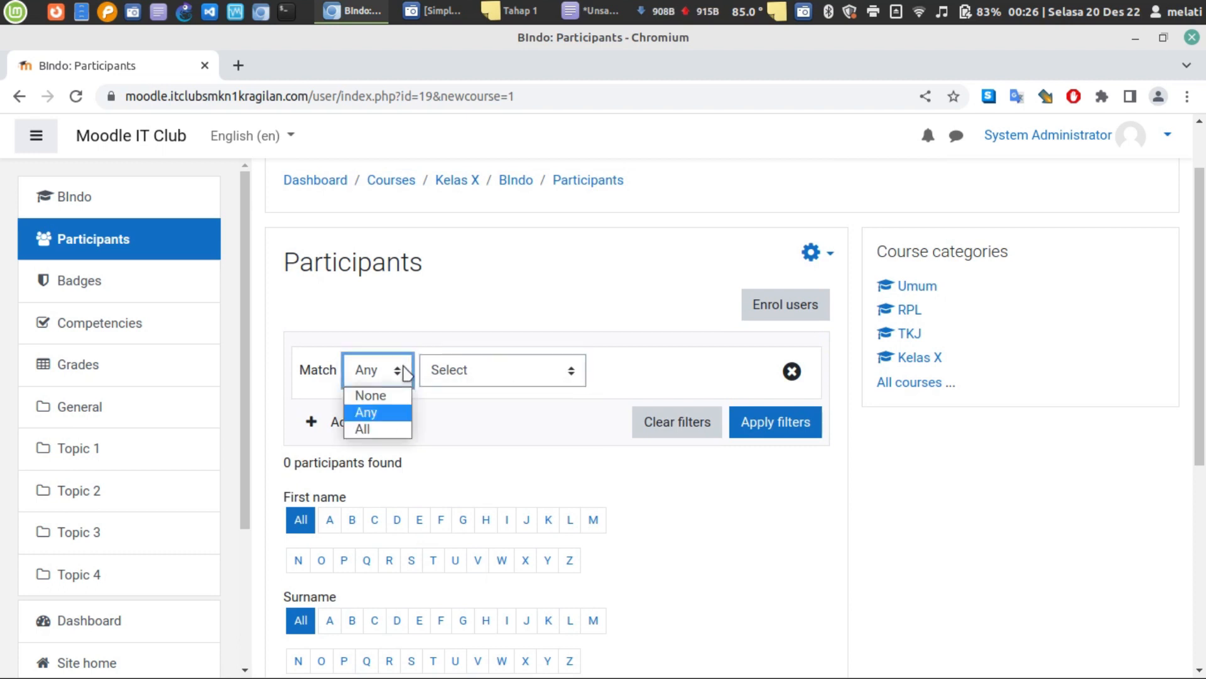
left_click(379, 430)
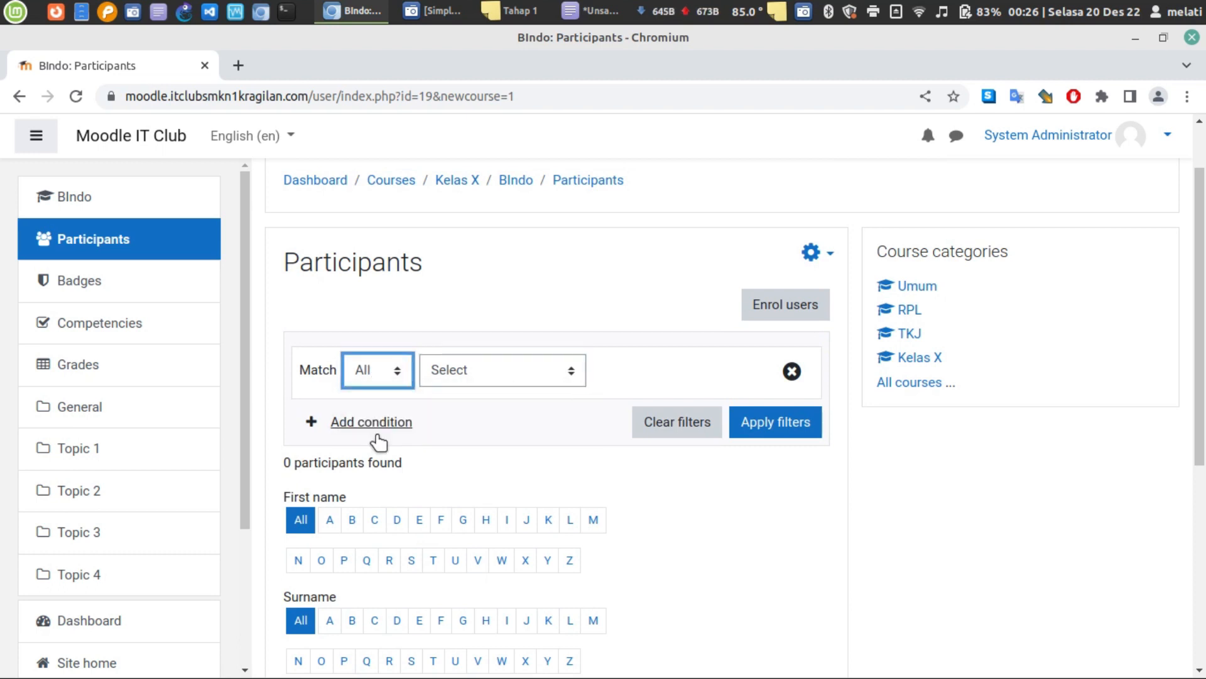
left_click(793, 434)
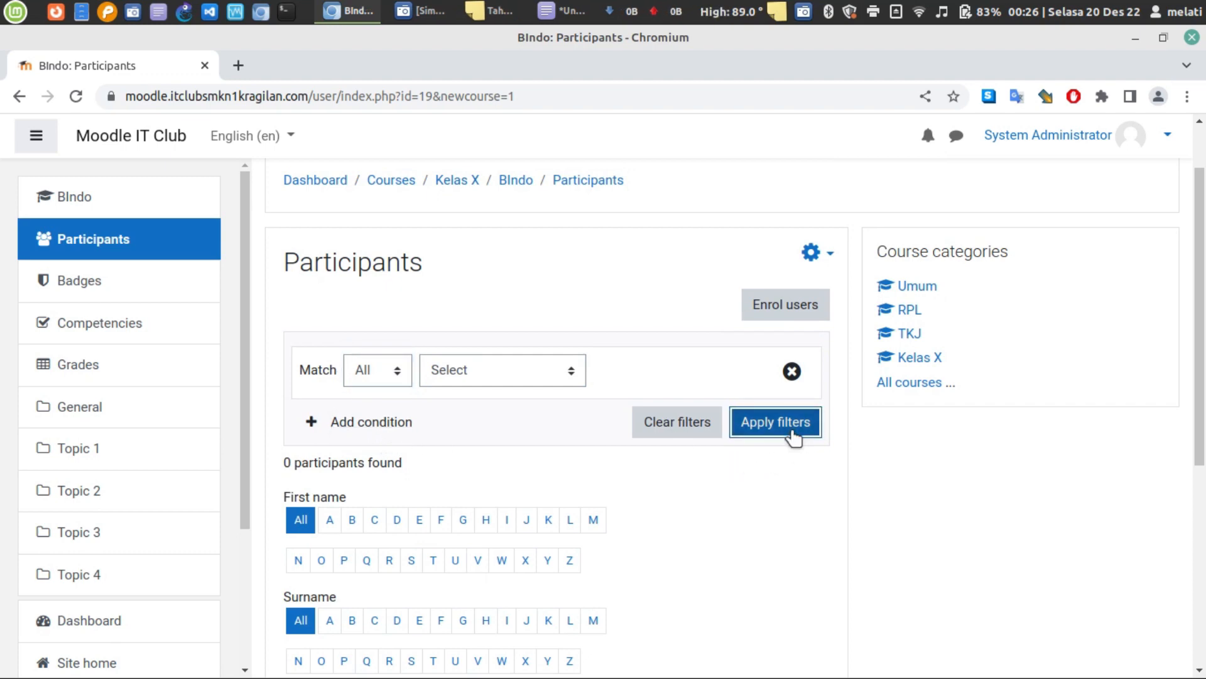
- Reload the Participants page and confirm it still reports 0 participants
scroll(793, 436, "down", 5)
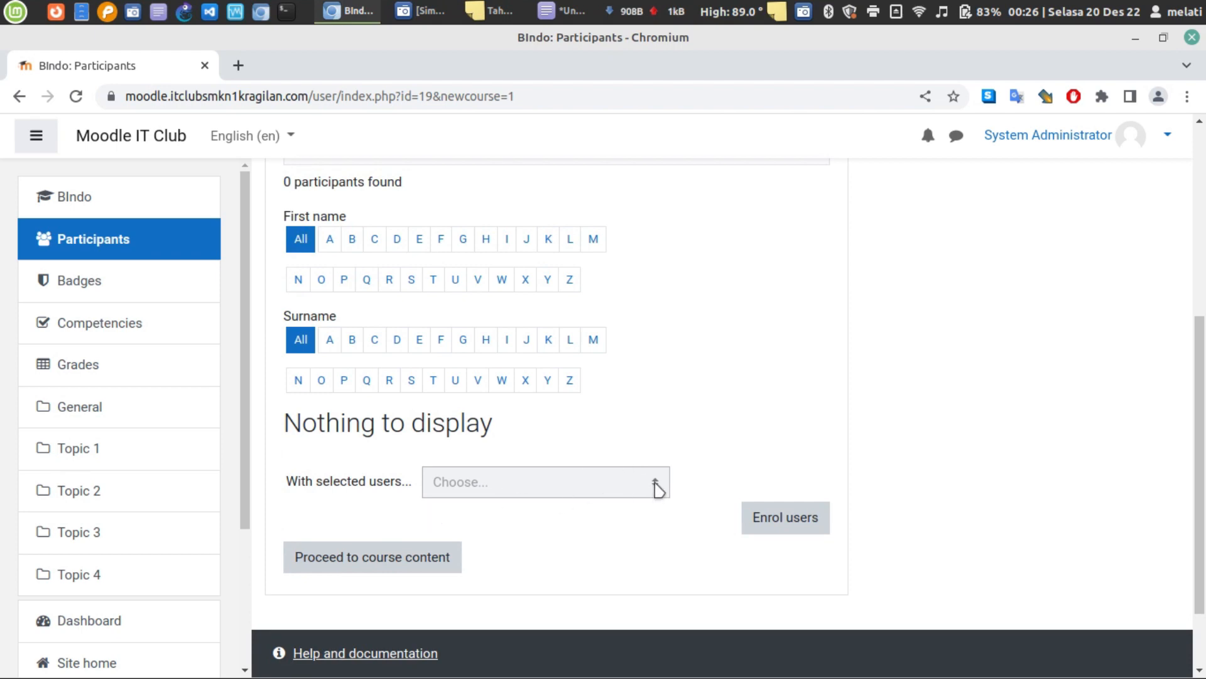
scroll(449, 430, "up", 5)
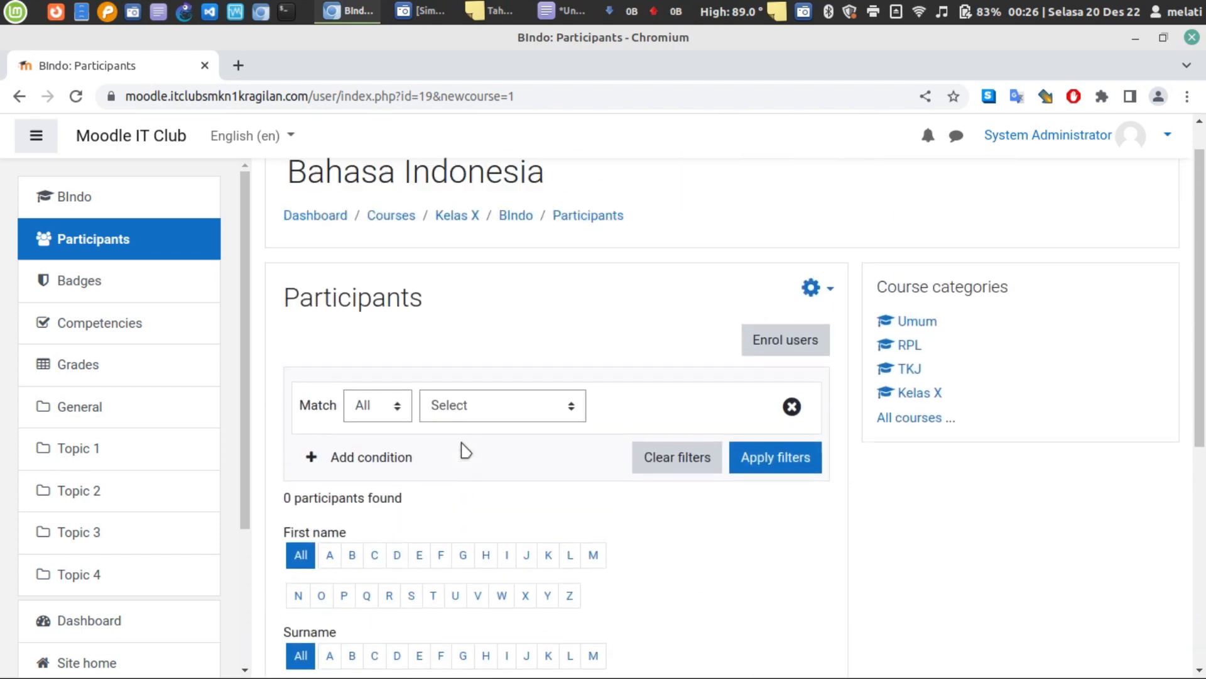
left_click(76, 97)
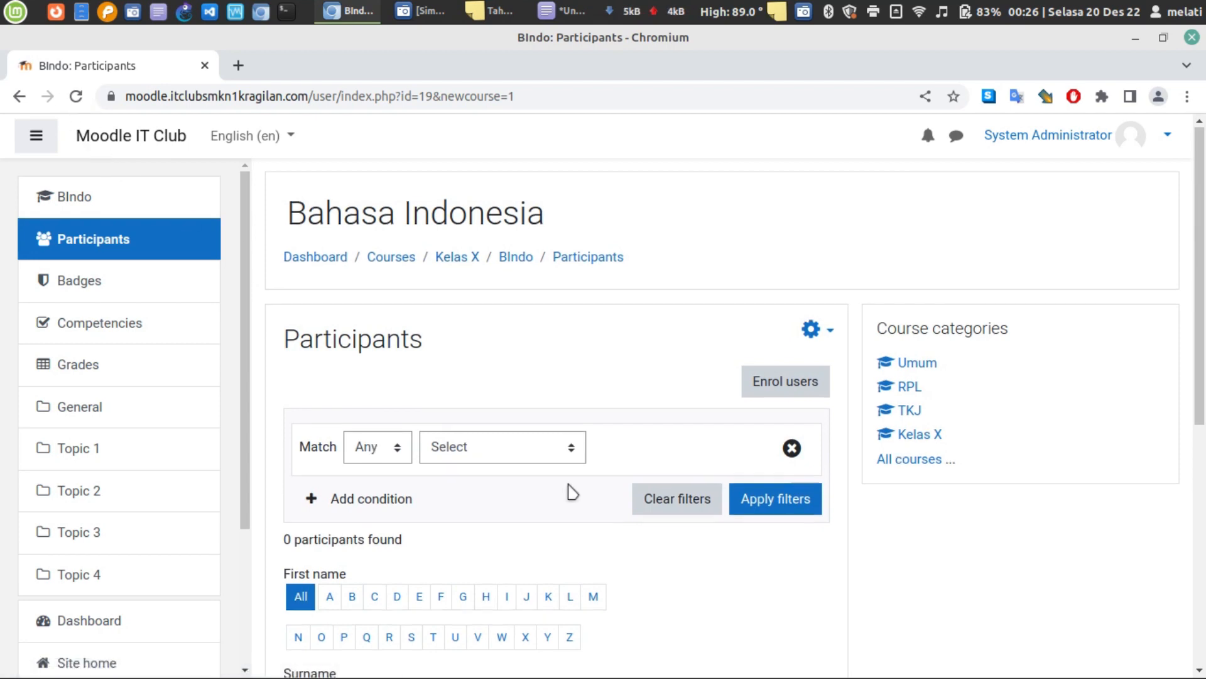
scroll(568, 490, "down", 5)
scroll(567, 492, "up", 5)
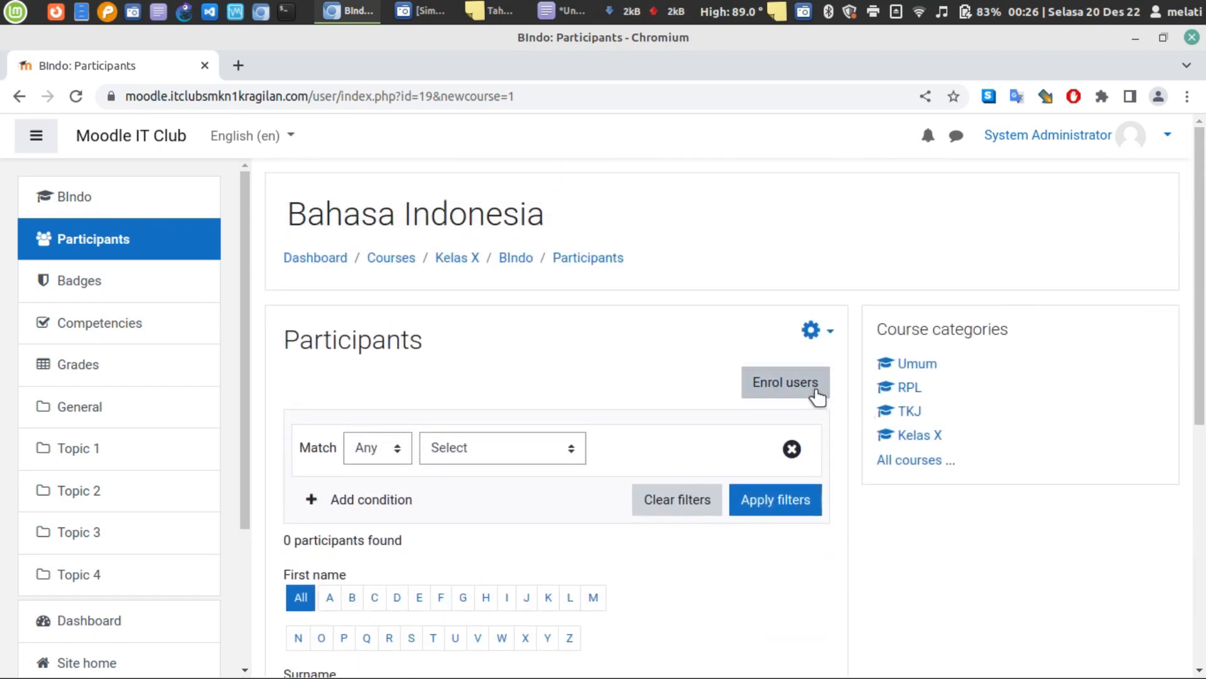
- Open the Enrol users form with Student as the role to assign
left_click(814, 390)
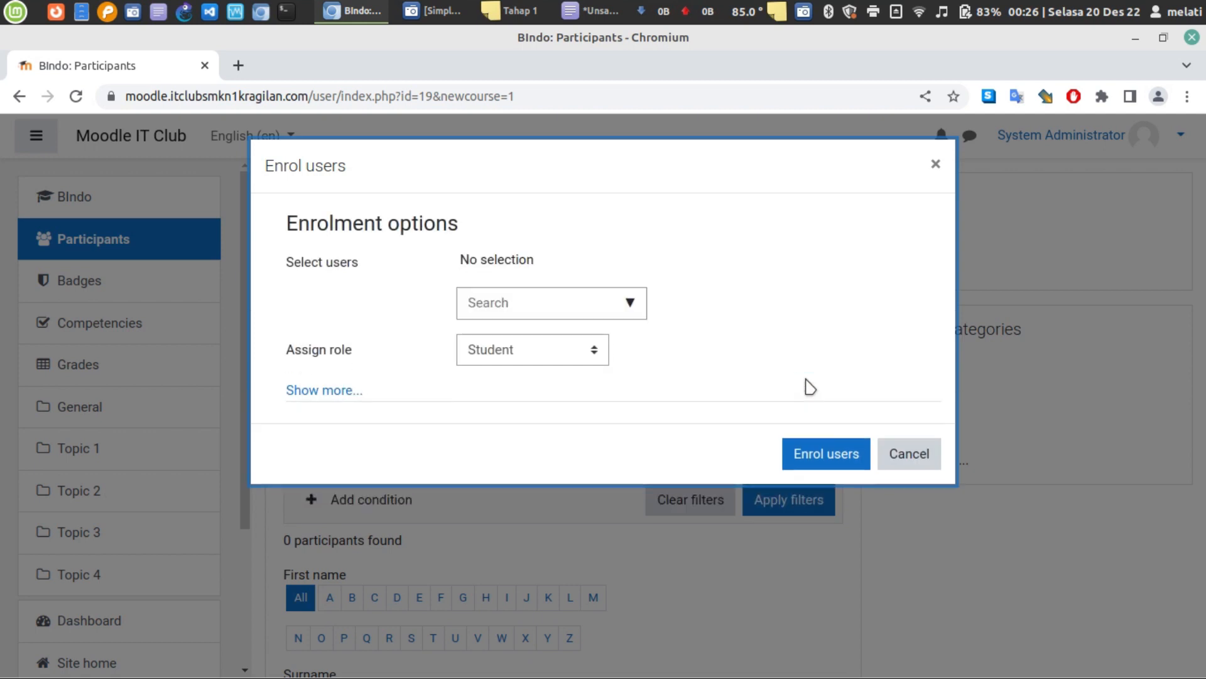
left_click(587, 351)
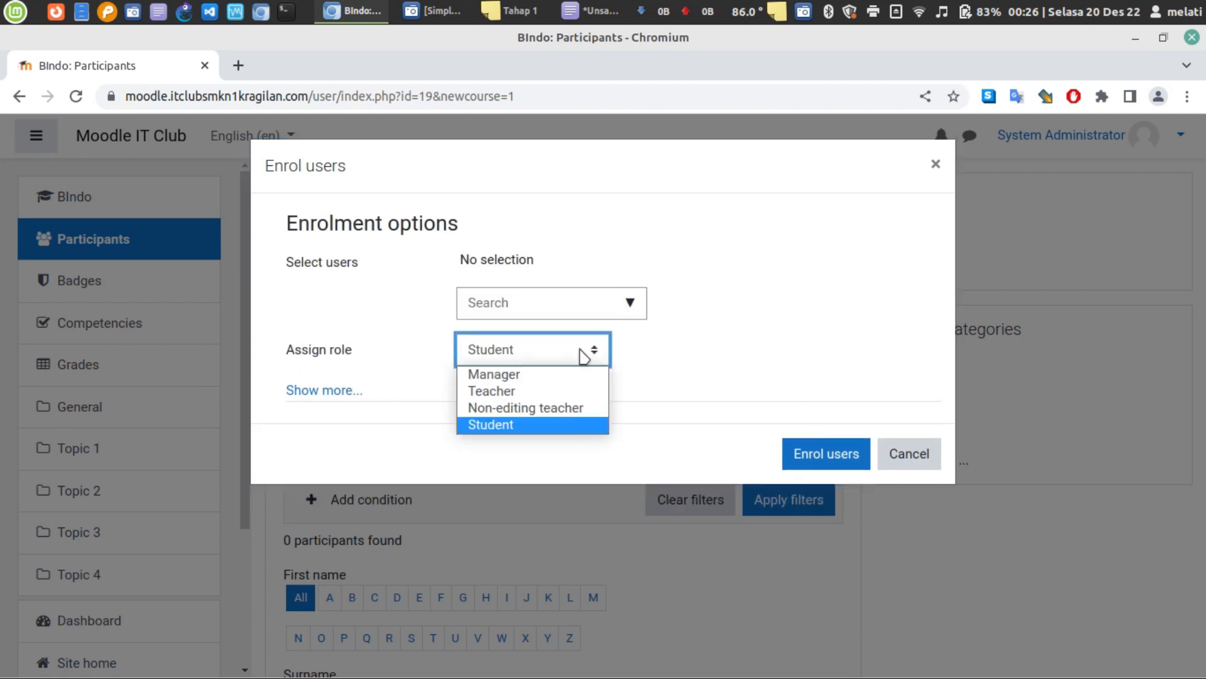
left_click(584, 350)
left_click(334, 391)
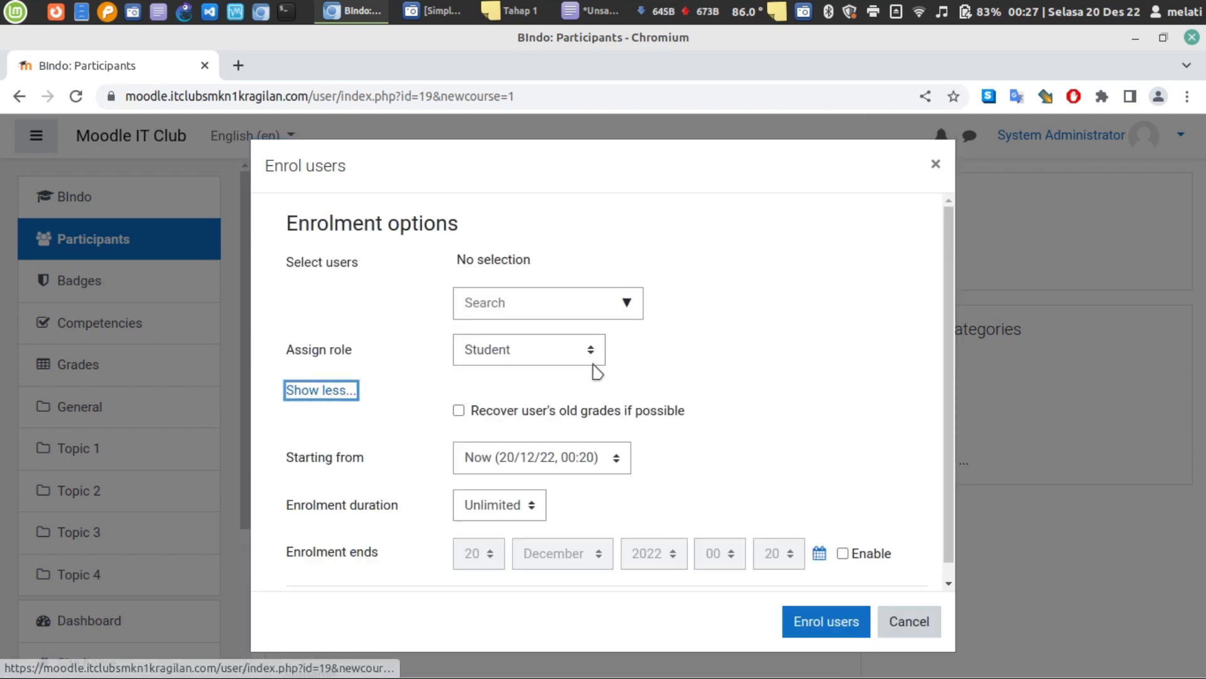
- Search the user list for 'melon' and add the matching user to the selection
left_click(599, 301)
left_click(630, 307)
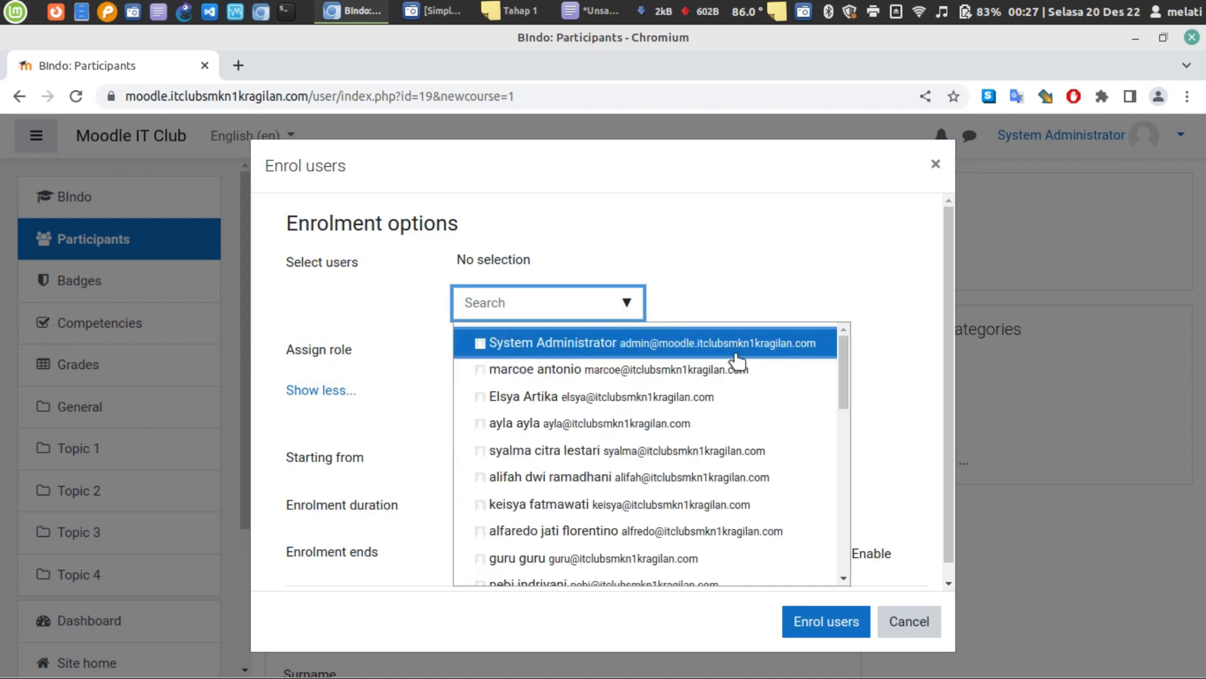
scroll(706, 424, "down", 3)
scroll(704, 426, "down", 5)
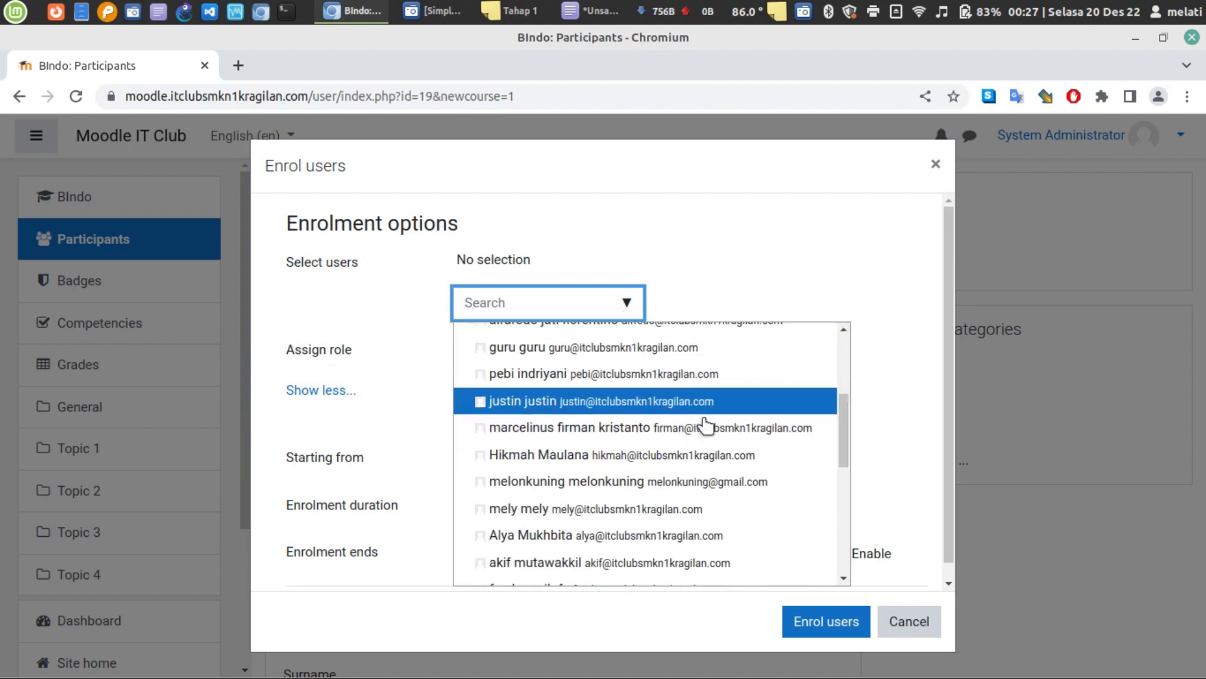
scroll(694, 437, "up", 2)
left_click(735, 242)
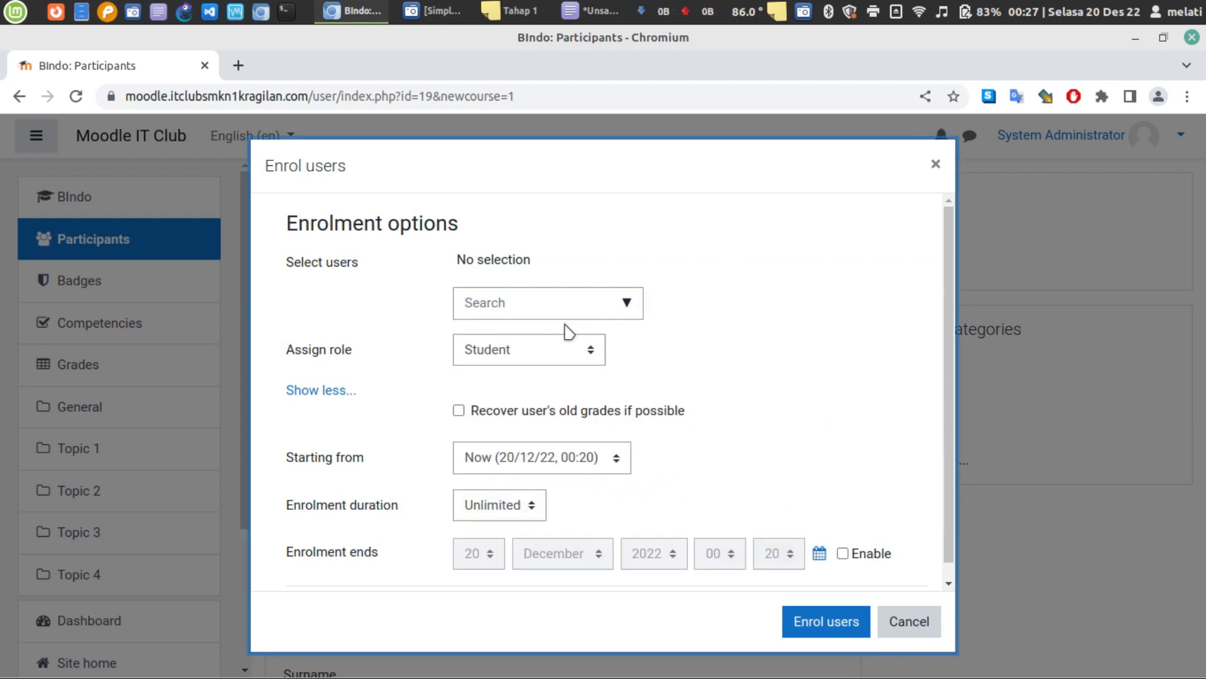
left_click(624, 314)
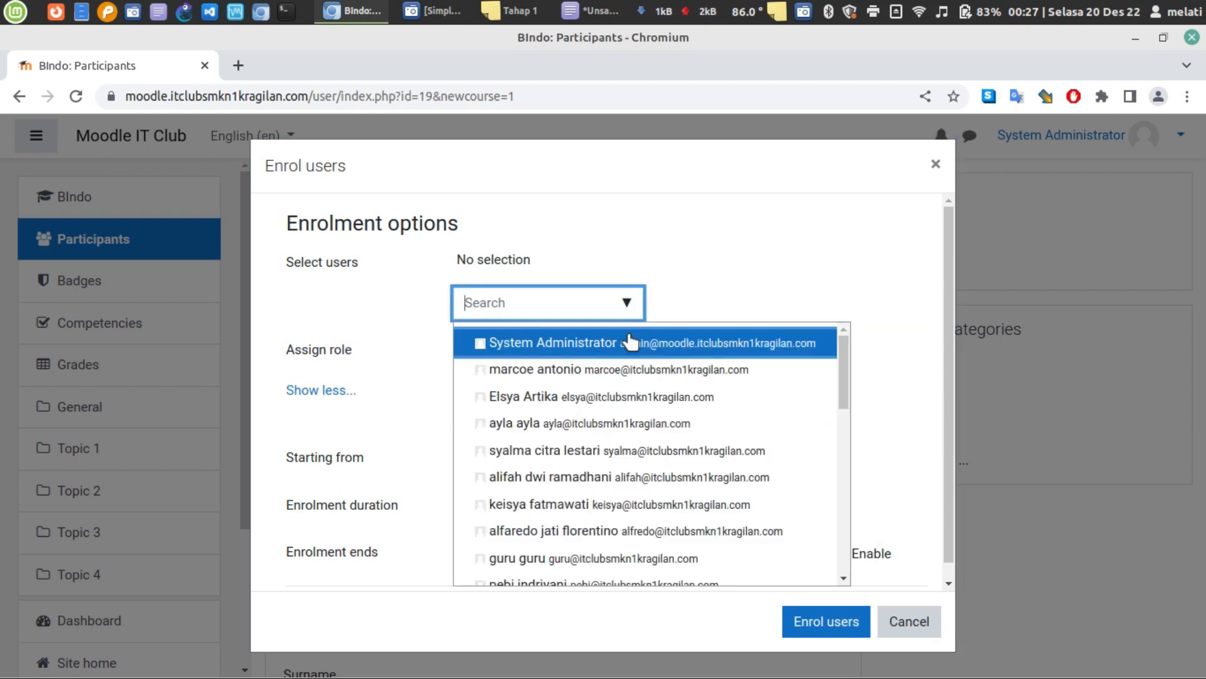
type("m")
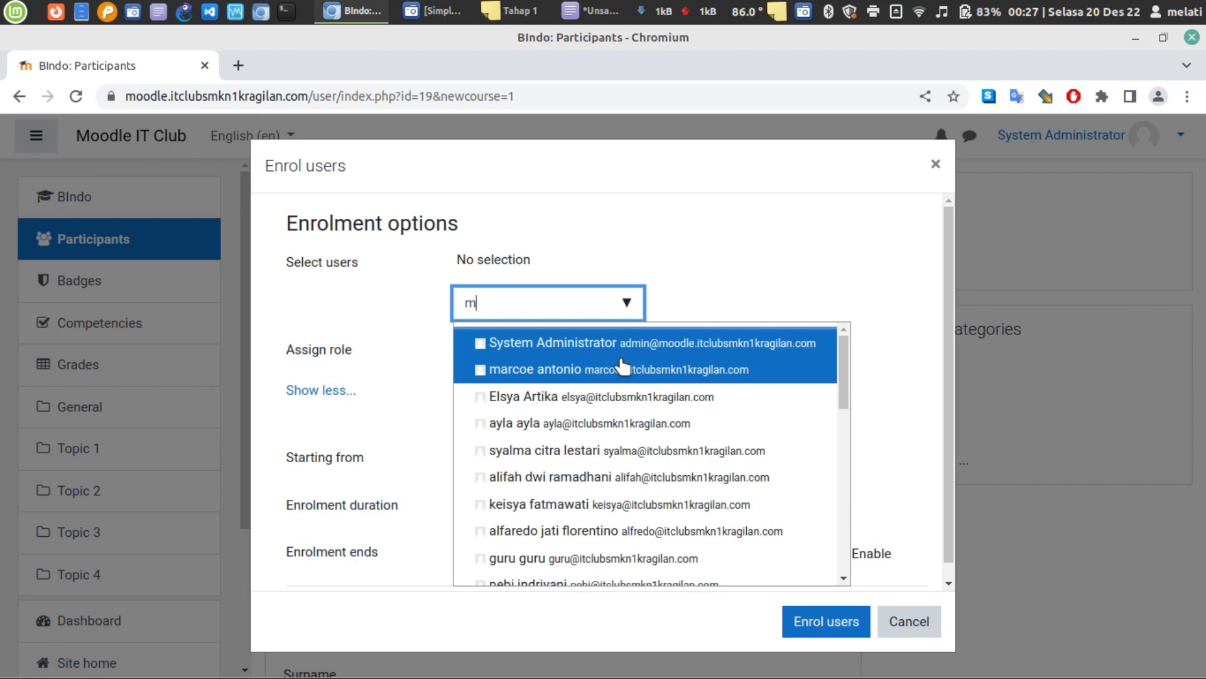
type("e")
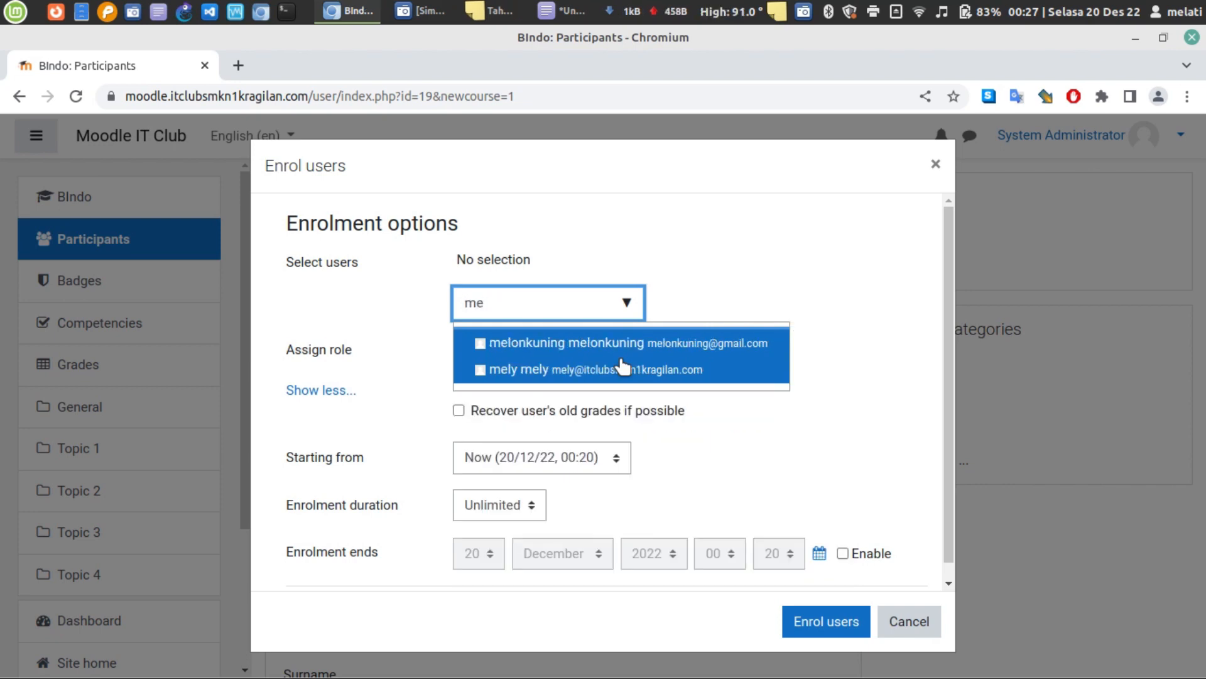
type("lon")
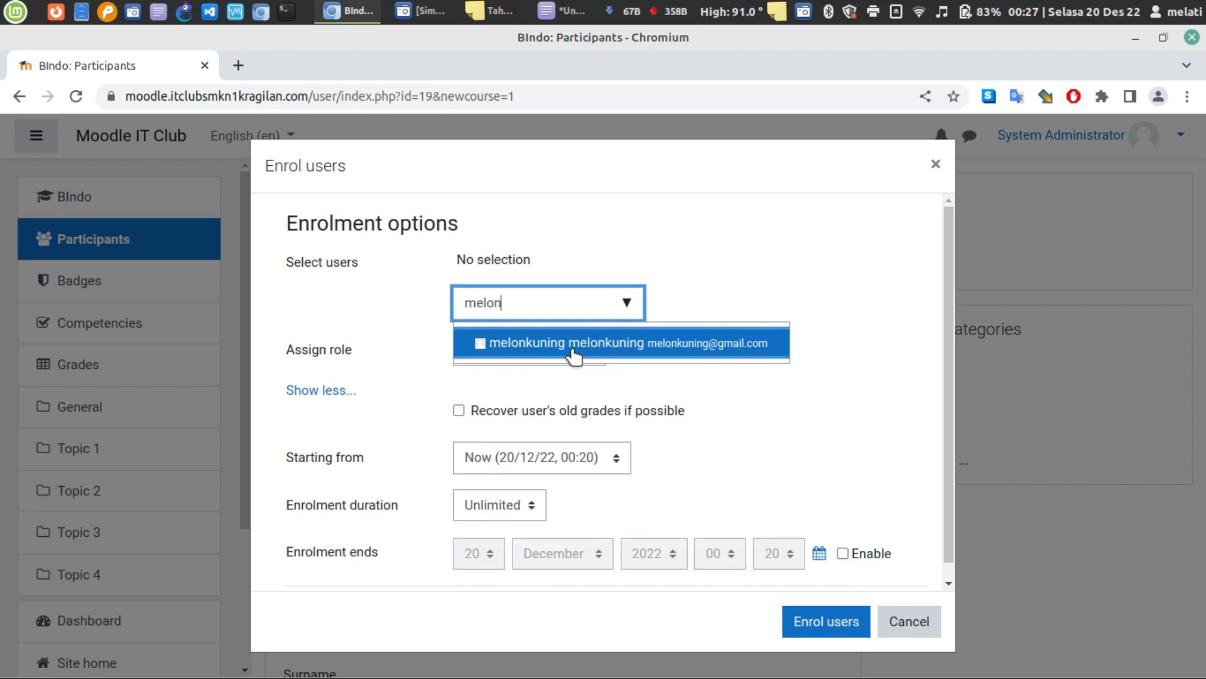
left_click(577, 343)
left_click(764, 316)
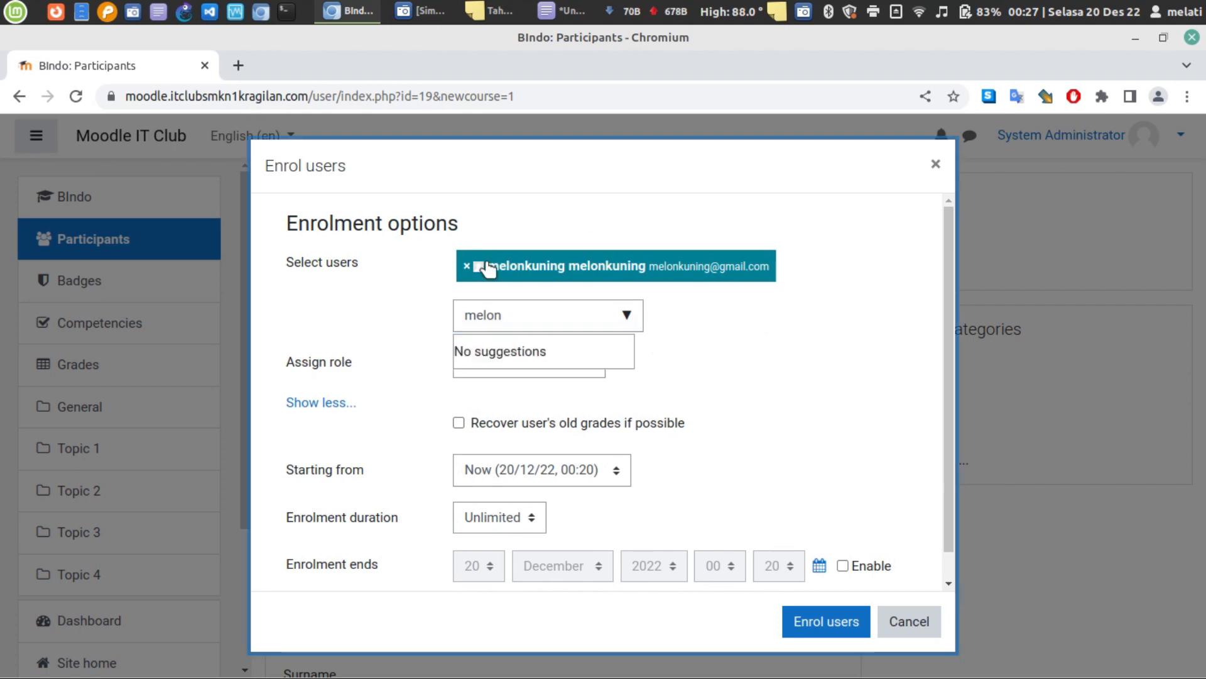
left_click(627, 316)
left_click(658, 394)
- Keep the Student role and enrol the selected user, giving 1 participant
left_click(597, 367)
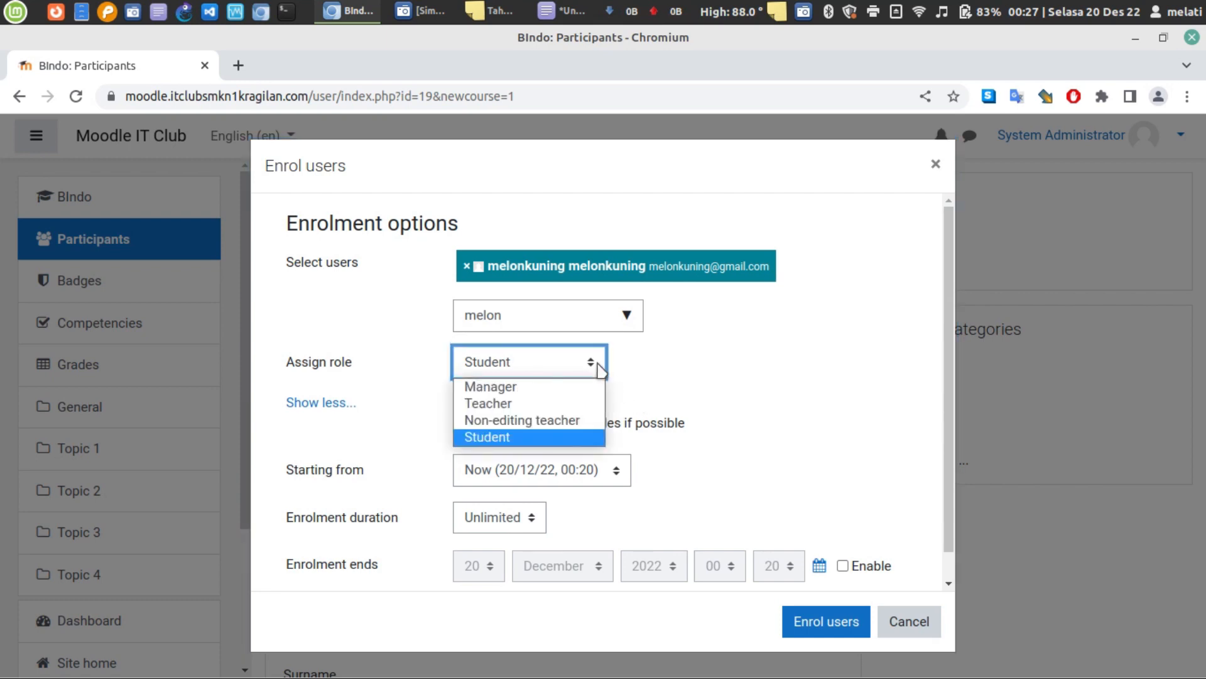
left_click(597, 364)
left_click(742, 338)
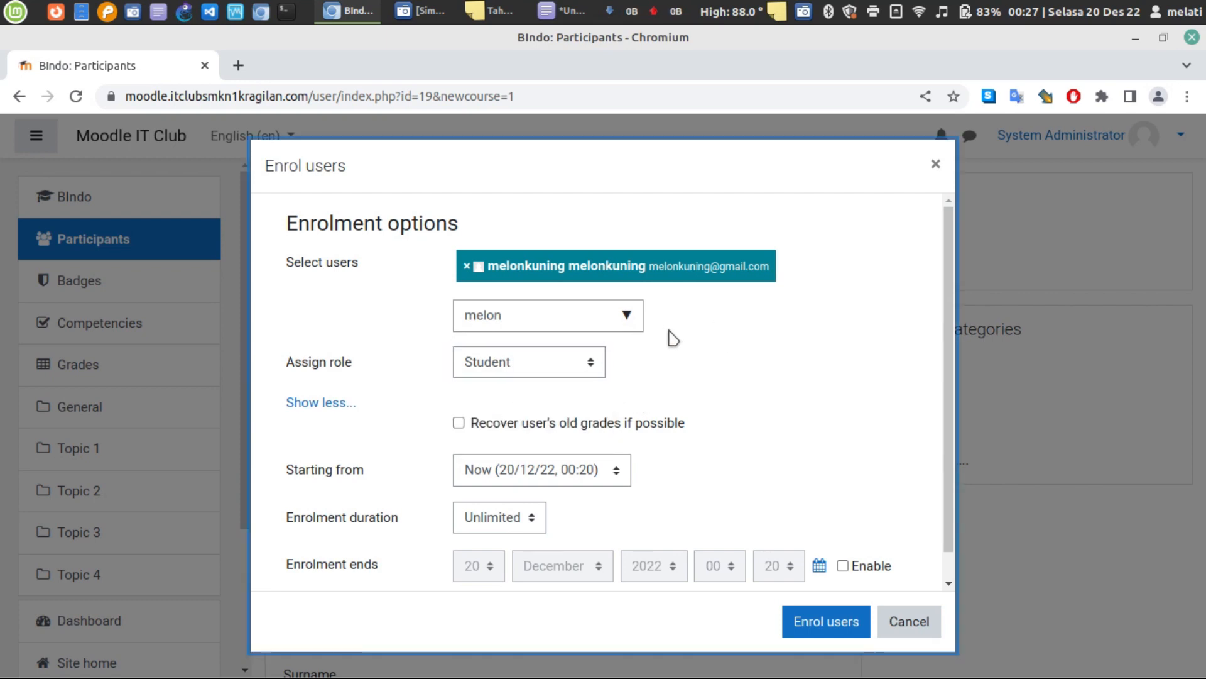
scroll(671, 339, "down", 1)
left_click(826, 621)
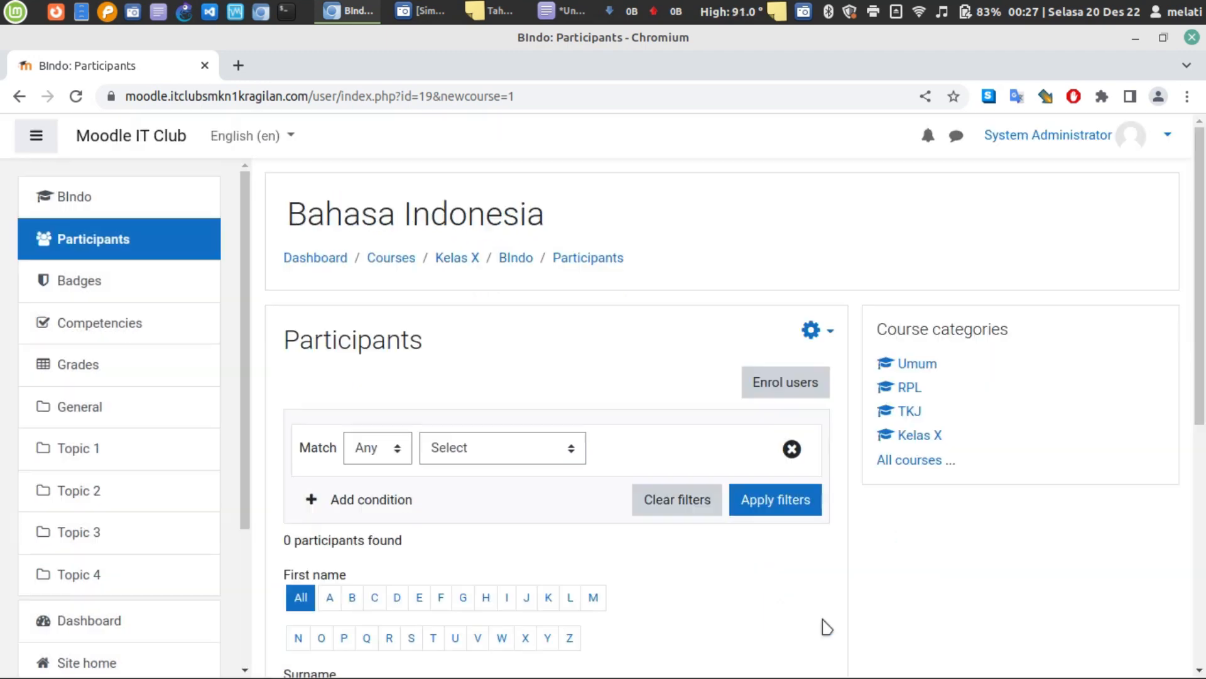
scroll(650, 517, "down", 5)
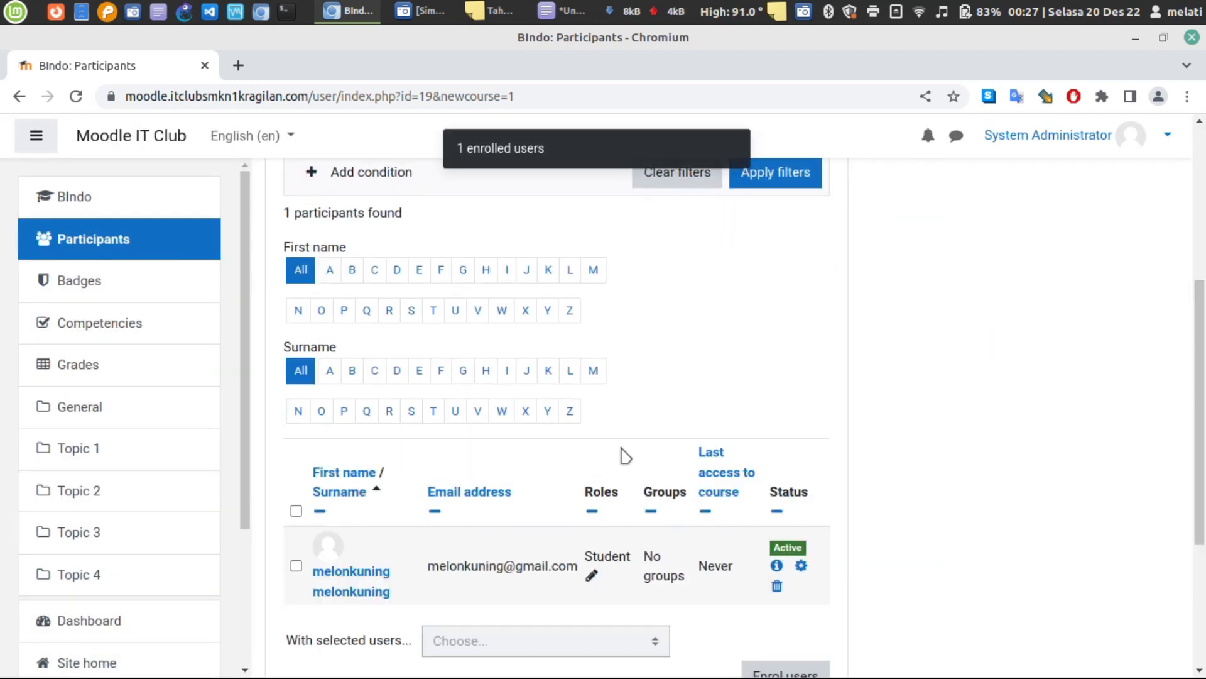
scroll(625, 455, "down", 3)
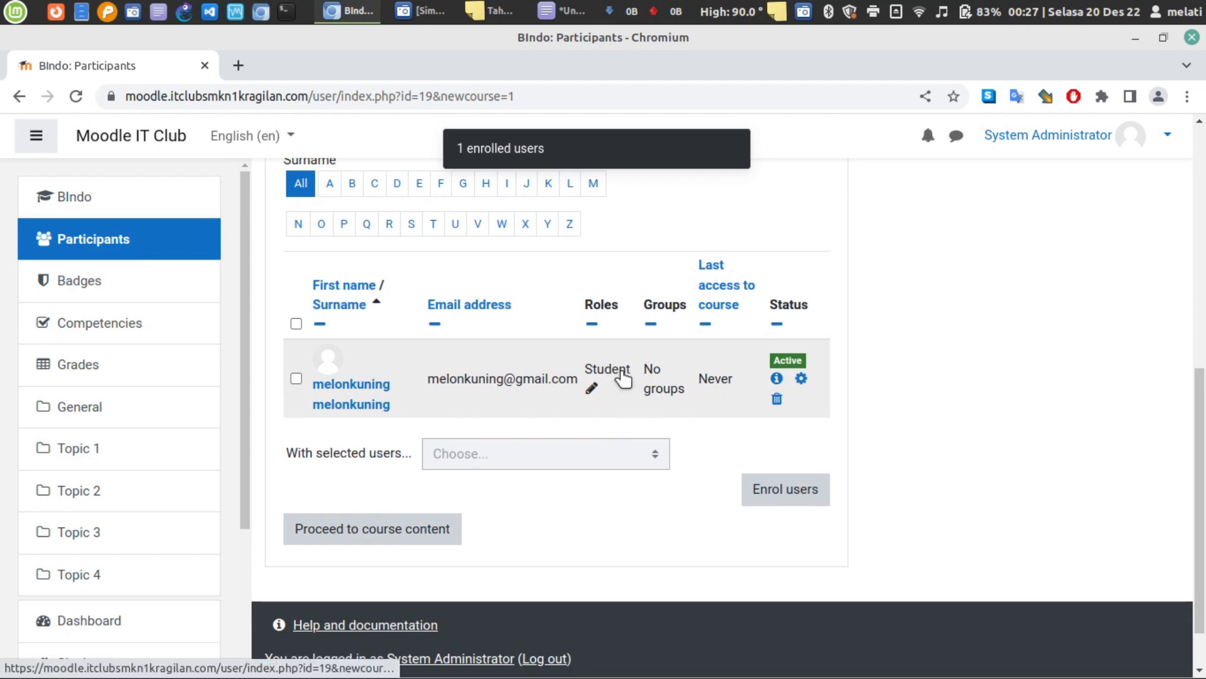
scroll(633, 396, "up", 8)
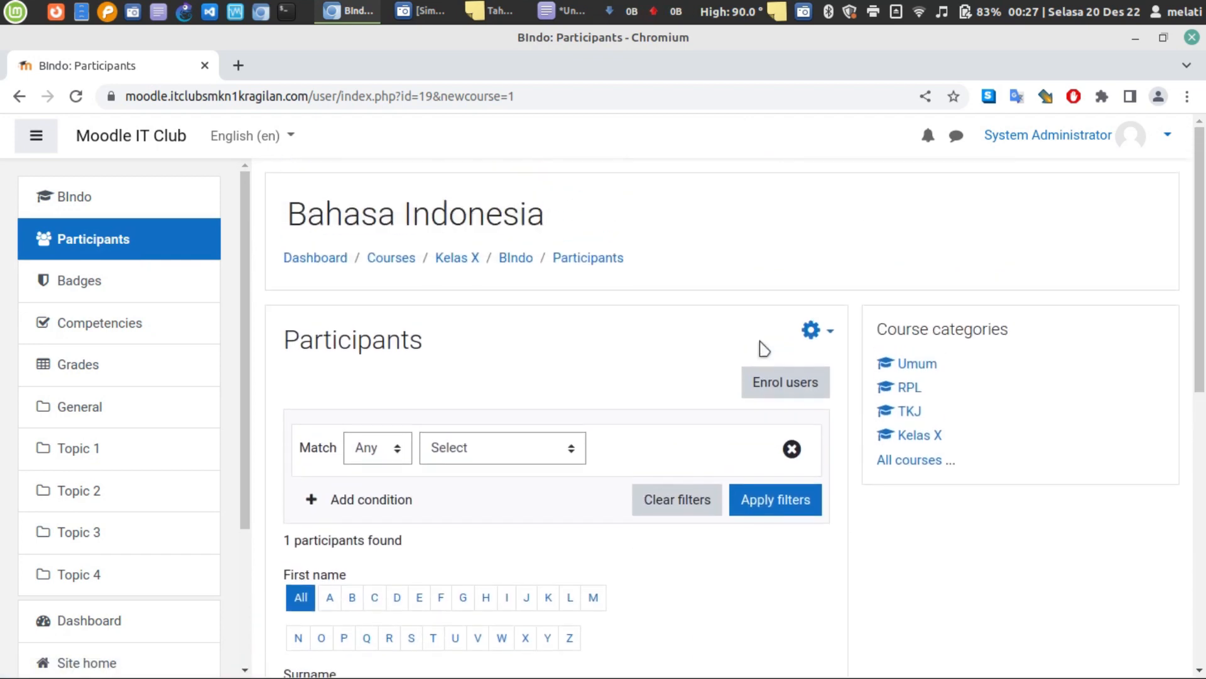
- In the Enrol users form, select two more users for enrolment
left_click(785, 383)
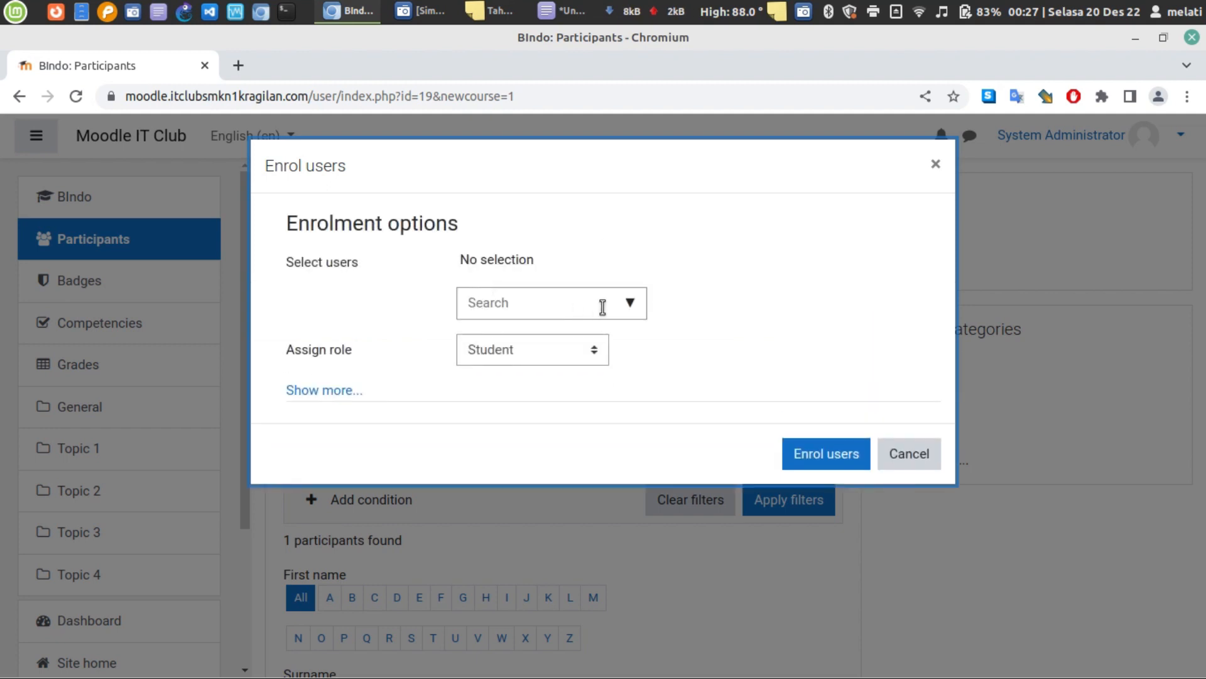
left_click(625, 317)
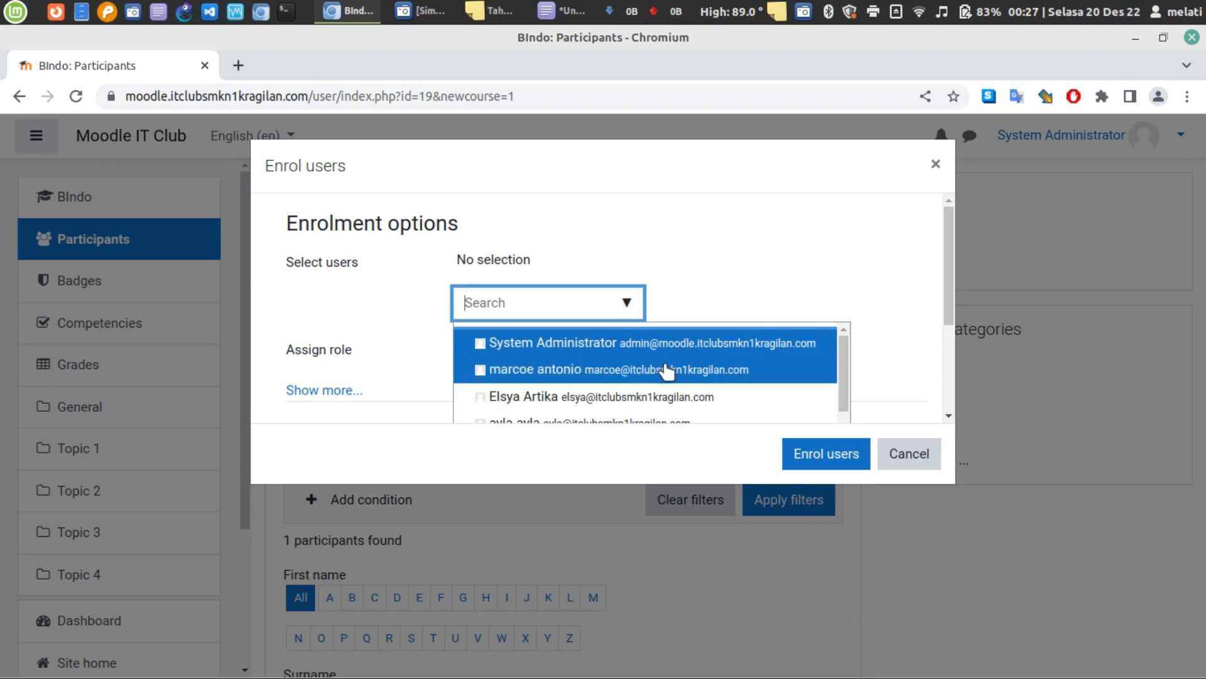
left_click(661, 371)
scroll(622, 361, "down", 3)
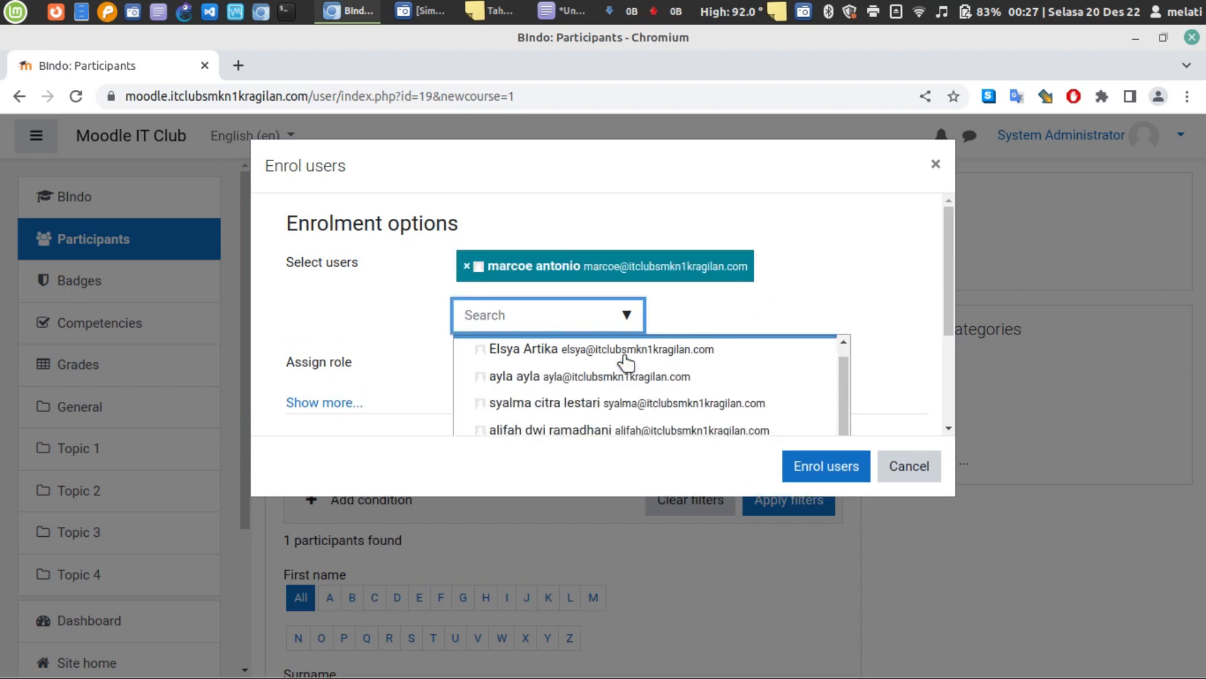
left_click(585, 377)
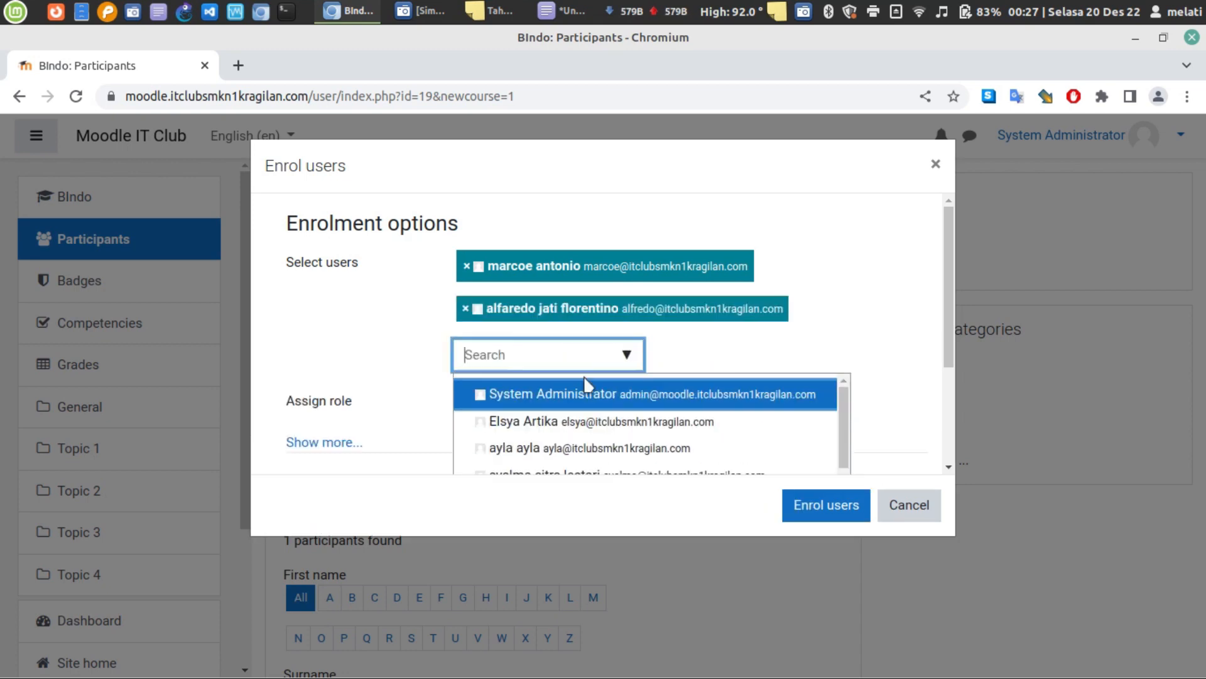
left_click(846, 308)
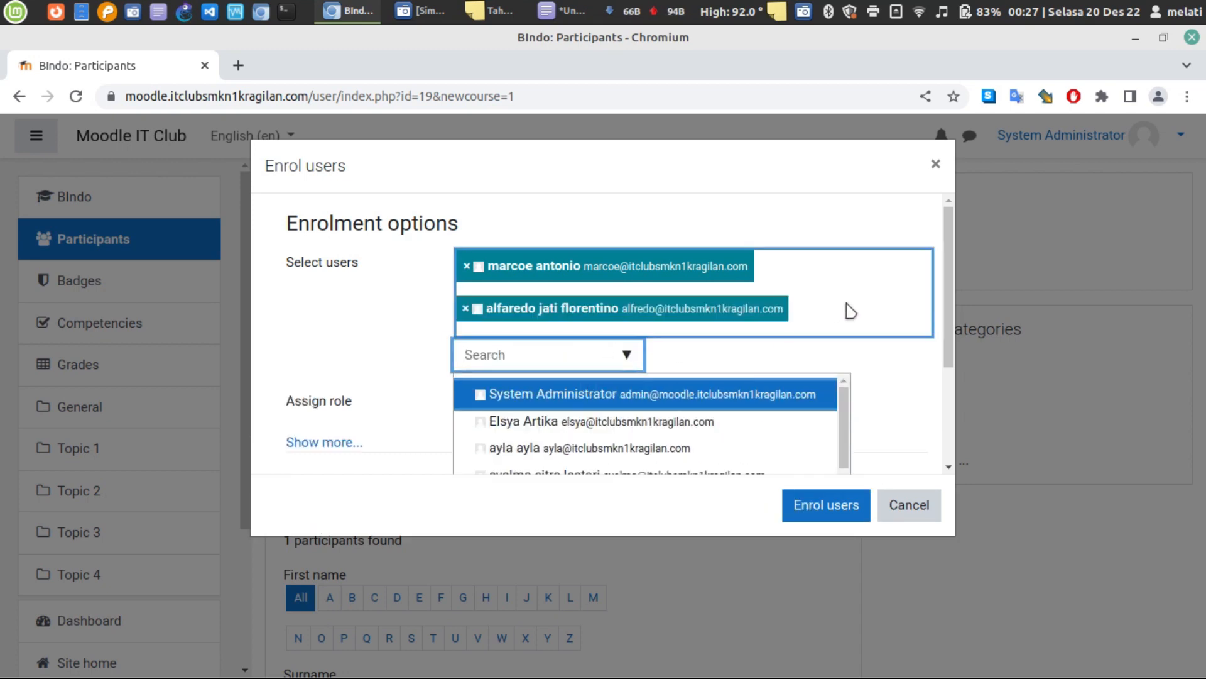
left_click(704, 212)
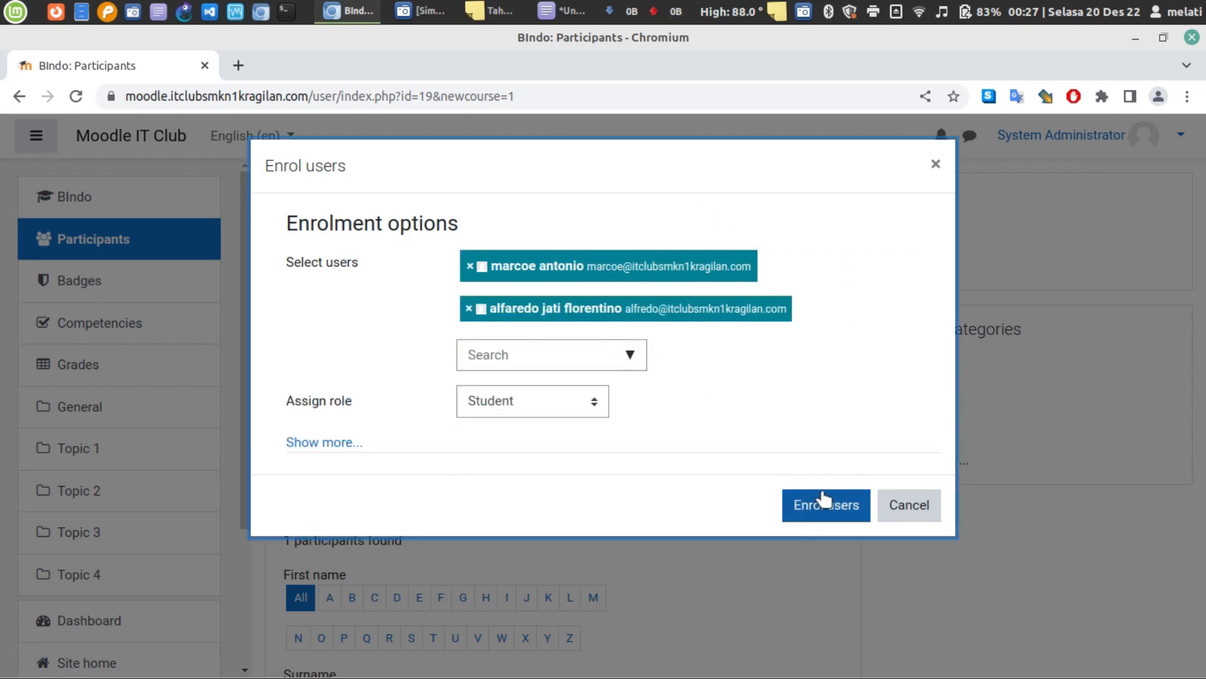
- Enrol both as Students and check the table now lists three participants
left_click(841, 503)
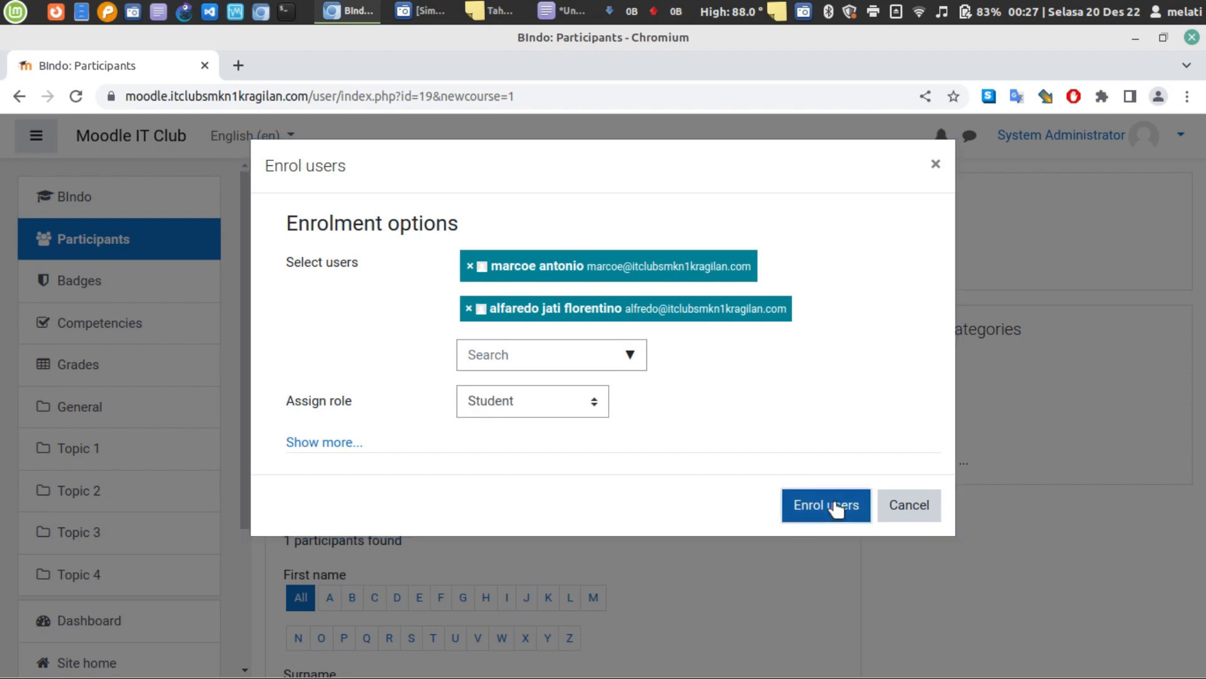
scroll(664, 384, "down", 10)
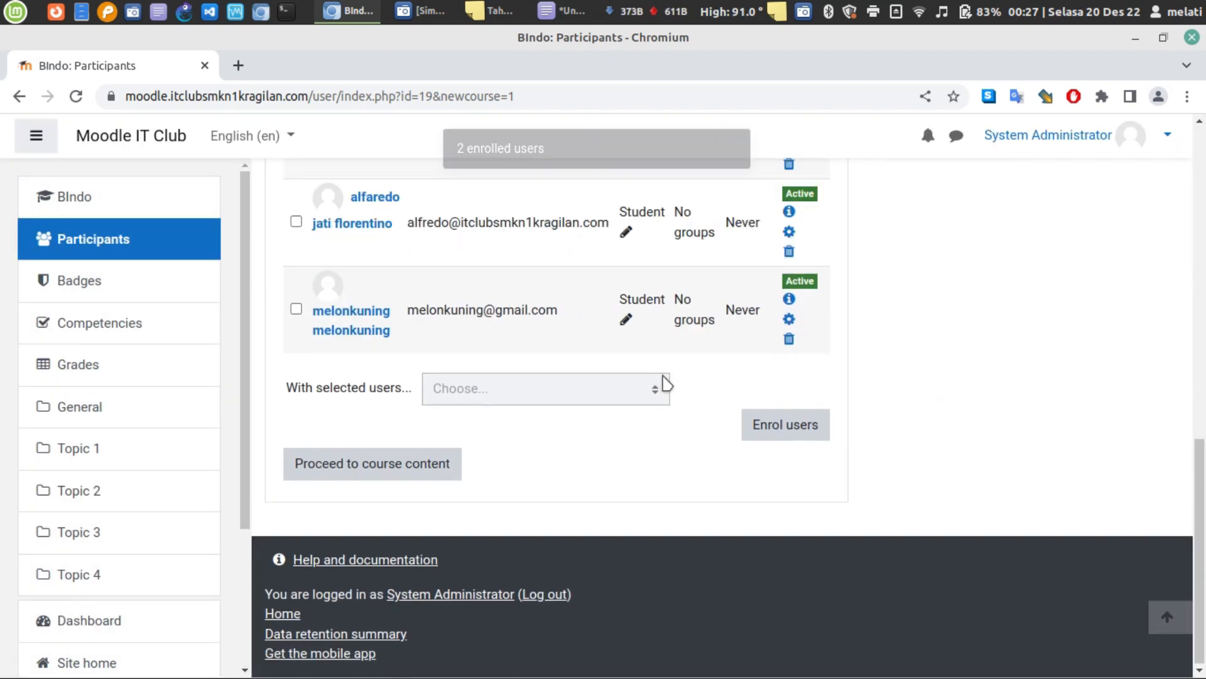
scroll(709, 453, "up", 3)
scroll(714, 461, "up", 3)
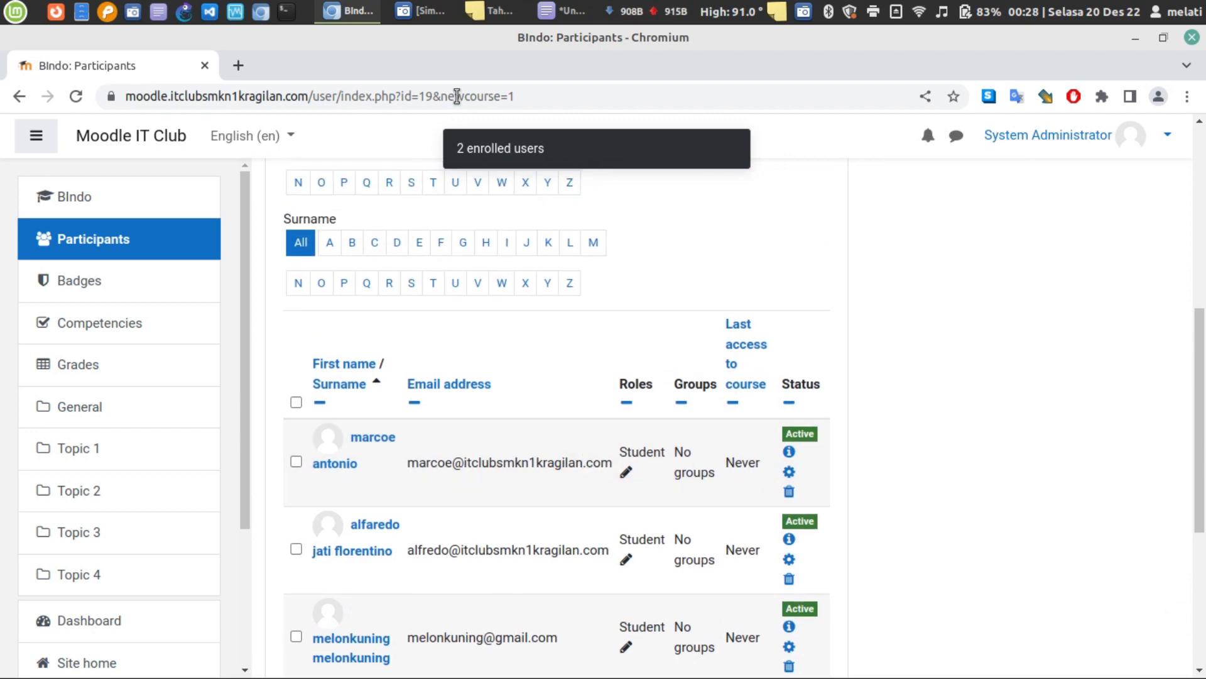
left_click(484, 10)
left_click(484, 10)
left_click(555, 9)
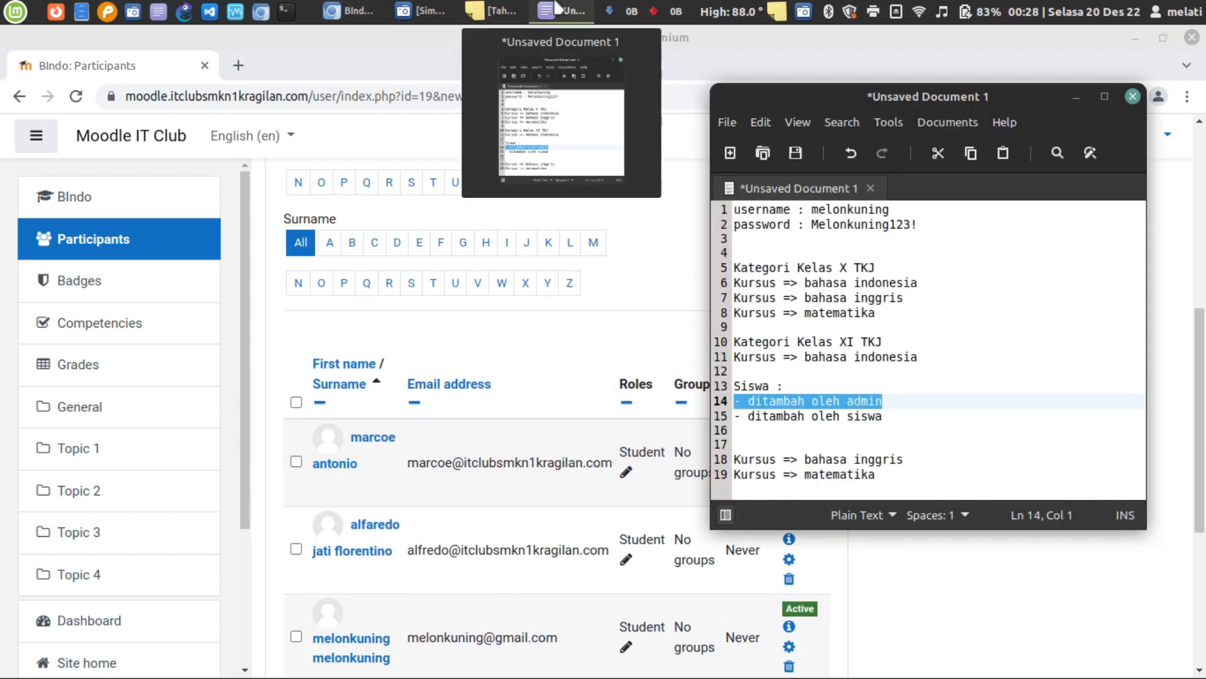
left_click(554, 9)
left_click(554, 9)
left_click(849, 431)
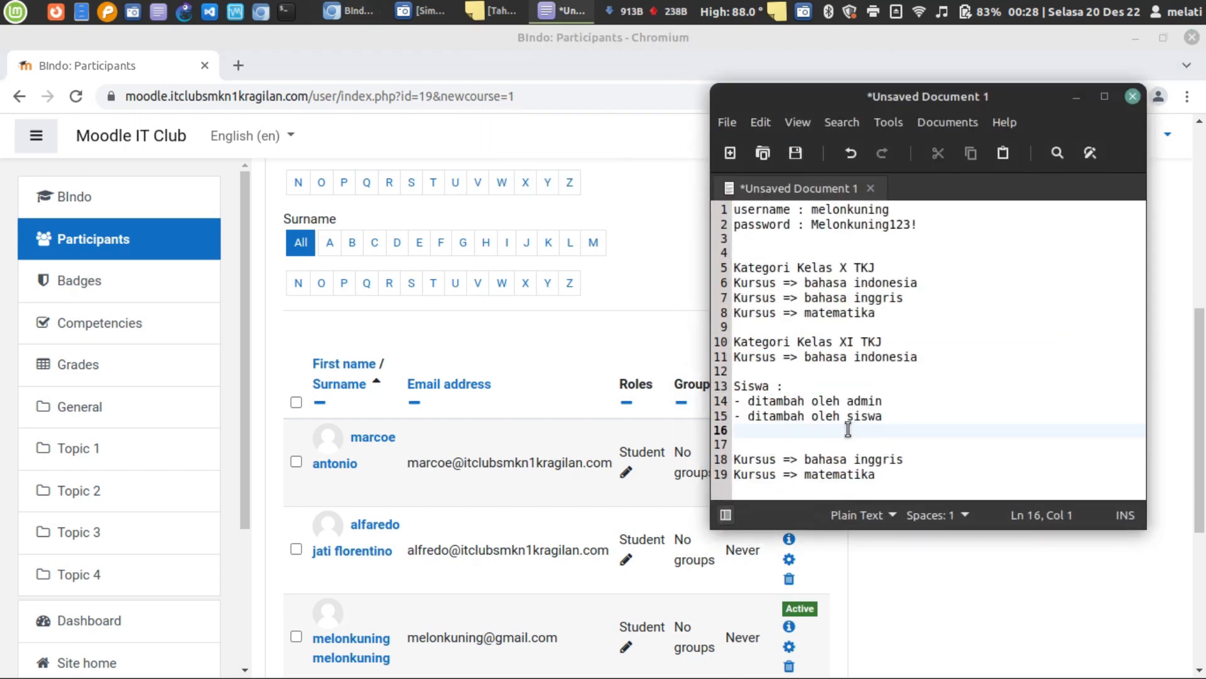
left_click(640, 333)
scroll(640, 337, "up", 3)
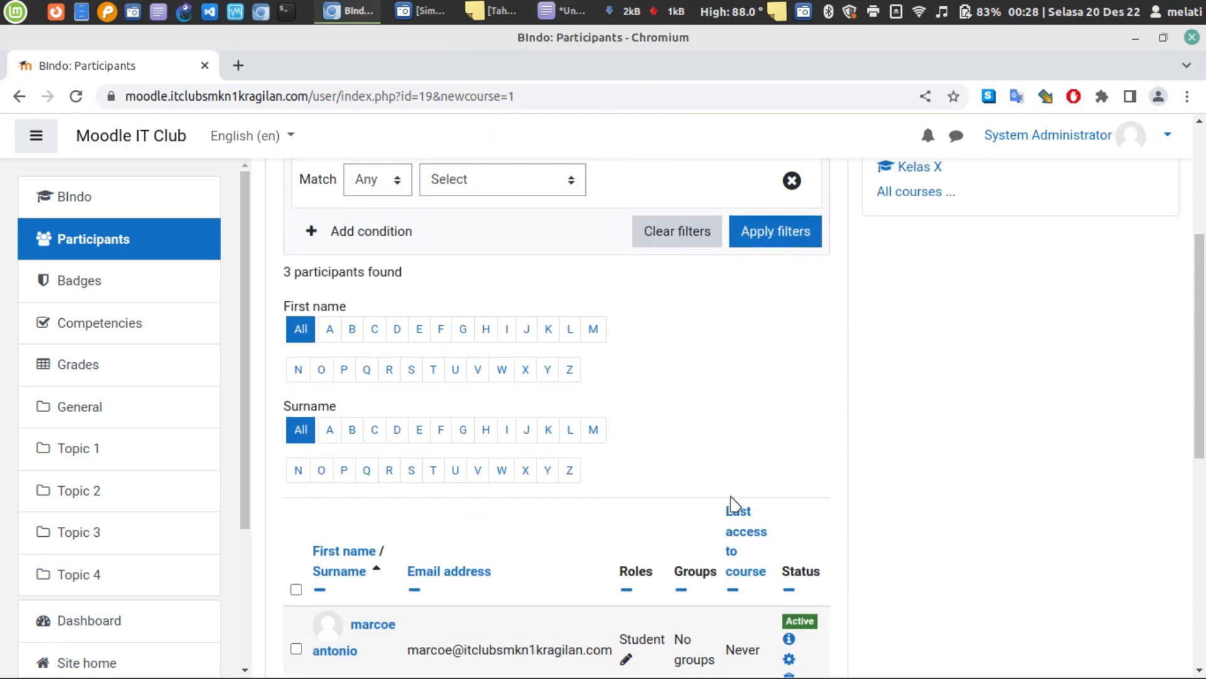
- Open the course's Enrolment methods page, briefly enabling then disabling Guest access
scroll(800, 373, "up", 5)
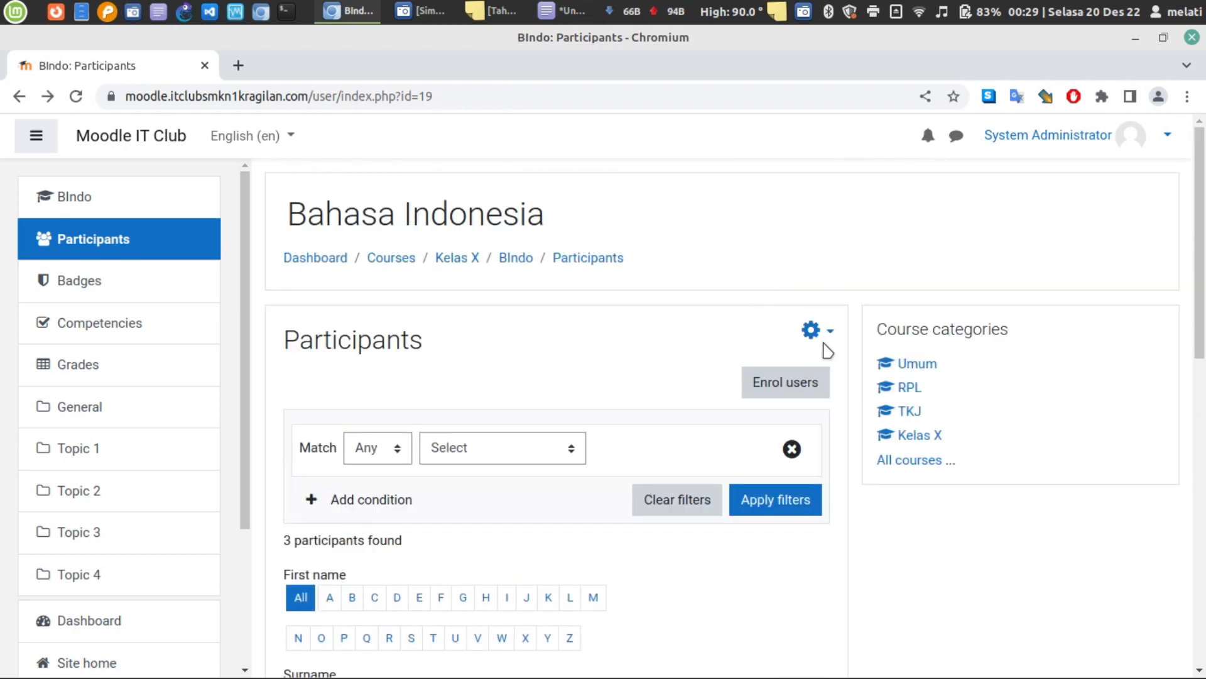
left_click(821, 340)
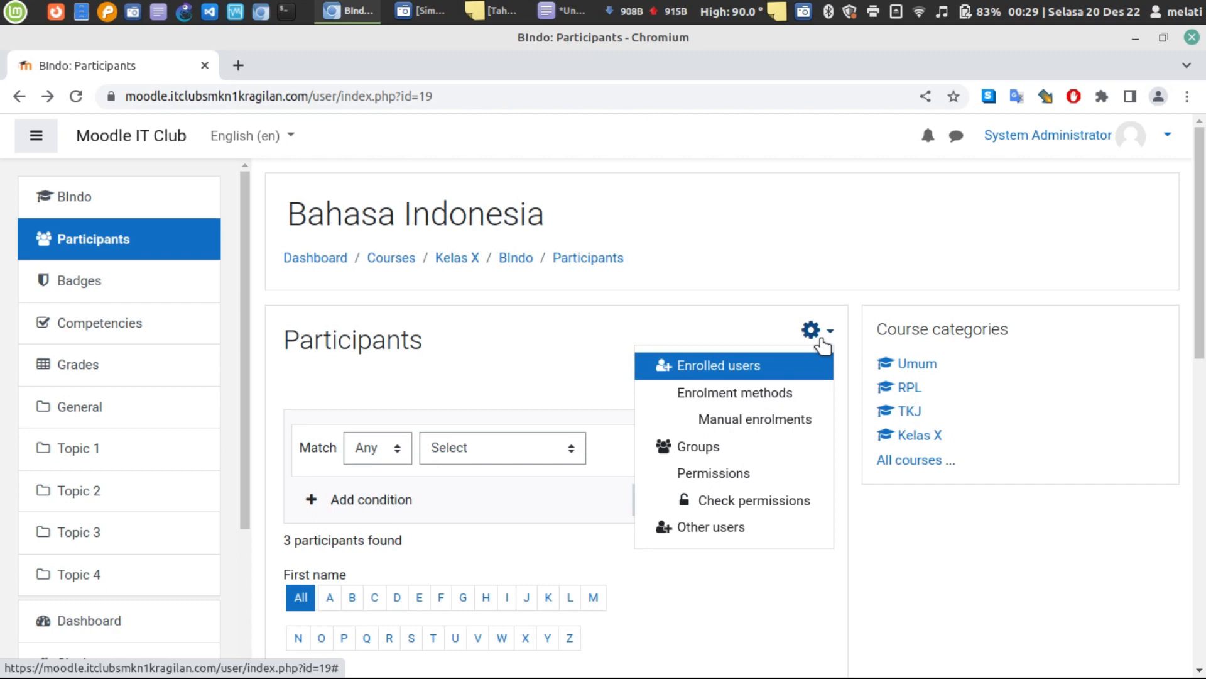
left_click(707, 402)
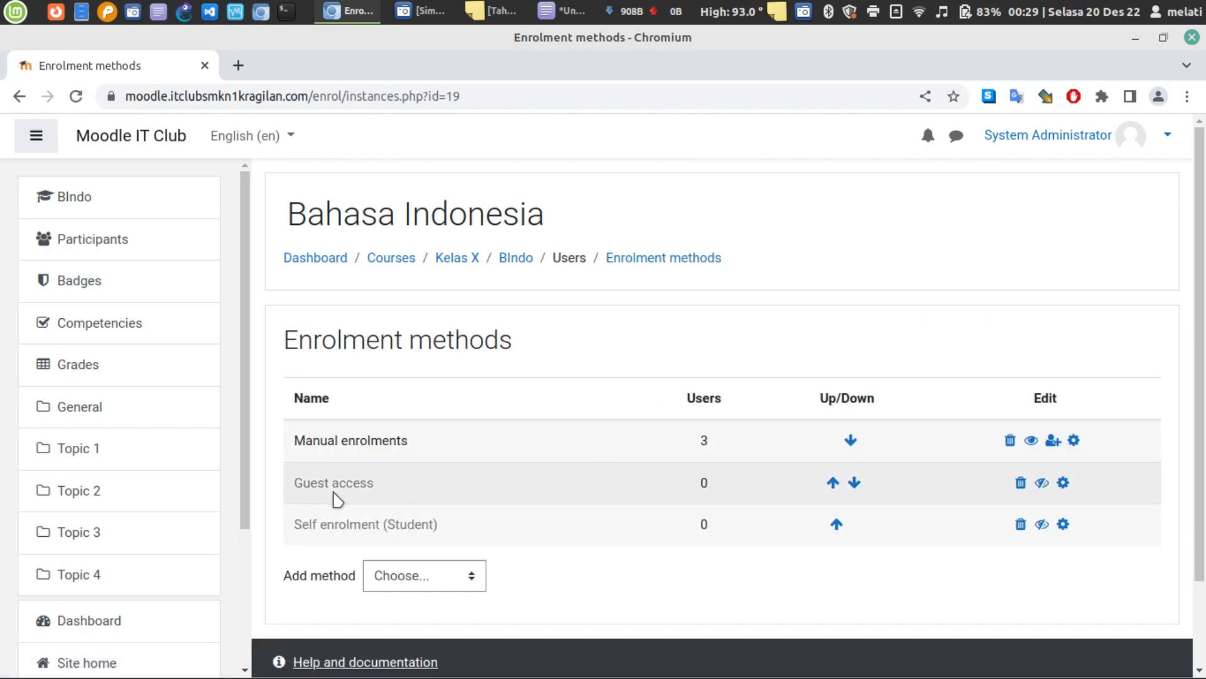
triple_click(297, 493)
left_click(501, 498)
left_click(1042, 487)
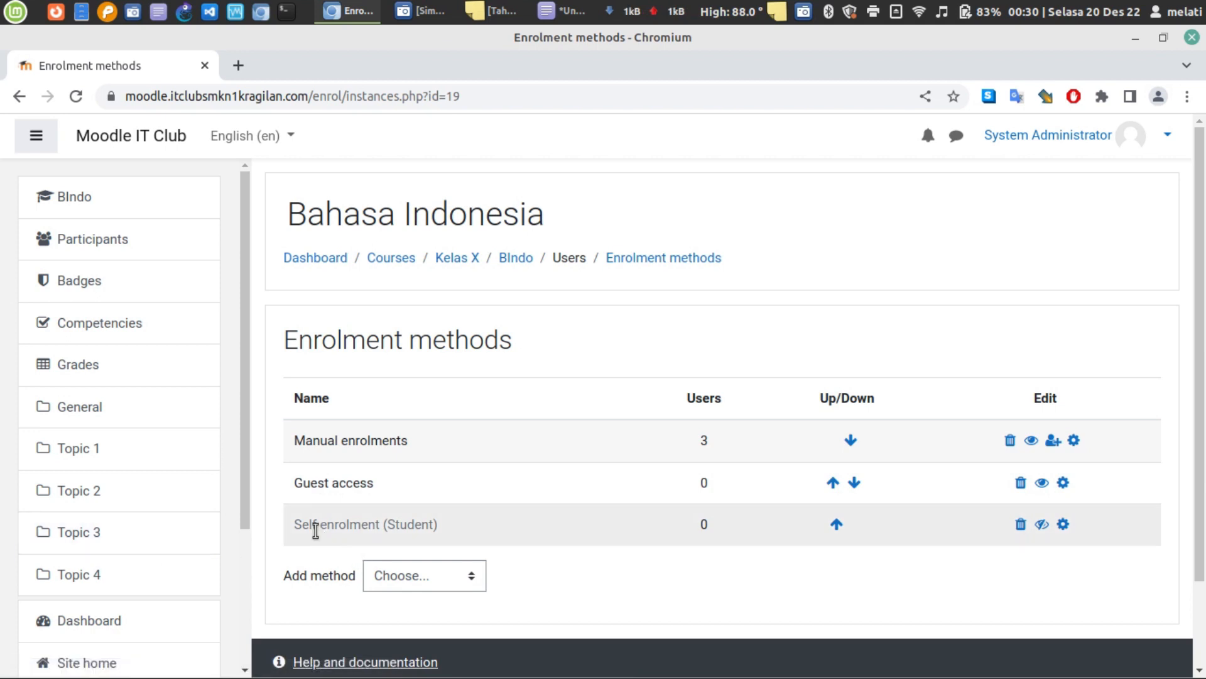
triple_click(340, 481)
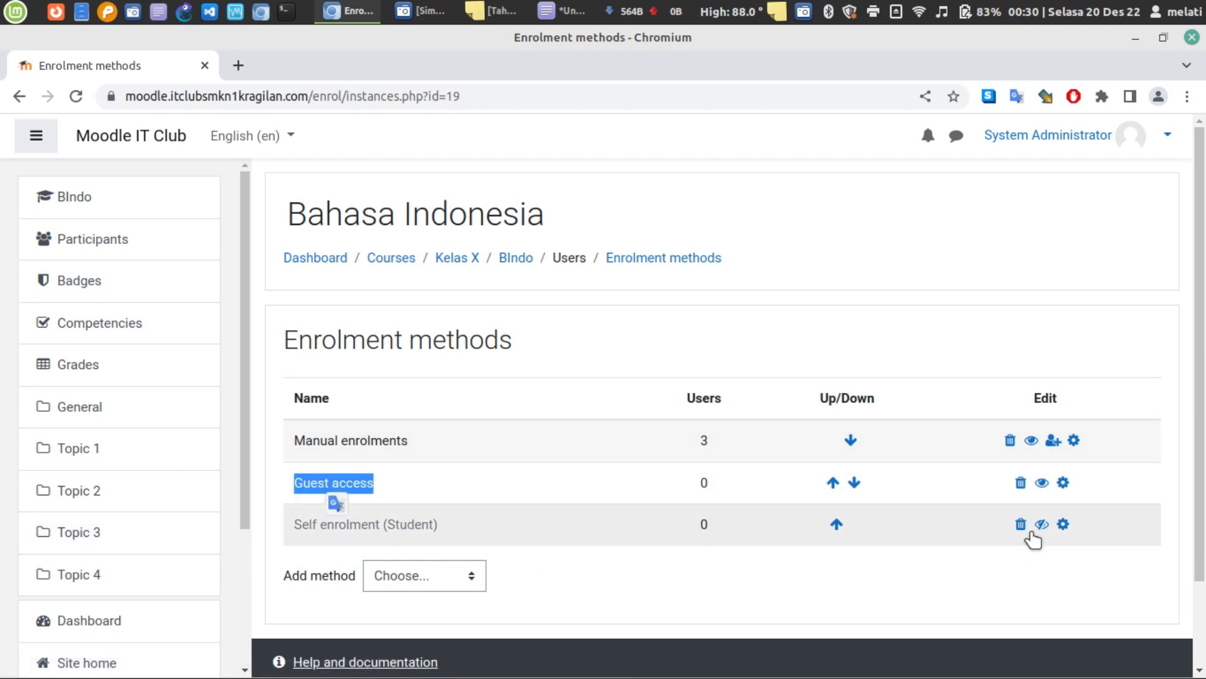
left_click(1041, 482)
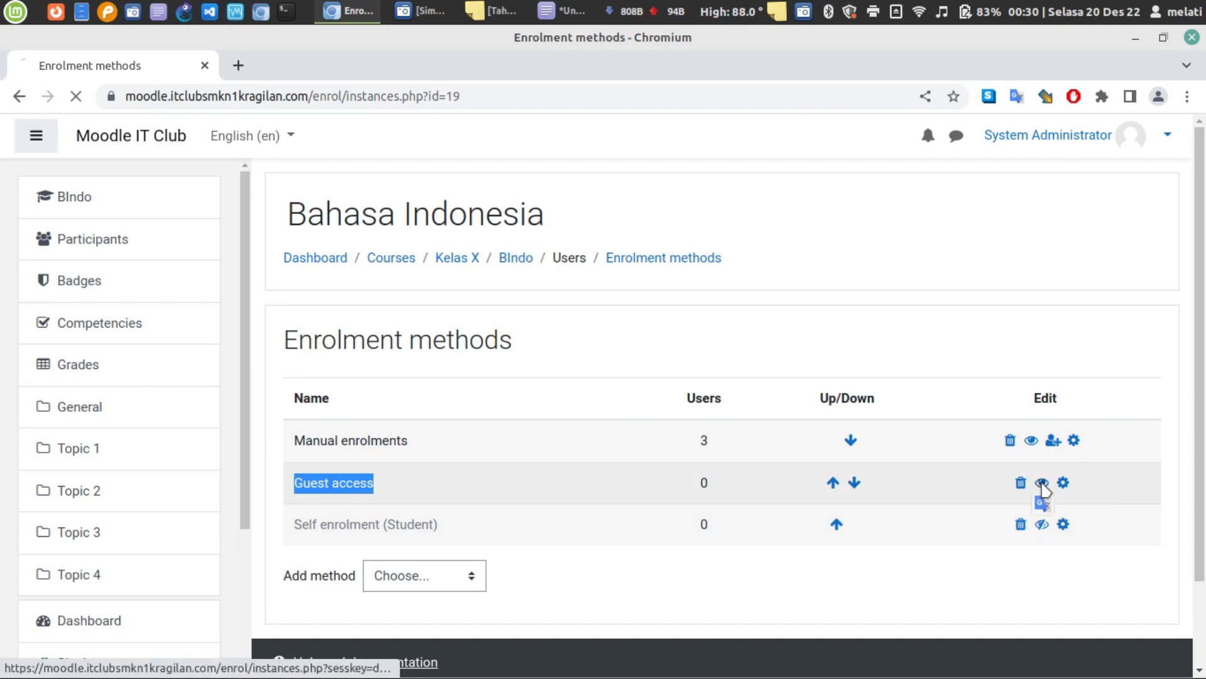
- Enable Self enrolment and move it above Guest access
double_click(323, 533)
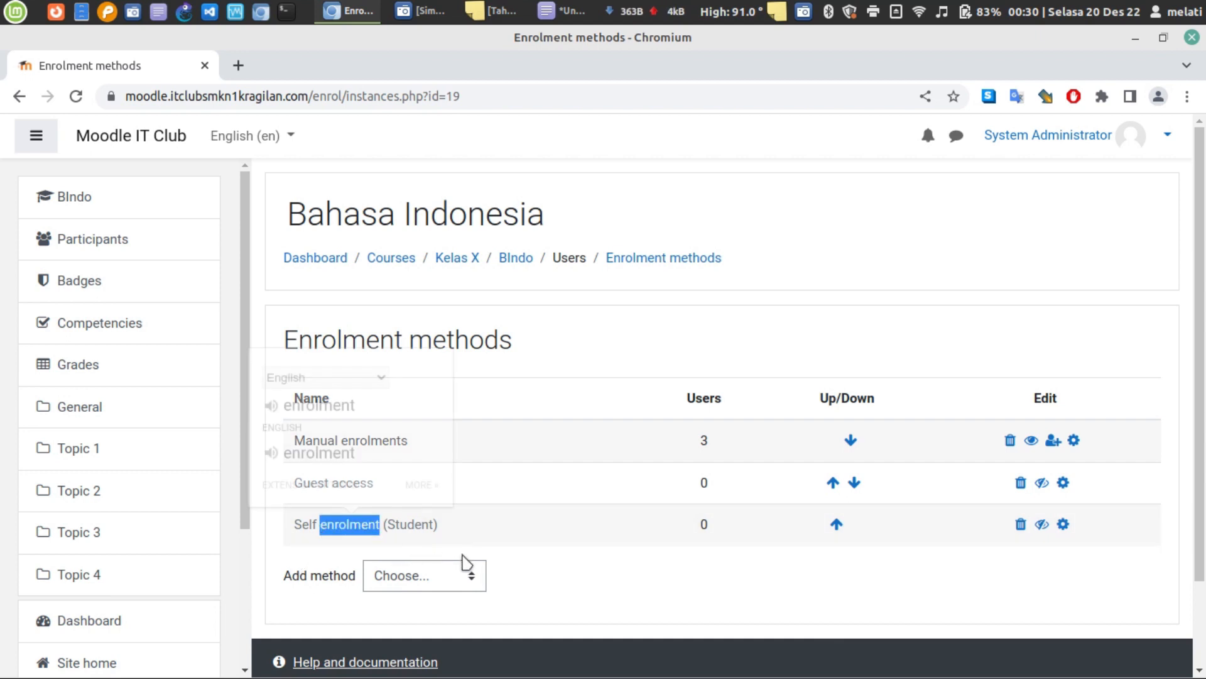
left_click(815, 563)
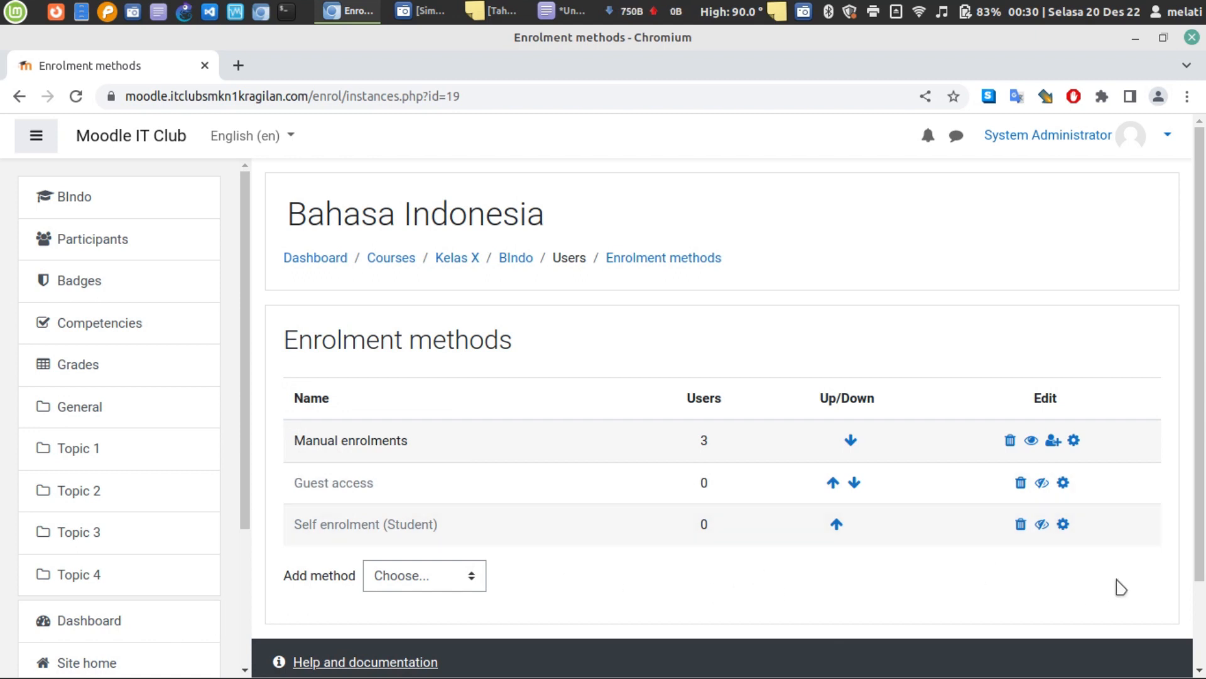
left_click(1043, 525)
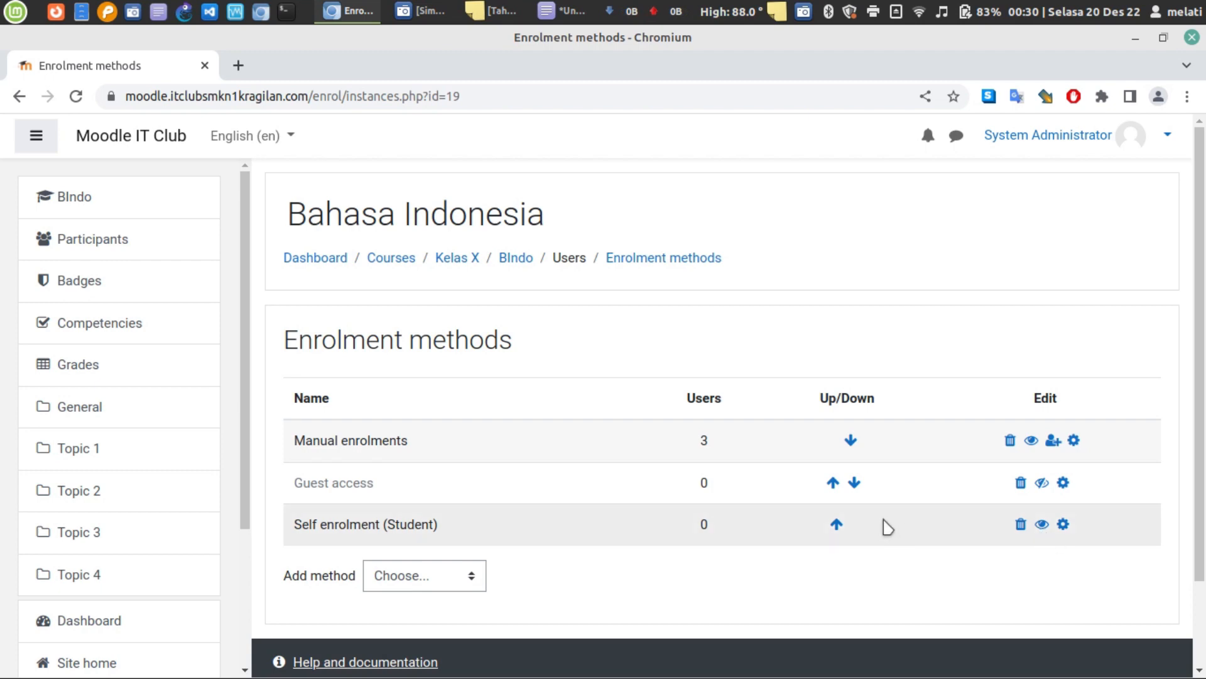
left_click(839, 526)
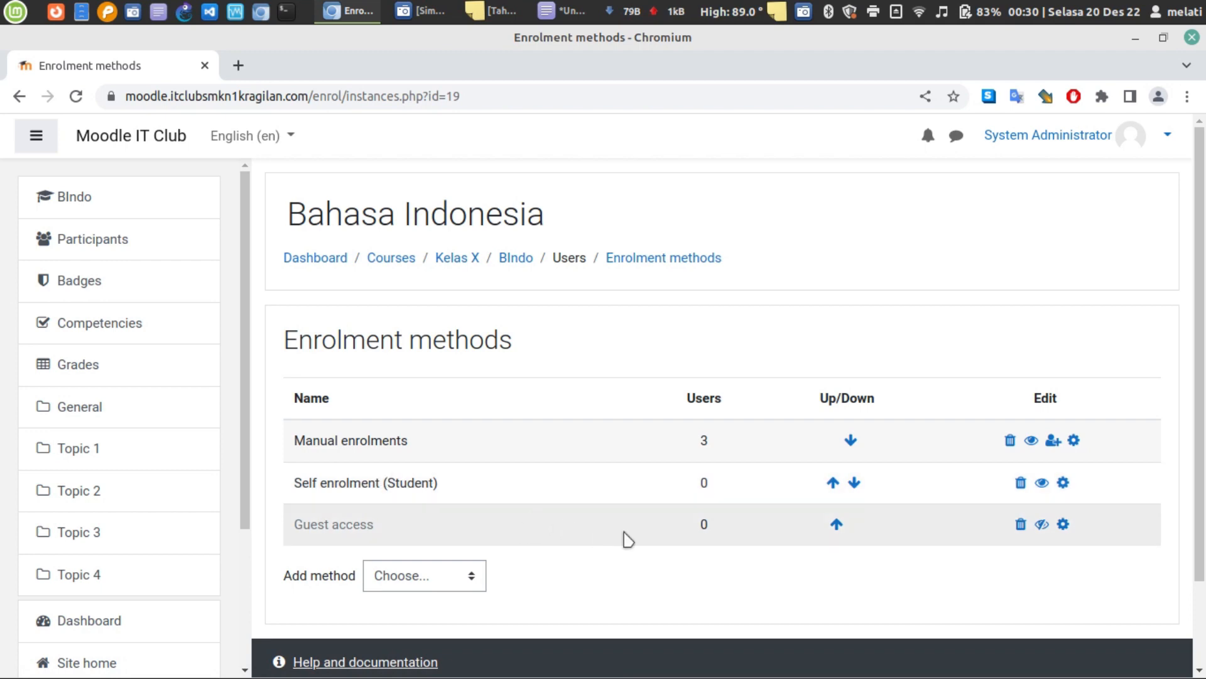
- Look through the Self enrolment settings form without saving
left_click(1065, 490)
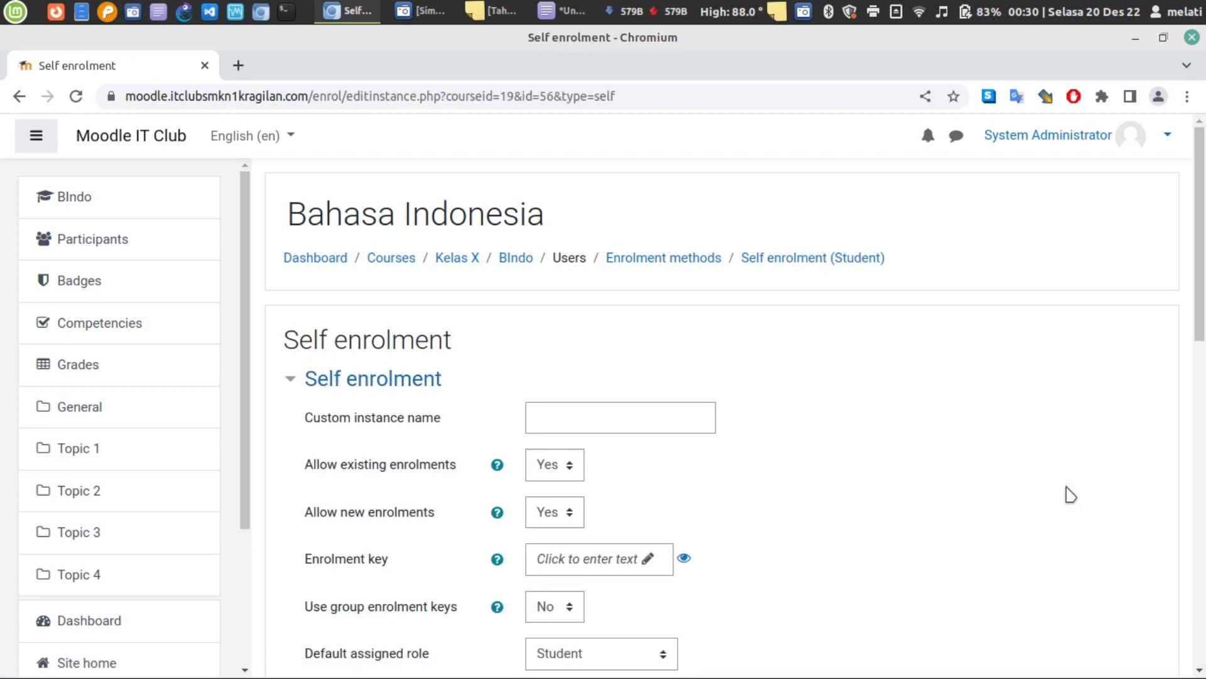
scroll(1070, 495, "down", 4)
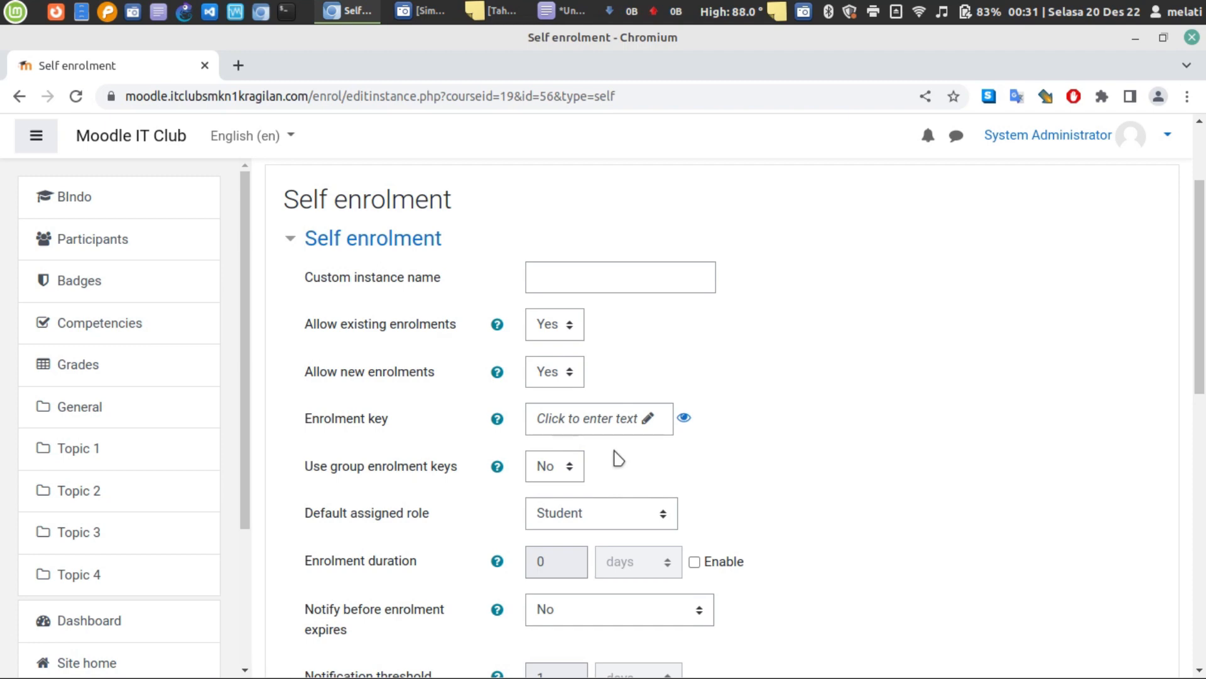
scroll(619, 458, "down", 5)
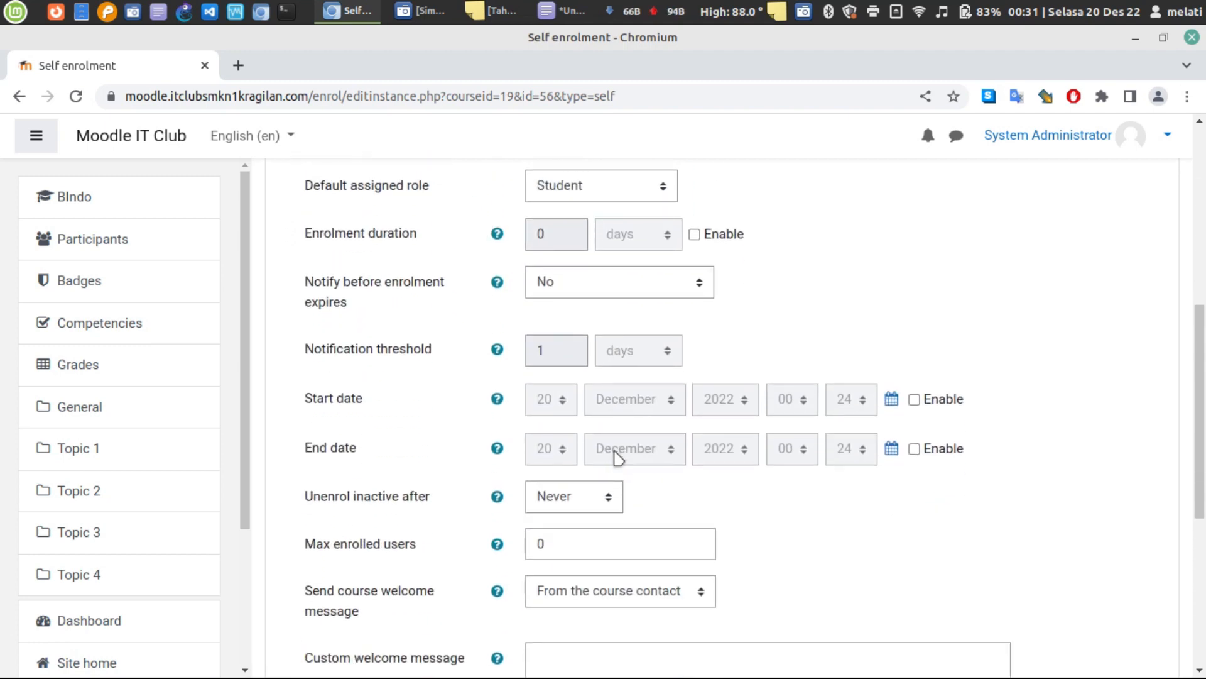
scroll(490, 434, "down", 6)
scroll(440, 522, "up", 5)
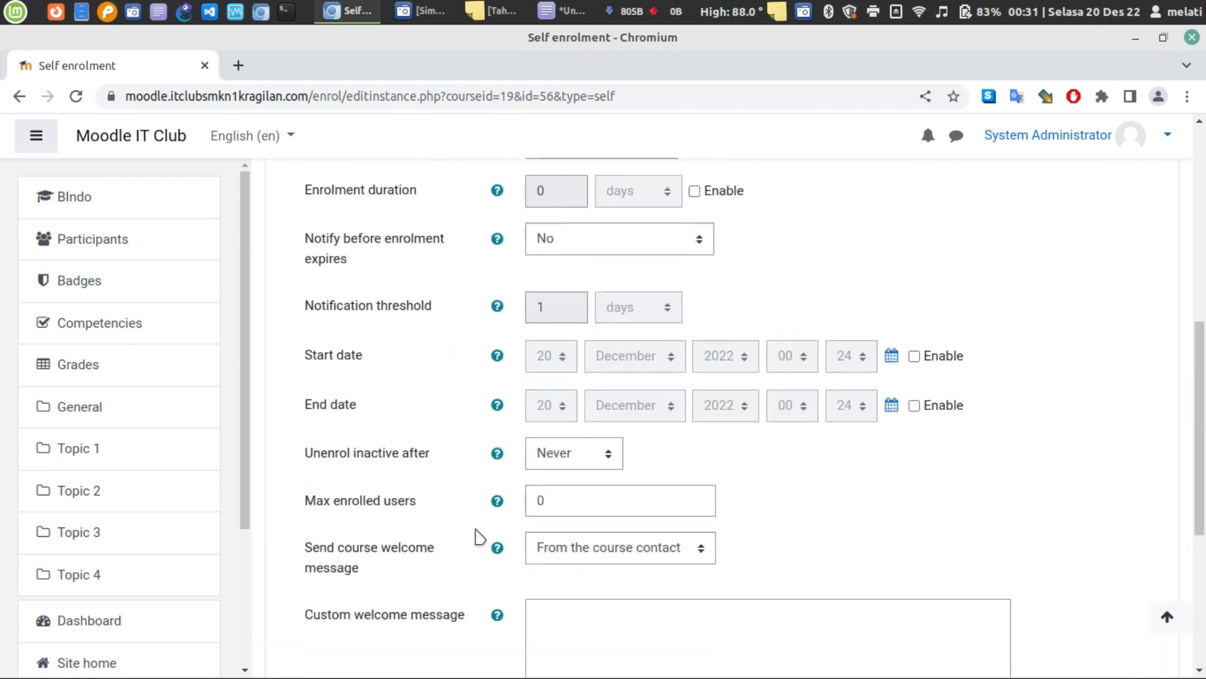
scroll(477, 535, "up", 3)
- Return to the Enrolment methods list and bring up the Tahap 1 note
left_click(18, 98)
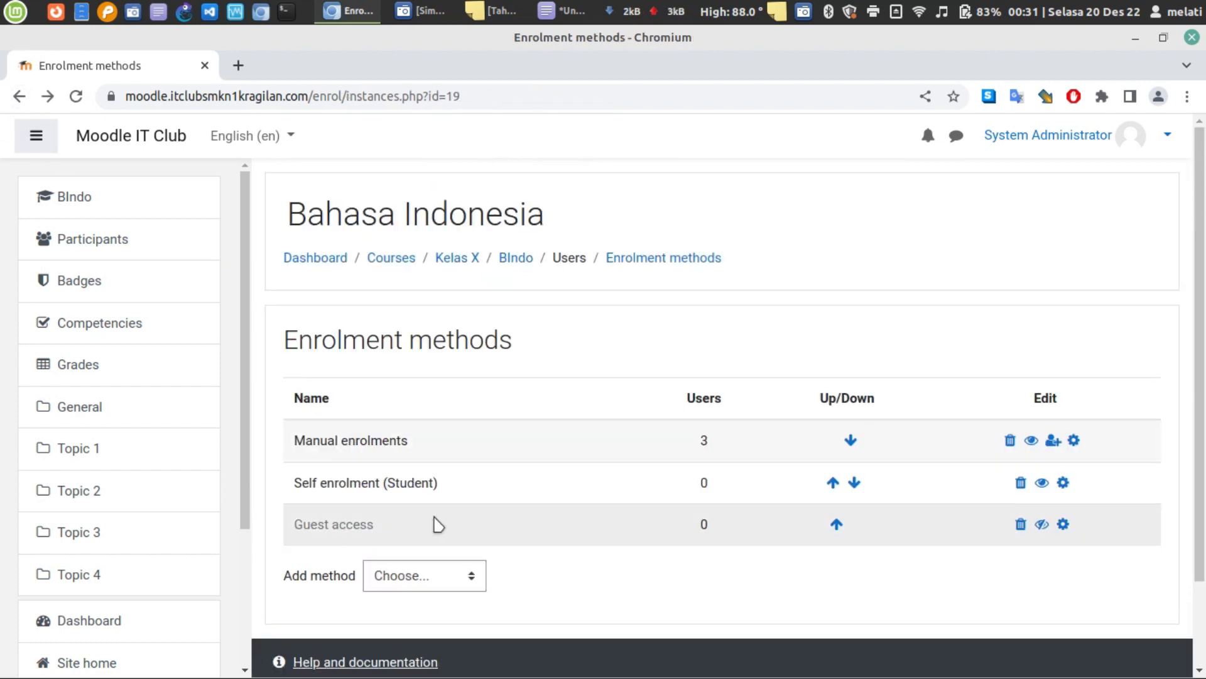
triple_click(390, 490)
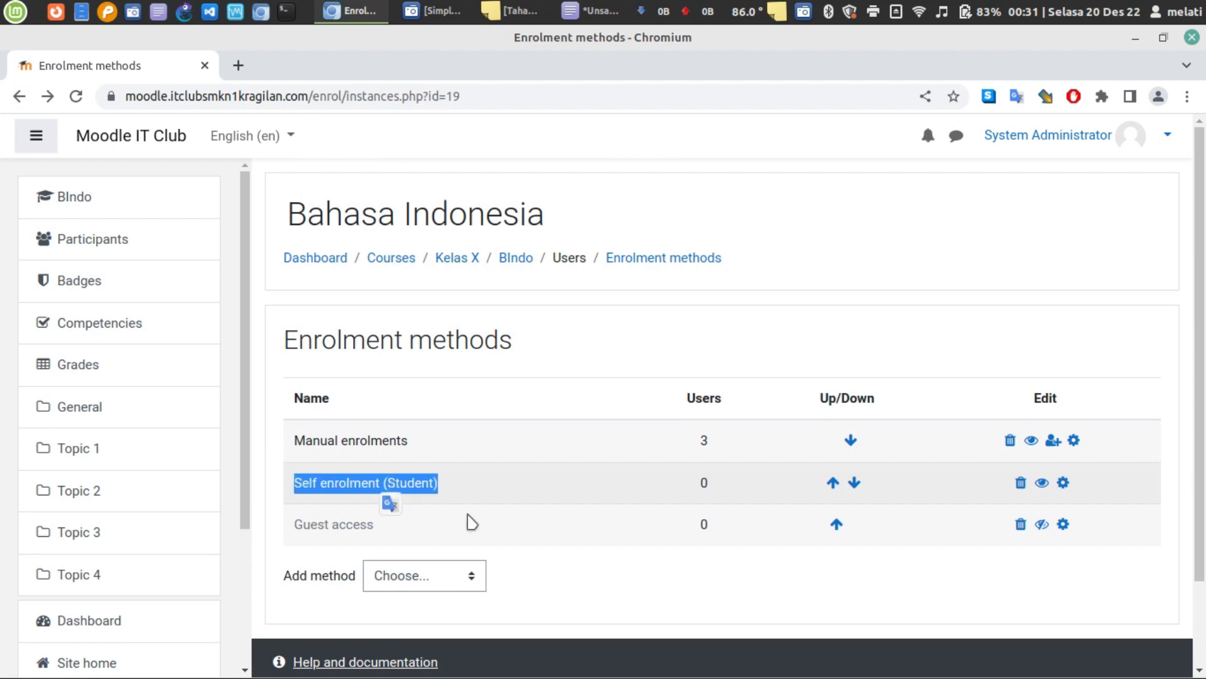
left_click(570, 522)
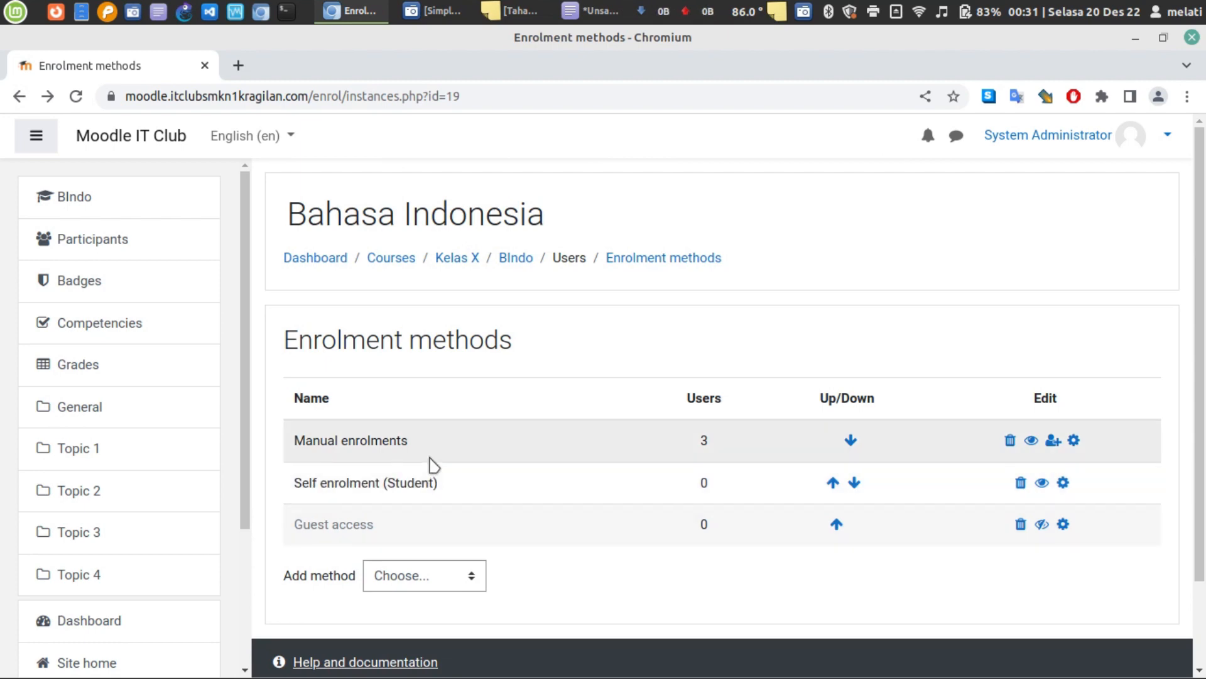
left_click(510, 11)
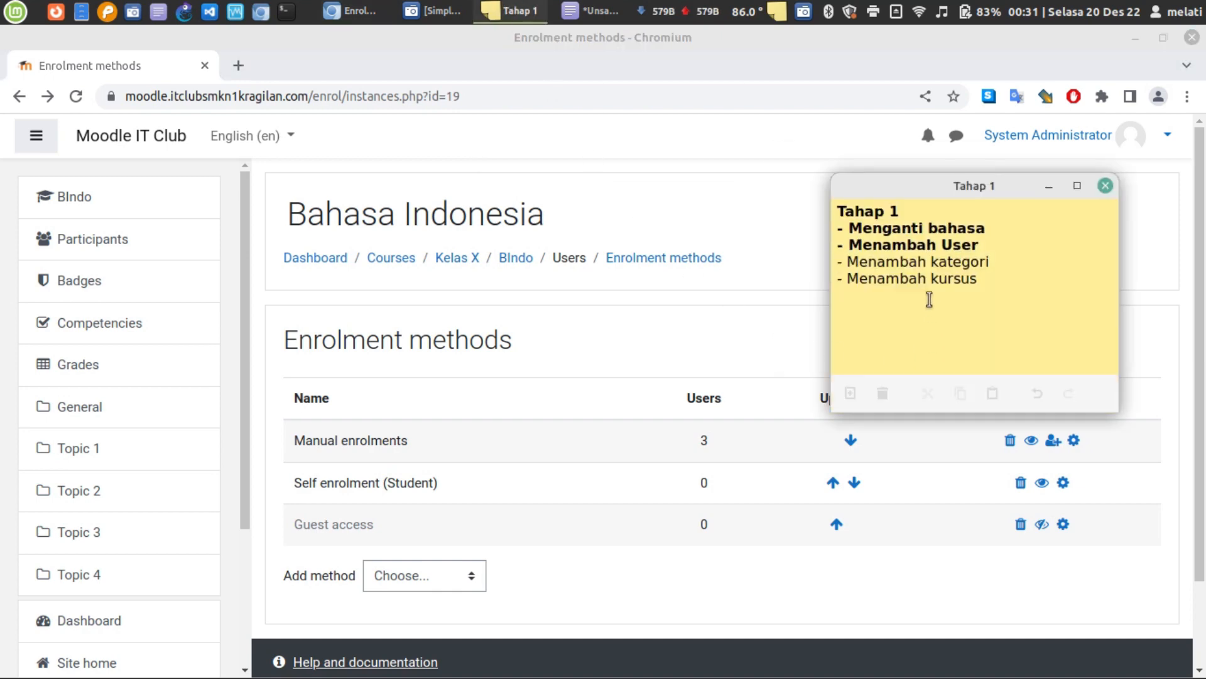
- Bold the Menambah kategori and Menambah kursus lines in the Tahap 1 note
triple_click(916, 265)
left_click_drag(1006, 301, 818, 268)
key("ctrl+b")
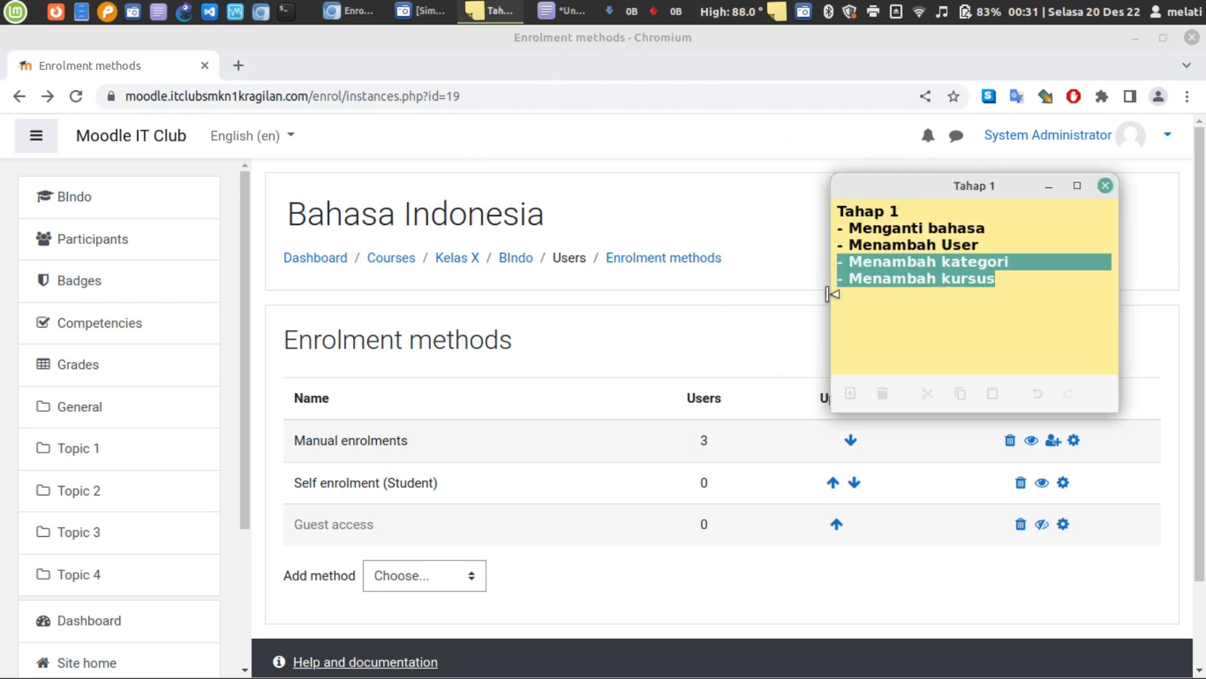
left_click(925, 319)
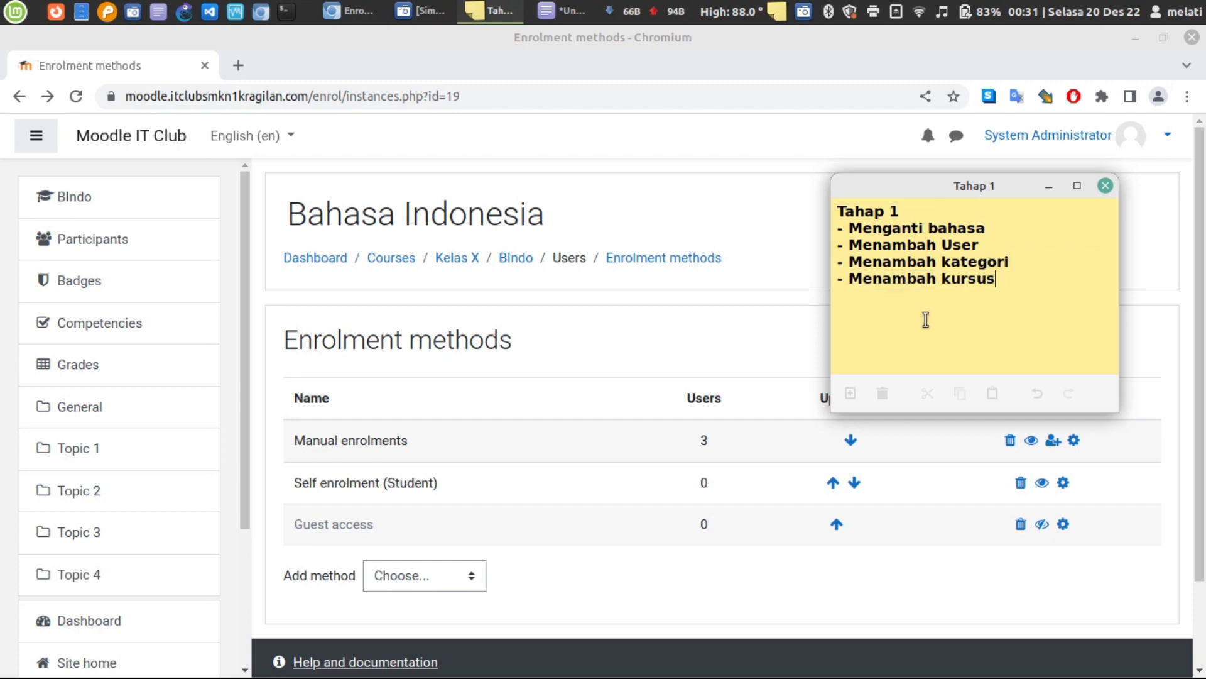